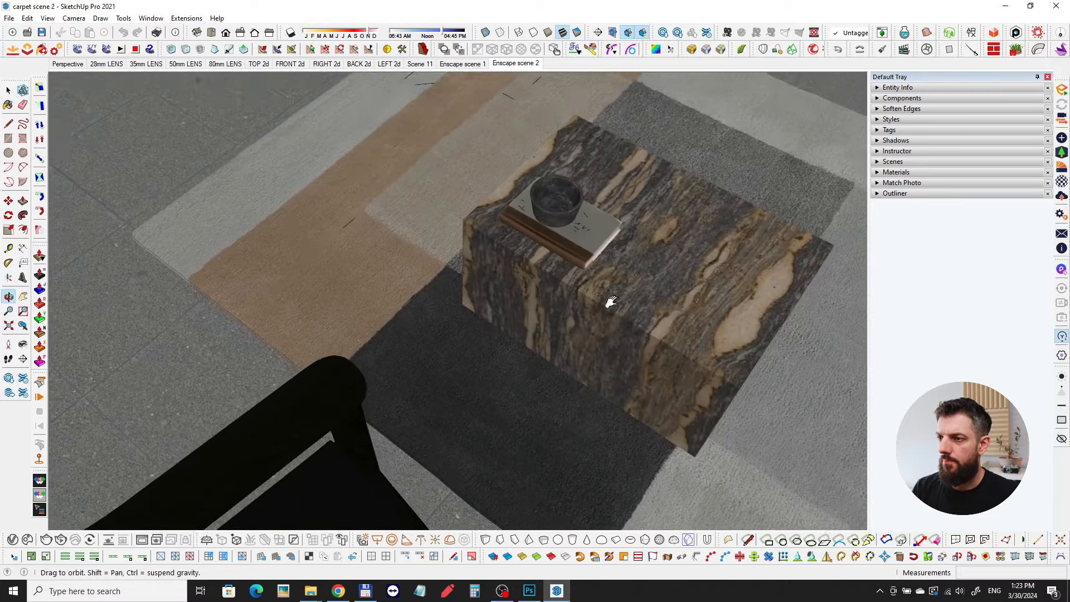
# - Examine the carpet's colour blocks, texture and edges around the marble coffee table from several close viewpoints
pyautogui.scroll(3, 677, 356)
pyautogui.scroll(3, 358, 214)
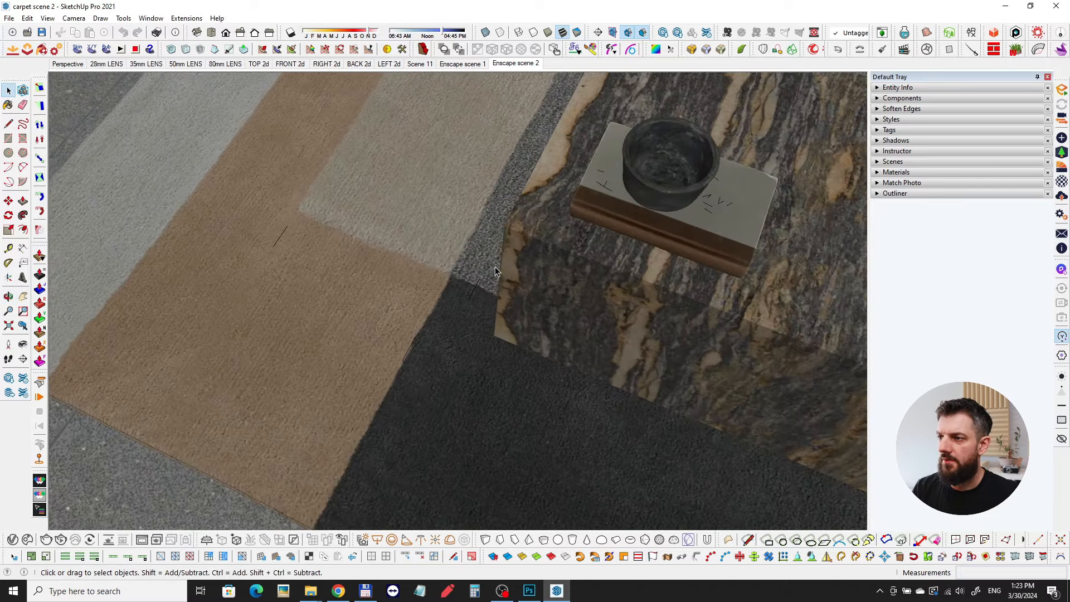
pyautogui.scroll(-3, 491, 273)
pyautogui.keyDown('shift'); pyautogui.moveTo(491, 279); pyautogui.dragTo(533, 281, button='middle'); pyautogui.keyUp('shift')
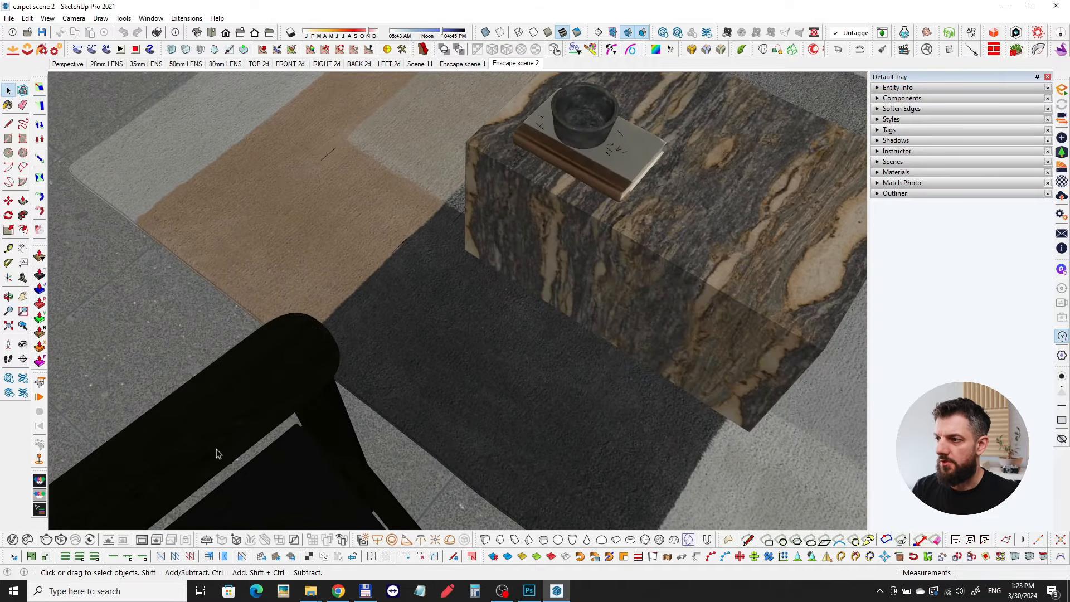
pyautogui.keyDown('shift'); pyautogui.moveTo(488, 325); pyautogui.dragTo(516, 463, button='middle'); pyautogui.keyUp('shift')
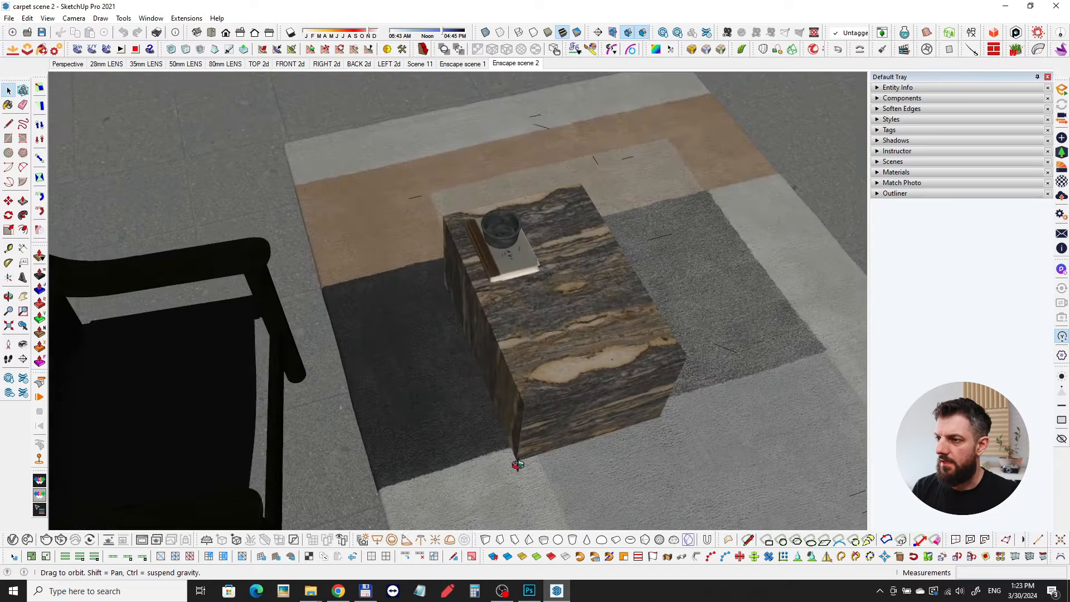
pyautogui.scroll(4, 390, 299)
pyautogui.scroll(2, 325, 224)
pyautogui.moveTo(325, 229); pyautogui.dragTo(523, 255, button='middle')
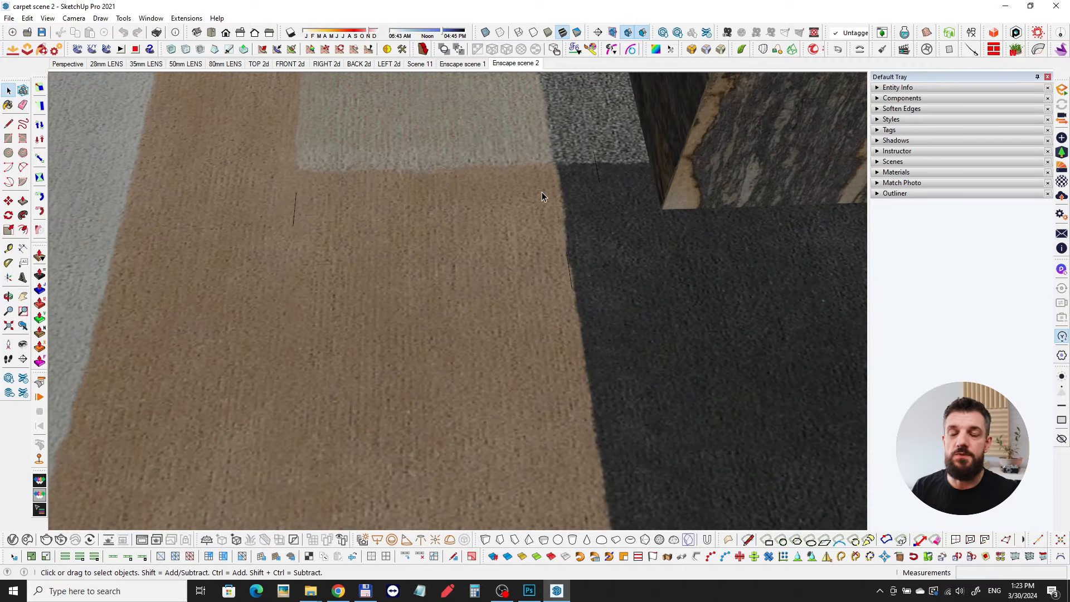
pyautogui.moveTo(631, 369); pyautogui.dragTo(528, 297, button='middle')
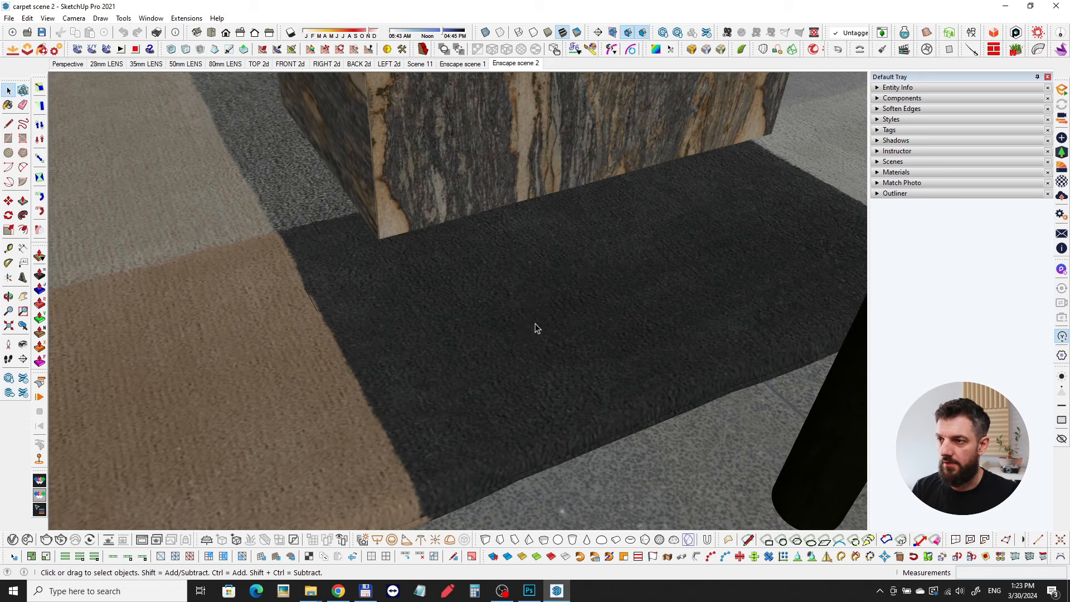
pyautogui.scroll(-2, 532, 335)
pyautogui.moveTo(530, 347); pyautogui.dragTo(307, 228, button='middle')
# - Select the large white dome above the carpet and examine the small disk lights spread over its surface
pyautogui.scroll(-3, 409, 204)
pyautogui.moveTo(447, 173); pyautogui.dragTo(564, 218, button='middle')
pyautogui.scroll(-3, 456, 257)
pyautogui.scroll(-4, 507, 292)
pyautogui.scroll(3, 564, 218)
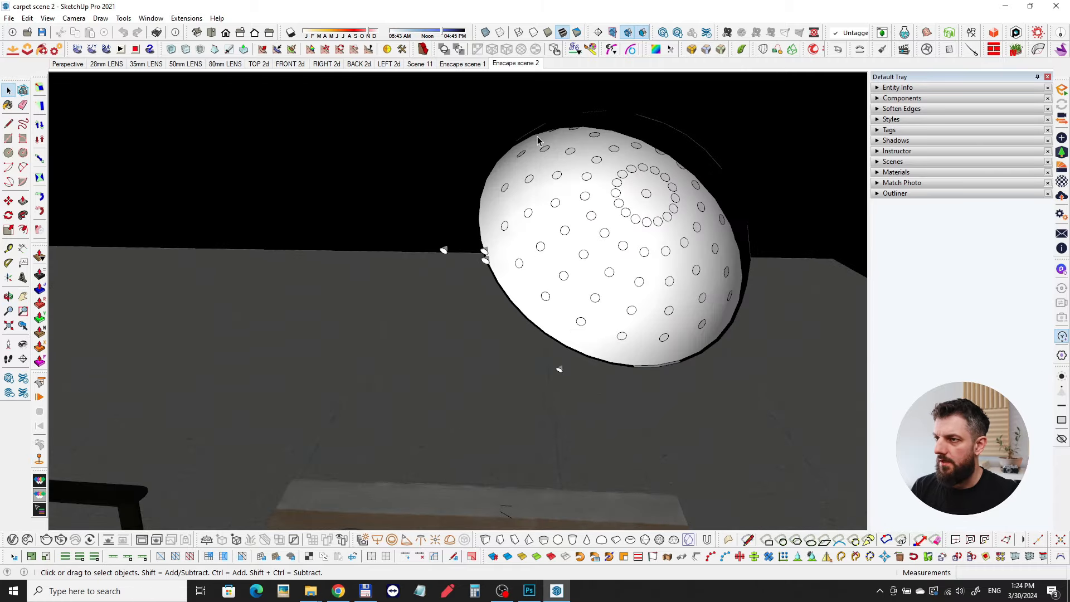
pyautogui.moveTo(664, 212); pyautogui.dragTo(633, 127, button='middle')
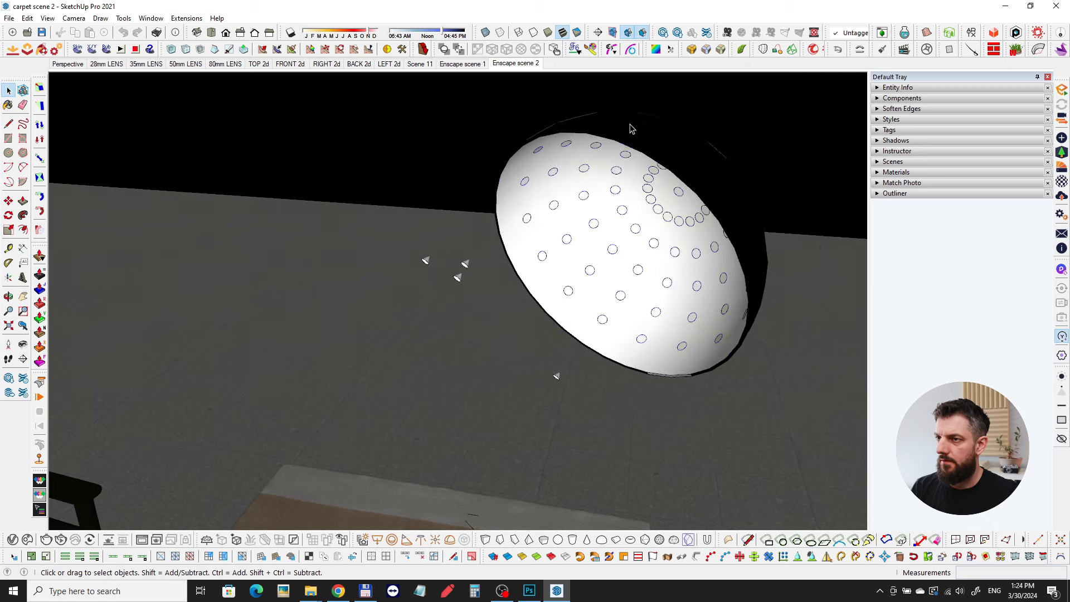
pyautogui.click(661, 190)
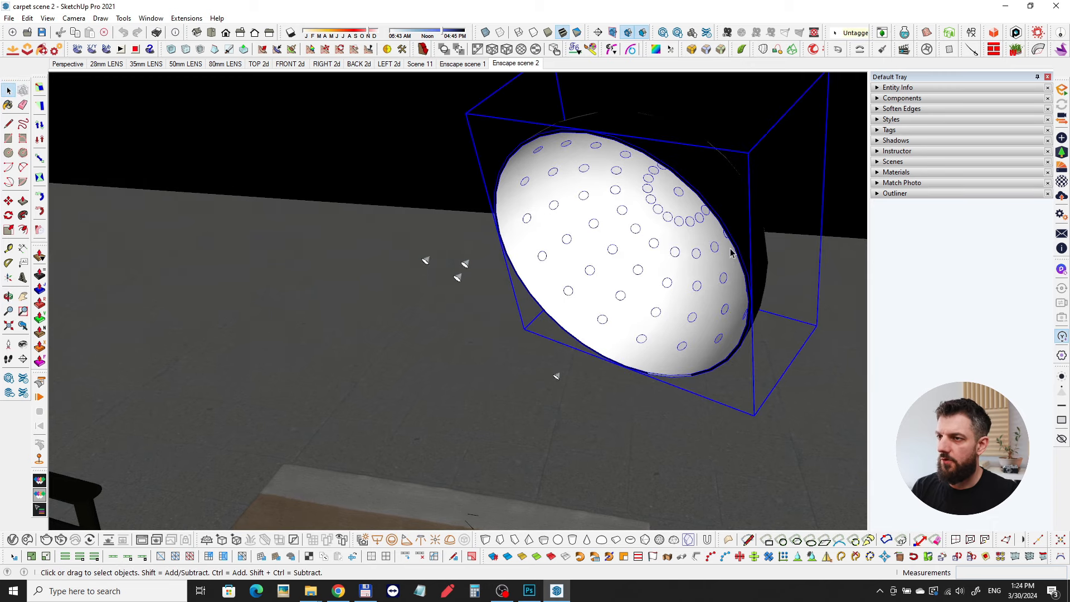
pyautogui.moveTo(628, 253); pyautogui.dragTo(507, 277, button='middle')
pyautogui.scroll(2, 732, 245)
pyautogui.moveTo(623, 268); pyautogui.dragTo(704, 224, button='middle')
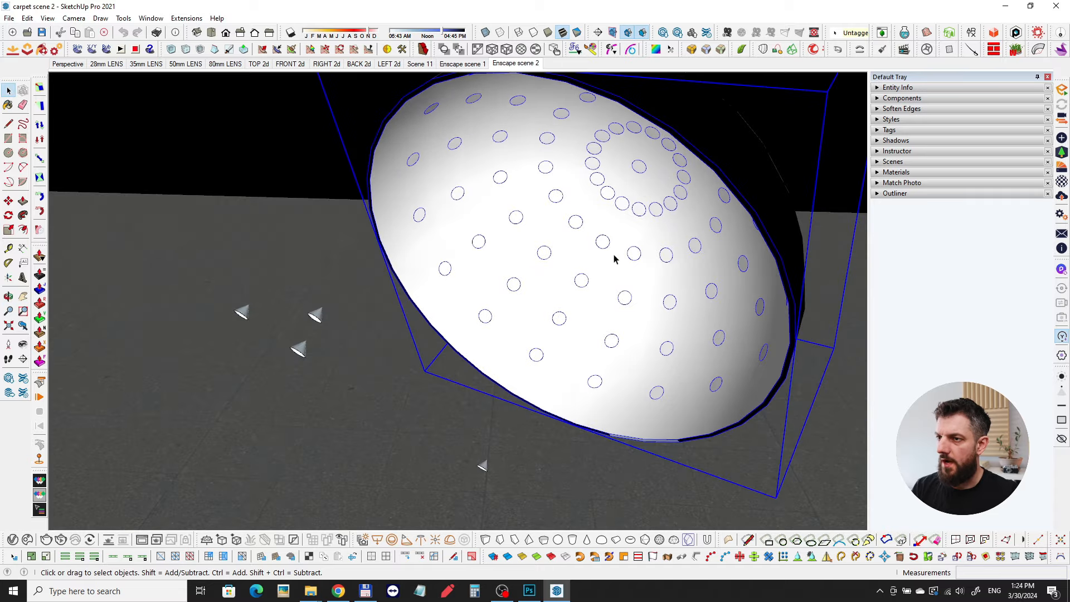
pyautogui.moveTo(614, 258); pyautogui.dragTo(699, 253, button='middle')
pyautogui.scroll(3, 617, 184)
pyautogui.scroll(-4, 622, 204)
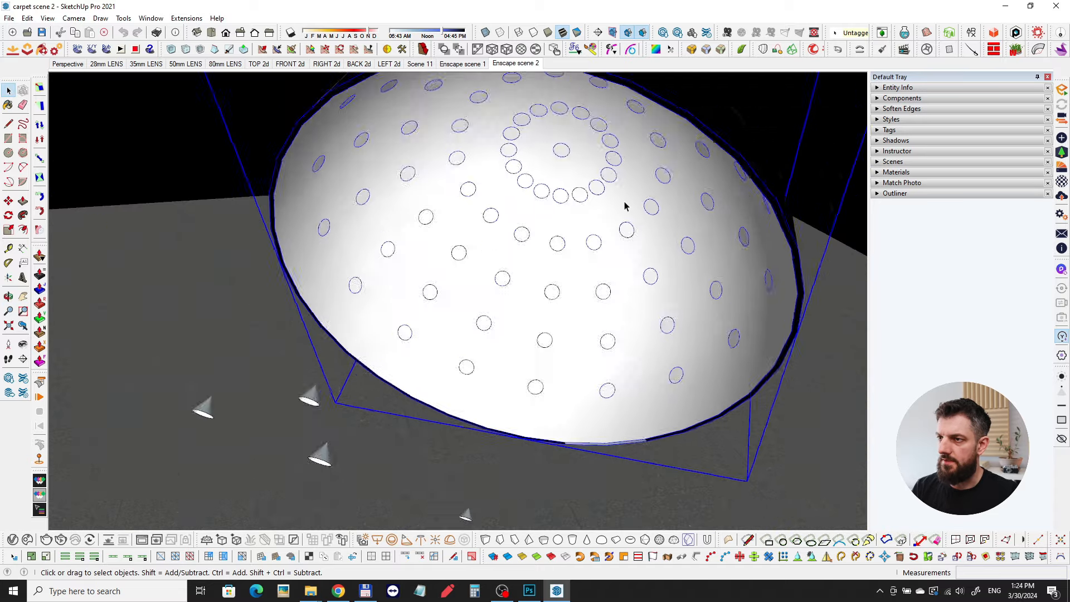
pyautogui.moveTo(585, 215); pyautogui.dragTo(578, 192, button='middle')
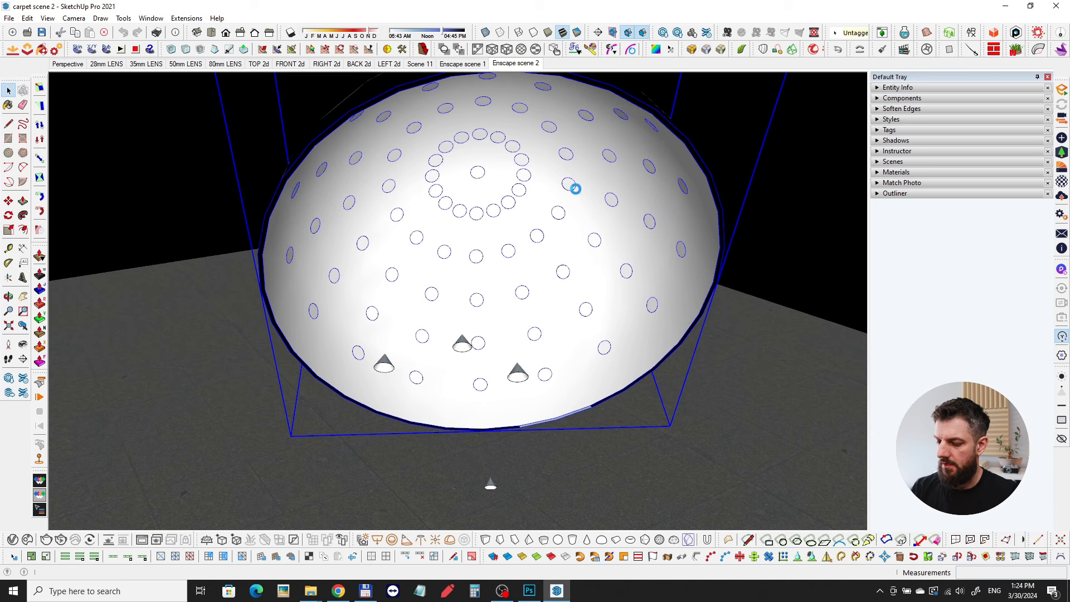
# - Check the self-illuminated settings of the dome's Color D01 material in the Enscape Material Editor
pyautogui.press('b')
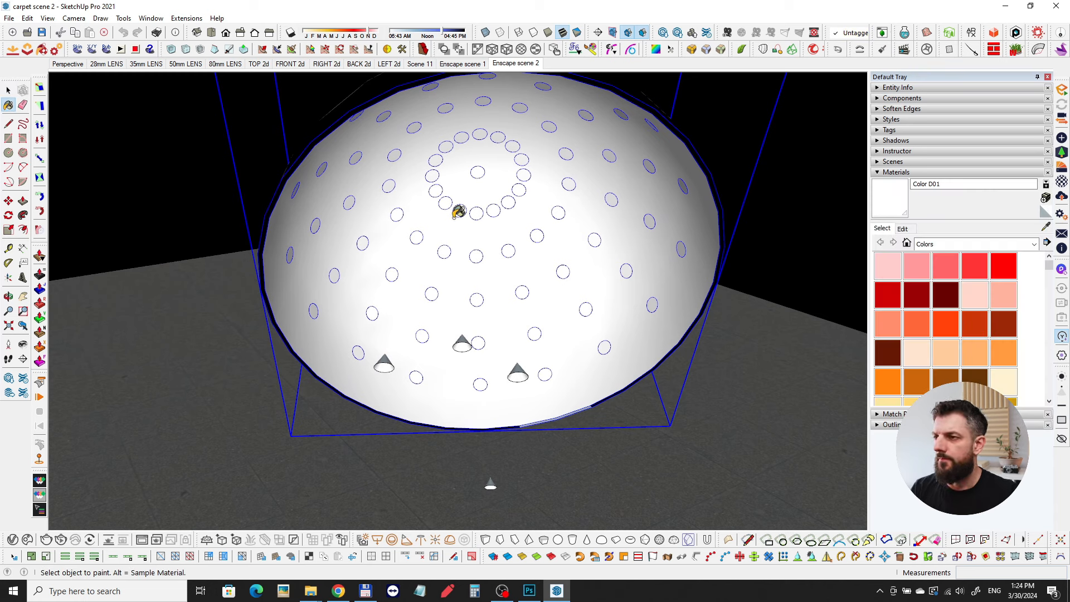
pyautogui.click(1061, 181)
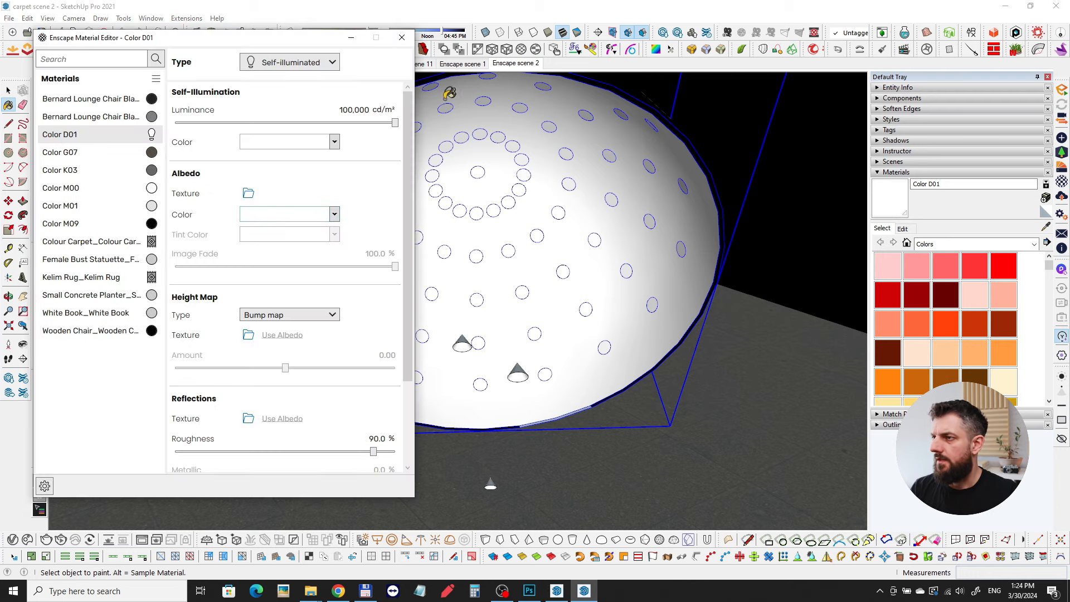
pyautogui.click(401, 38)
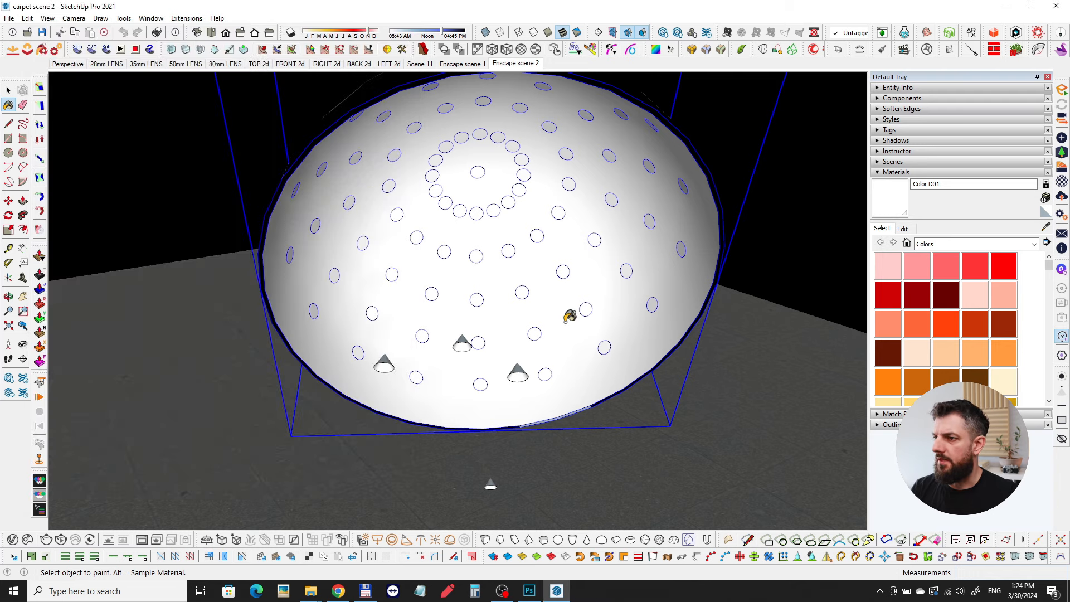
# - Open the dome group and check one disk light's luminous power and source radius in Enscape Objects
pyautogui.moveTo(571, 379)
pyautogui.mouseDown(button='middle')
pyautogui.moveTo(592, 366)
pyautogui.moveTo(563, 203)
pyautogui.mouseUp(button='middle')
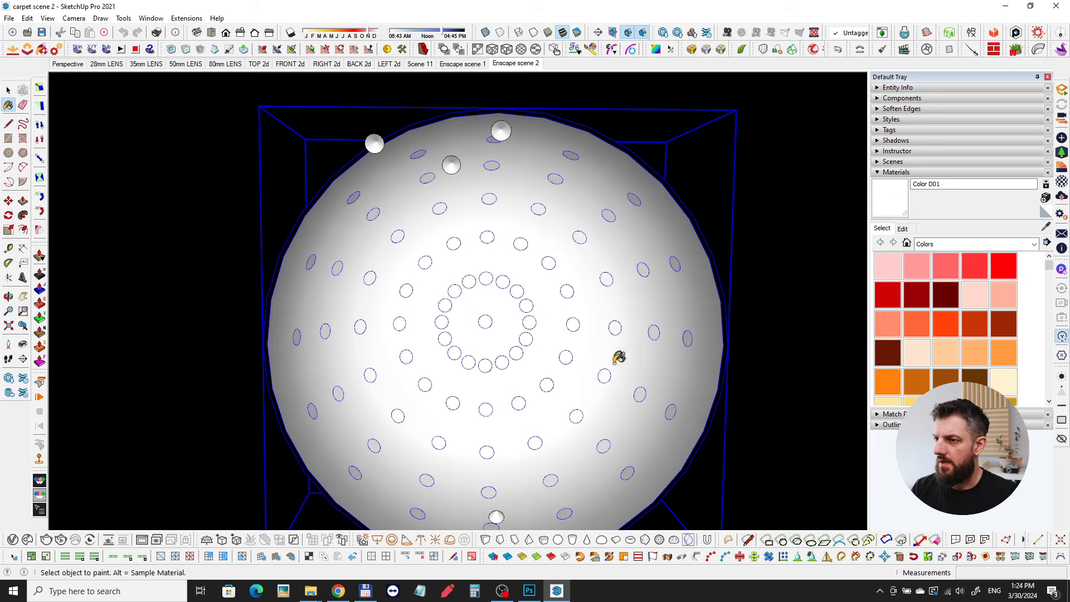
pyautogui.moveTo(356, 444); pyautogui.dragTo(337, 464, button='middle')
pyautogui.scroll(6, 542, 306)
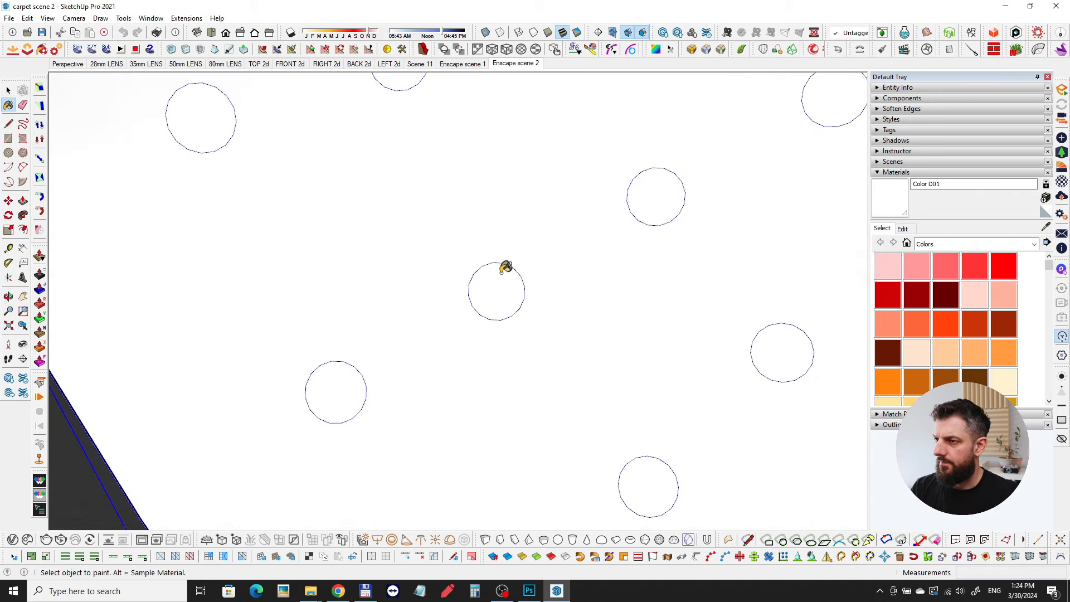
pyautogui.scroll(-4, 676, 210)
pyautogui.moveTo(656, 219)
pyautogui.mouseDown(button='middle')
pyautogui.moveTo(650, 212)
pyautogui.moveTo(623, 241)
pyautogui.mouseUp(button='middle')
pyautogui.press('space')
pyautogui.doubleClick(672, 207)
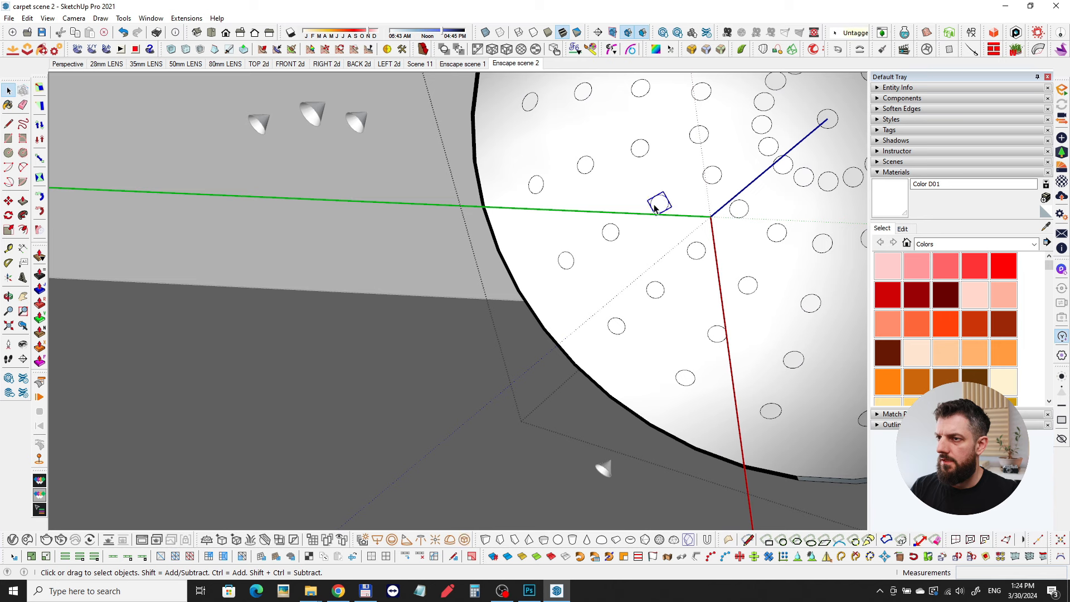
pyautogui.click(1061, 140)
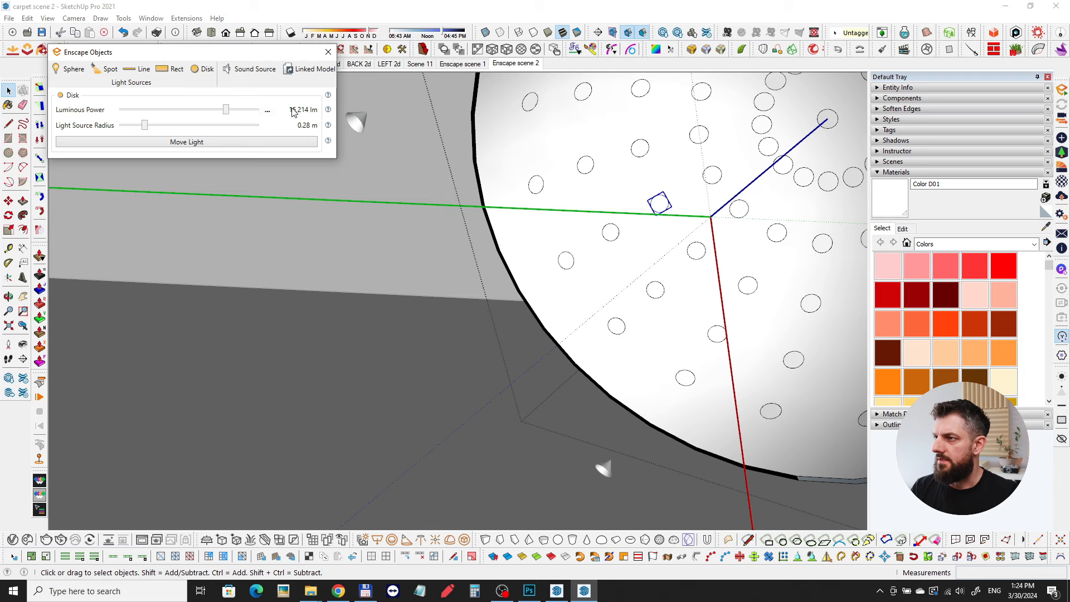
pyautogui.click(328, 52)
pyautogui.moveTo(689, 203); pyautogui.dragTo(700, 241, button='middle')
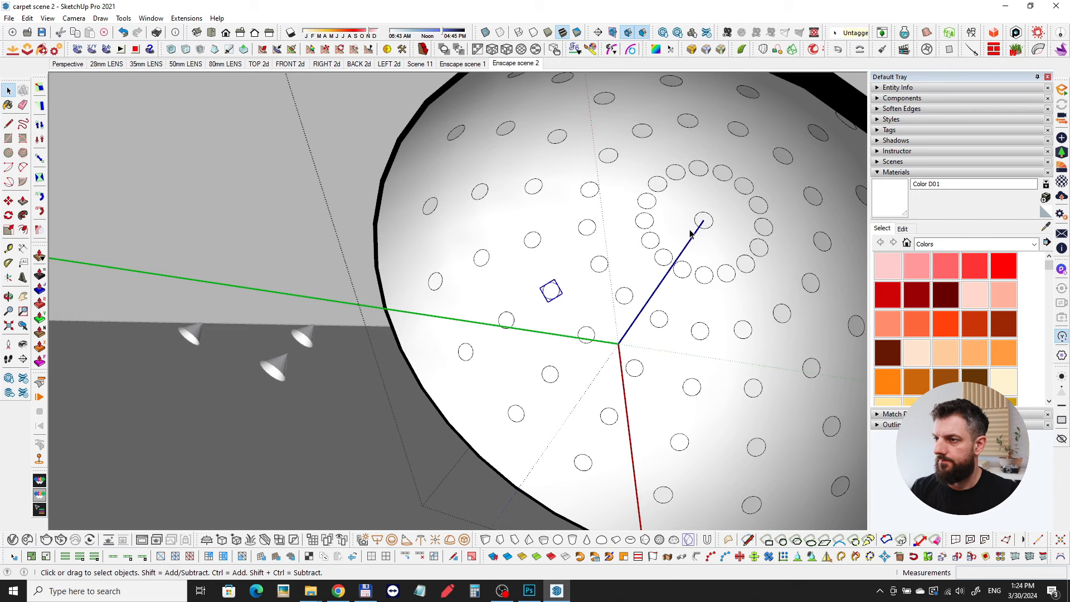
pyautogui.press('Escape')
# - Select the white panel standing behind the armchair and examine its placement in the scene from several sides
pyautogui.scroll(-6, 672, 218)
pyautogui.moveTo(526, 254); pyautogui.dragTo(454, 261, button='middle')
pyautogui.scroll(7, 538, 270)
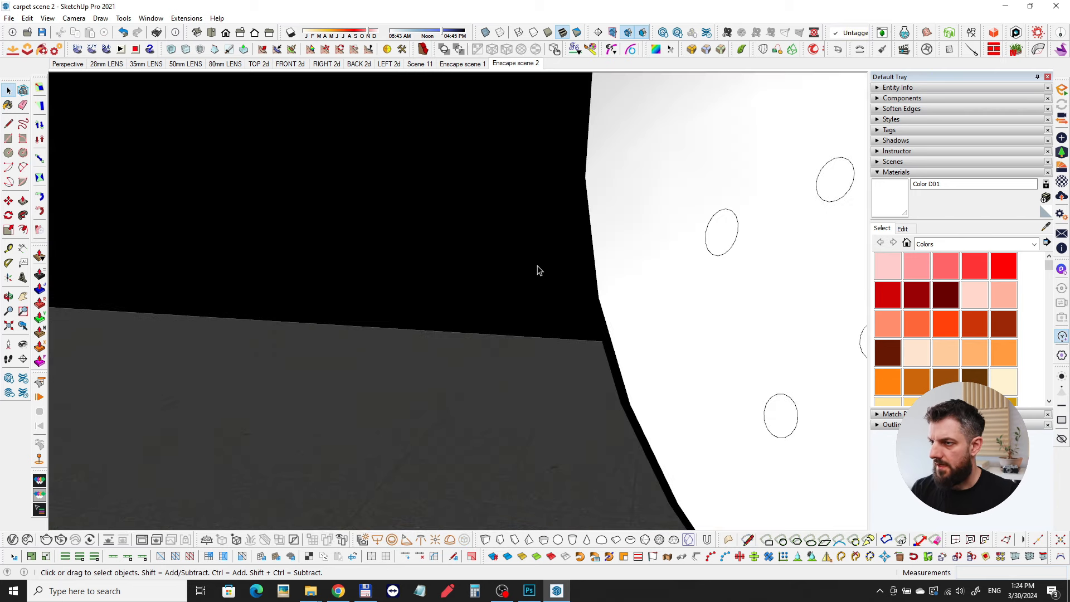
pyautogui.scroll(-5, 479, 270)
pyautogui.keyDown('shift'); pyautogui.moveTo(599, 373); pyautogui.dragTo(723, 292, button='middle'); pyautogui.keyUp('shift')
pyautogui.scroll(-5, 723, 292)
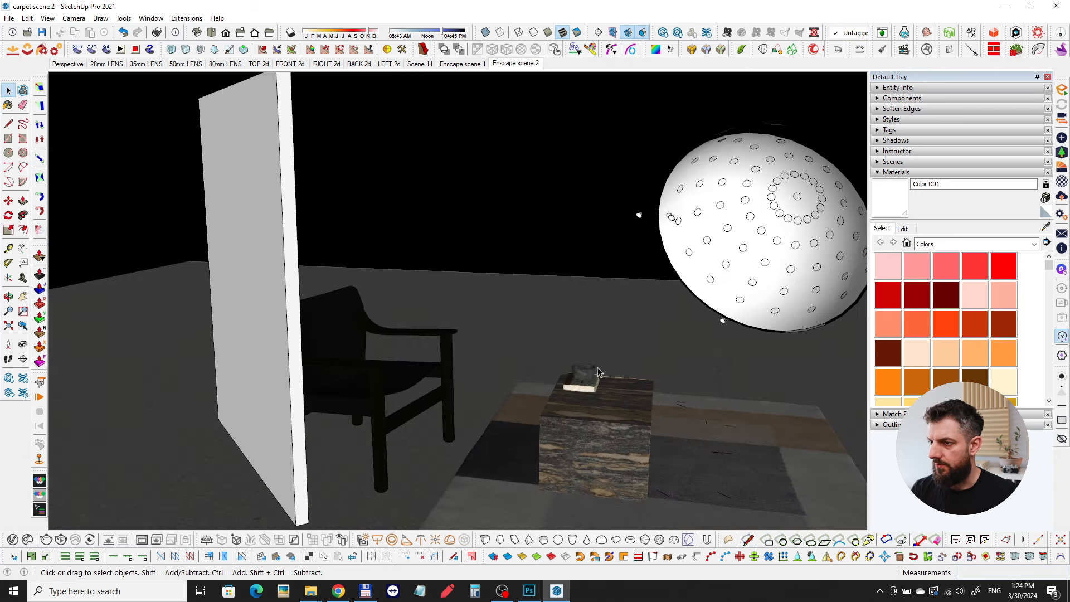
pyautogui.moveTo(452, 274); pyautogui.dragTo(278, 316, button='middle')
pyautogui.click(411, 204)
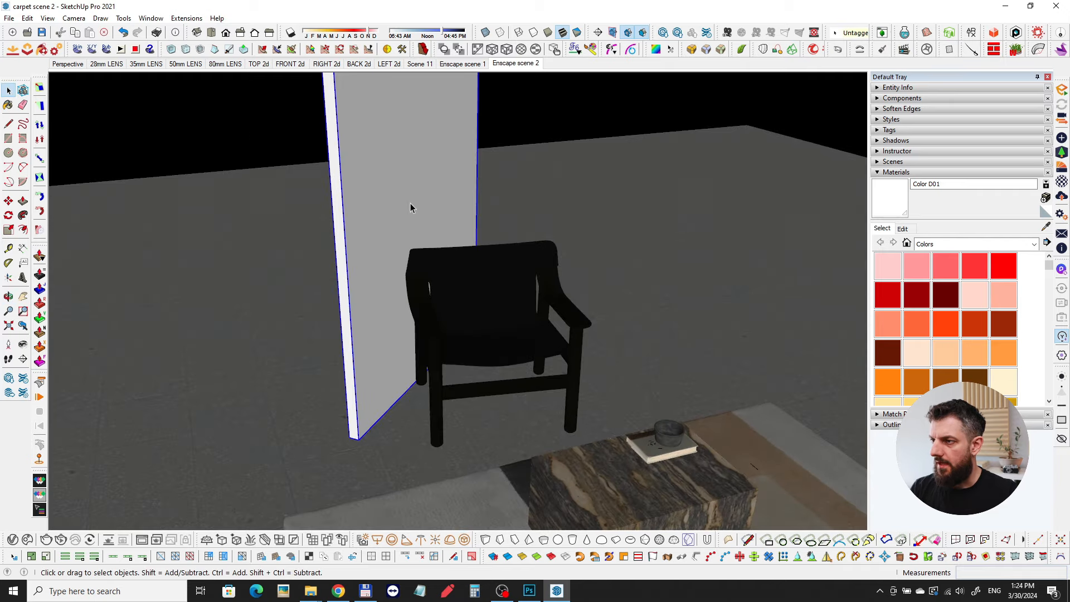
pyautogui.moveTo(411, 204); pyautogui.dragTo(358, 227, button='middle')
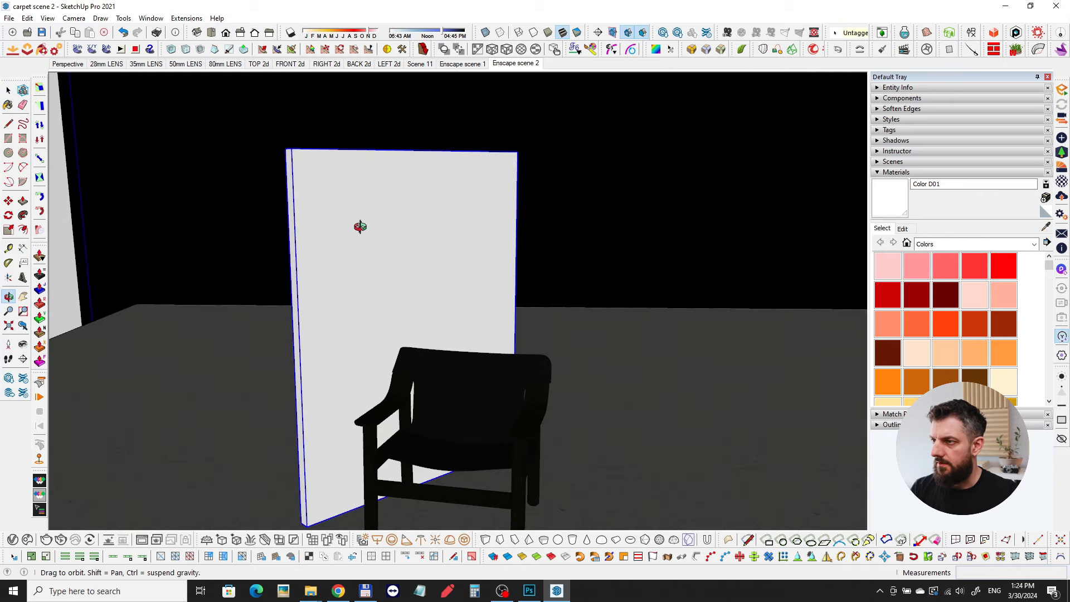
pyautogui.moveTo(430, 249); pyautogui.dragTo(561, 390, button='middle')
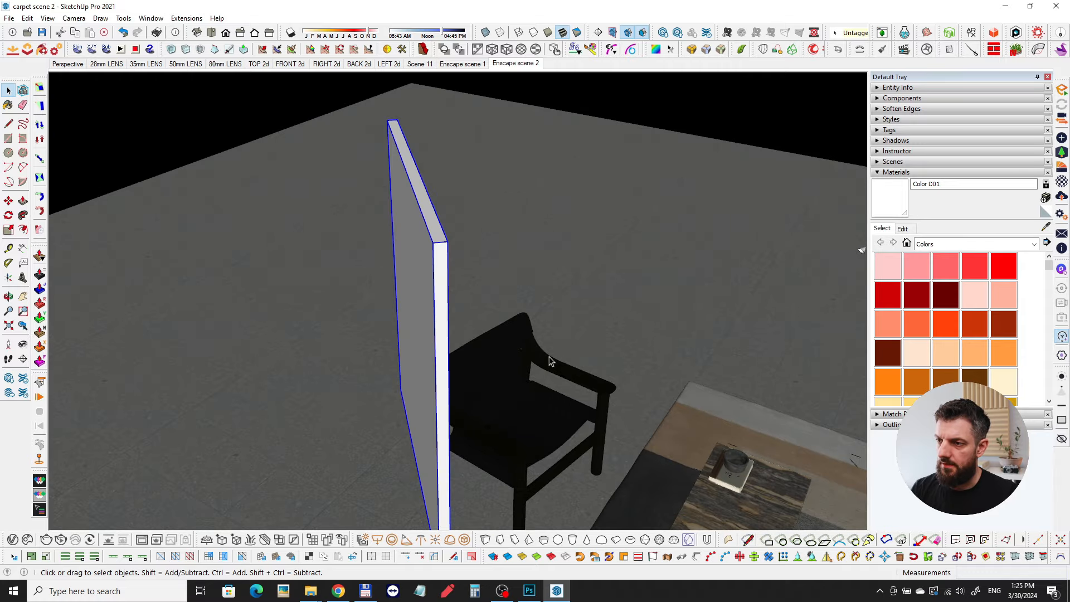
# - Examine the black armchair and its position relative to the carpet and coffee table
pyautogui.scroll(4, 597, 393)
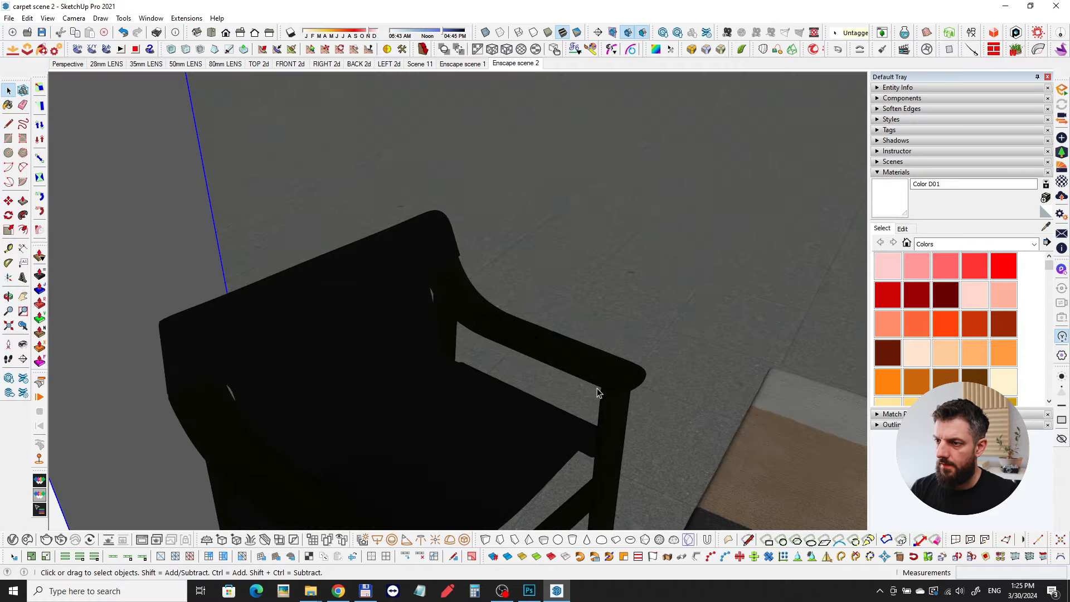
pyautogui.moveTo(597, 390); pyautogui.dragTo(550, 296, button='middle')
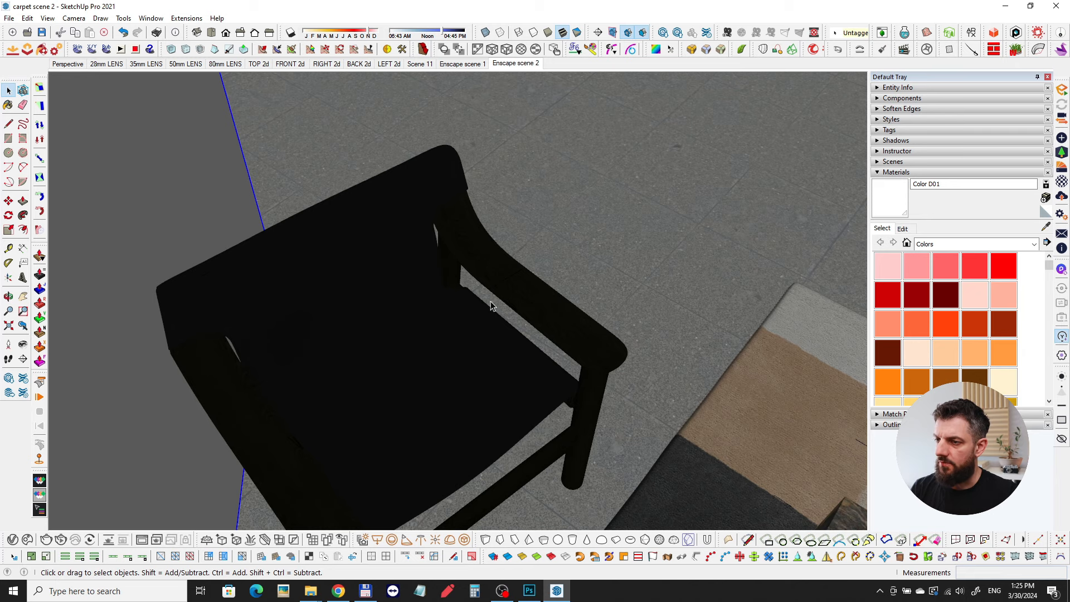
pyautogui.moveTo(507, 336); pyautogui.dragTo(468, 349, button='middle')
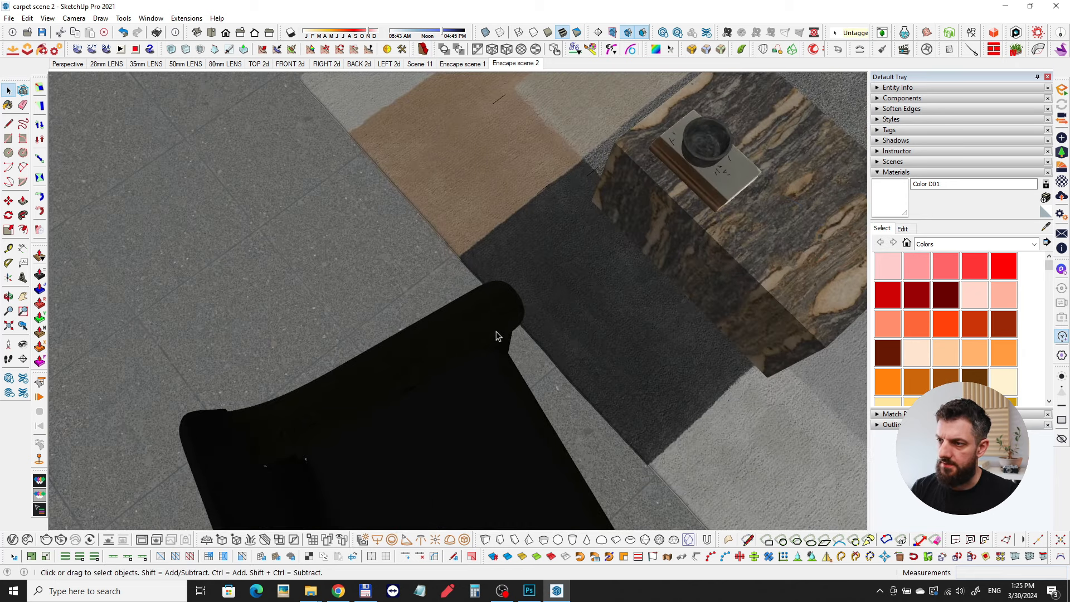
pyautogui.moveTo(558, 305); pyautogui.dragTo(308, 253, button='middle')
pyautogui.scroll(-5, 481, 276)
pyautogui.moveTo(547, 322); pyautogui.dragTo(463, 303, button='middle')
pyautogui.scroll(-4, 552, 335)
pyautogui.moveTo(553, 352); pyautogui.dragTo(573, 374, button='middle')
# - Examine the marble coffee table and the carpet colour transitions beside it, both close up and from farther away
pyautogui.scroll(10, 573, 374)
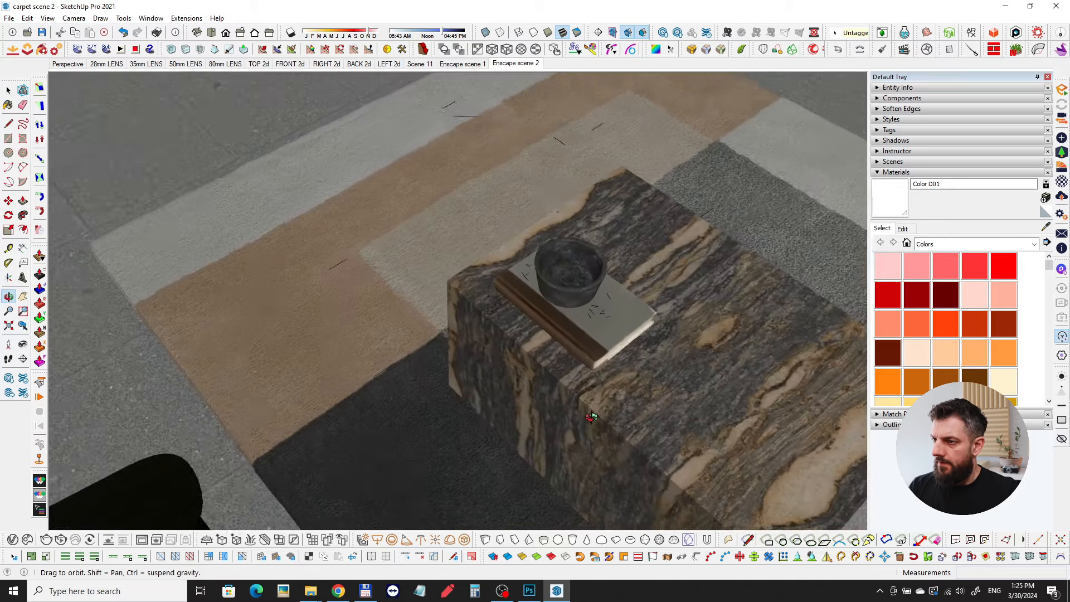
pyautogui.moveTo(591, 417); pyautogui.dragTo(739, 368, button='middle')
pyautogui.moveTo(477, 349); pyautogui.dragTo(588, 355, button='middle')
pyautogui.keyDown('shift'); pyautogui.moveTo(420, 389); pyautogui.dragTo(514, 363, button='middle'); pyautogui.keyUp('shift')
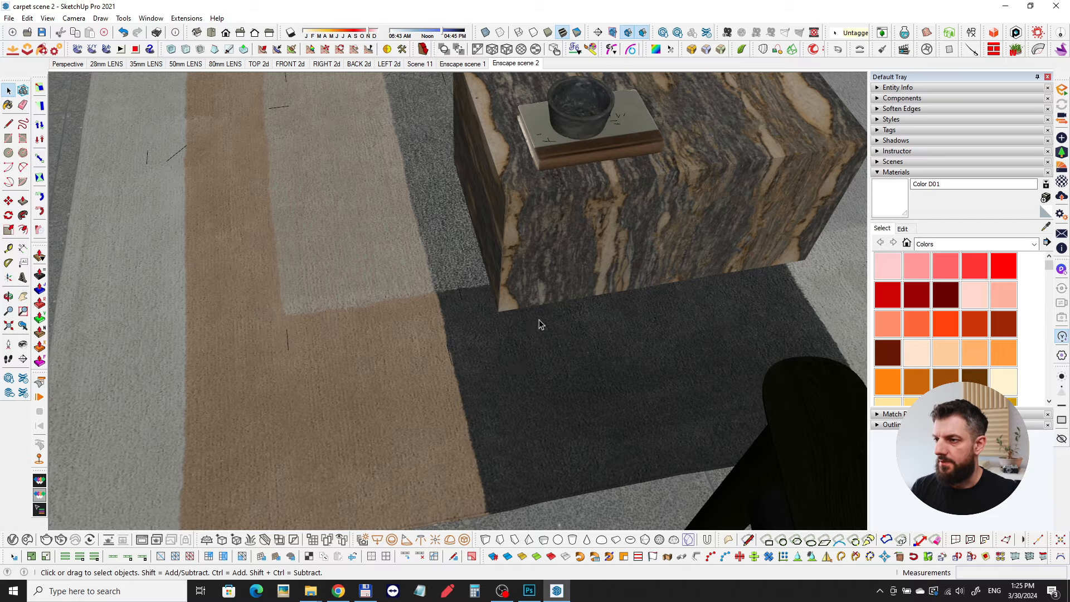
pyautogui.scroll(4, 540, 322)
pyautogui.moveTo(554, 318); pyautogui.dragTo(328, 215, button='middle')
pyautogui.moveTo(420, 292); pyautogui.dragTo(521, 342, button='middle')
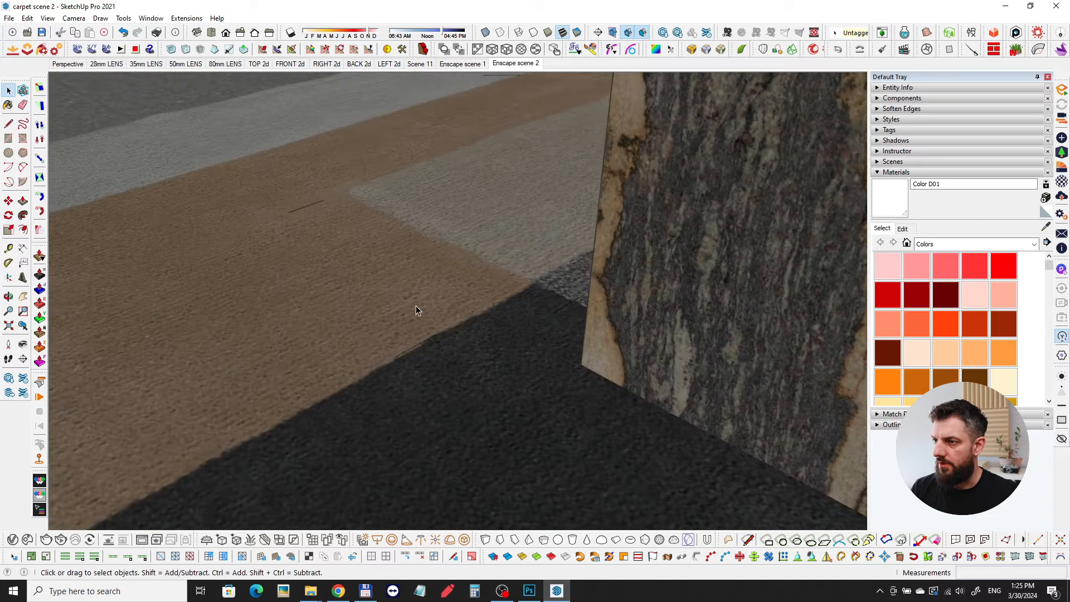
pyautogui.moveTo(415, 306); pyautogui.dragTo(361, 344, button='middle')
pyautogui.scroll(-8, 353, 280)
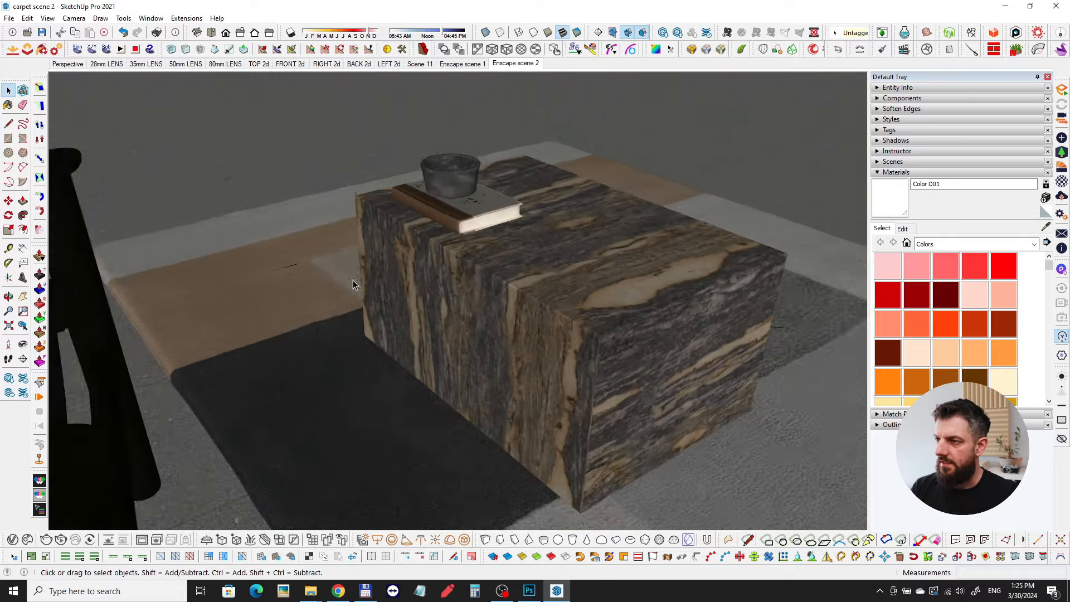
pyautogui.scroll(-3, 455, 319)
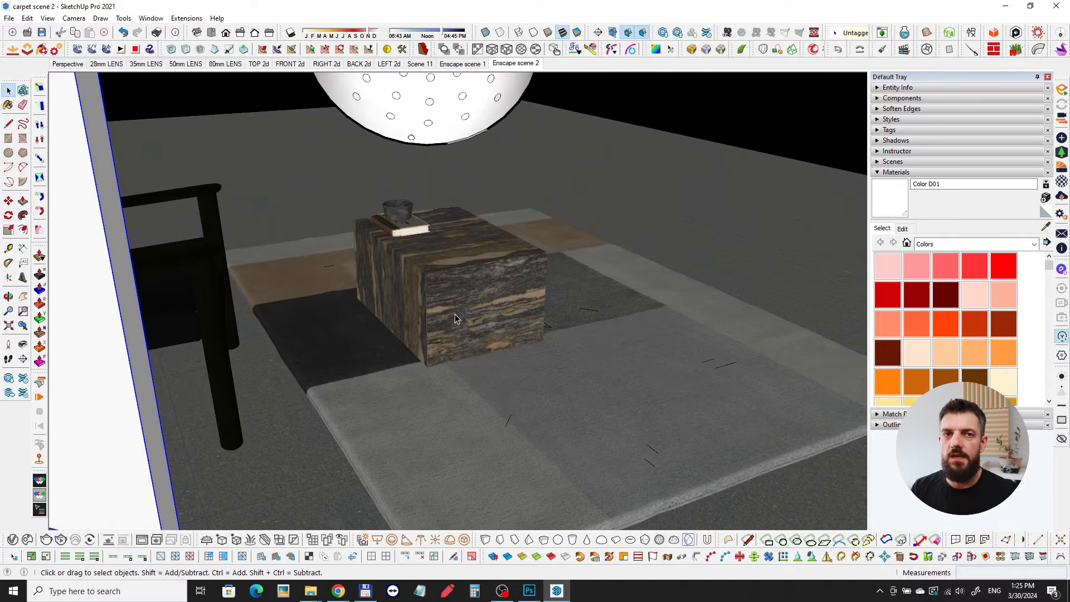
pyautogui.moveTo(476, 326); pyautogui.dragTo(476, 360, button='middle')
pyautogui.press('l')
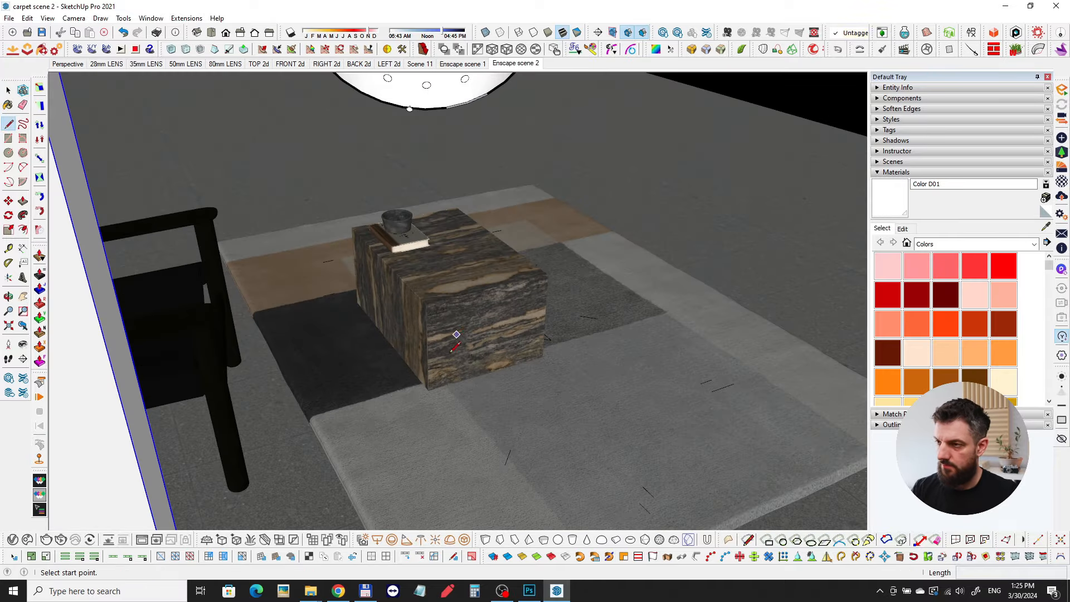
pyautogui.click(429, 393)
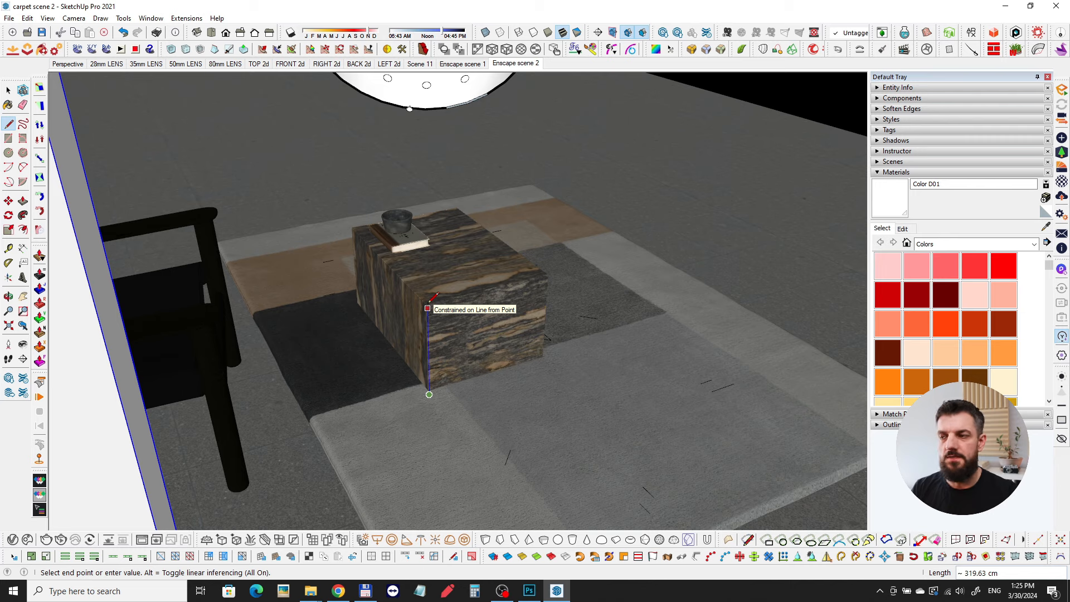
pyautogui.press('space')
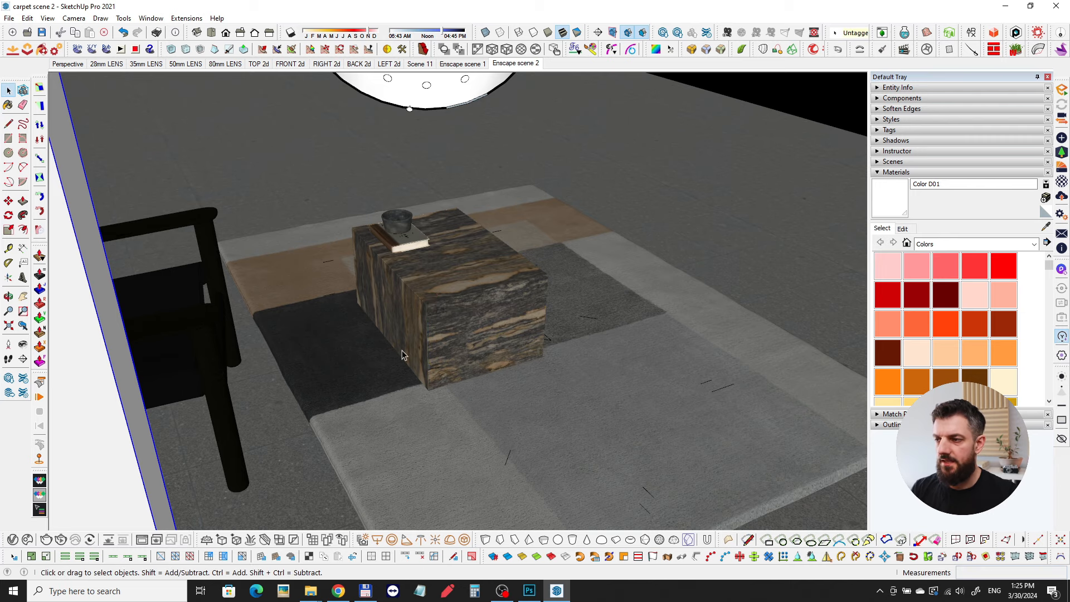
# - Sample the carpet's material beside the coffee table and open its settings in the Enscape Material Editor
pyautogui.moveTo(465, 344); pyautogui.dragTo(487, 382, button='middle')
pyautogui.scroll(3, 491, 384)
pyautogui.scroll(4, 385, 297)
pyautogui.moveTo(383, 295); pyautogui.dragTo(758, 462, button='middle')
pyautogui.keyDown('shift'); pyautogui.moveTo(291, 329); pyautogui.dragTo(410, 329, button='middle'); pyautogui.keyUp('shift')
pyautogui.moveTo(410, 329); pyautogui.dragTo(367, 323, button='middle')
pyautogui.press('b')
pyautogui.press('alt')
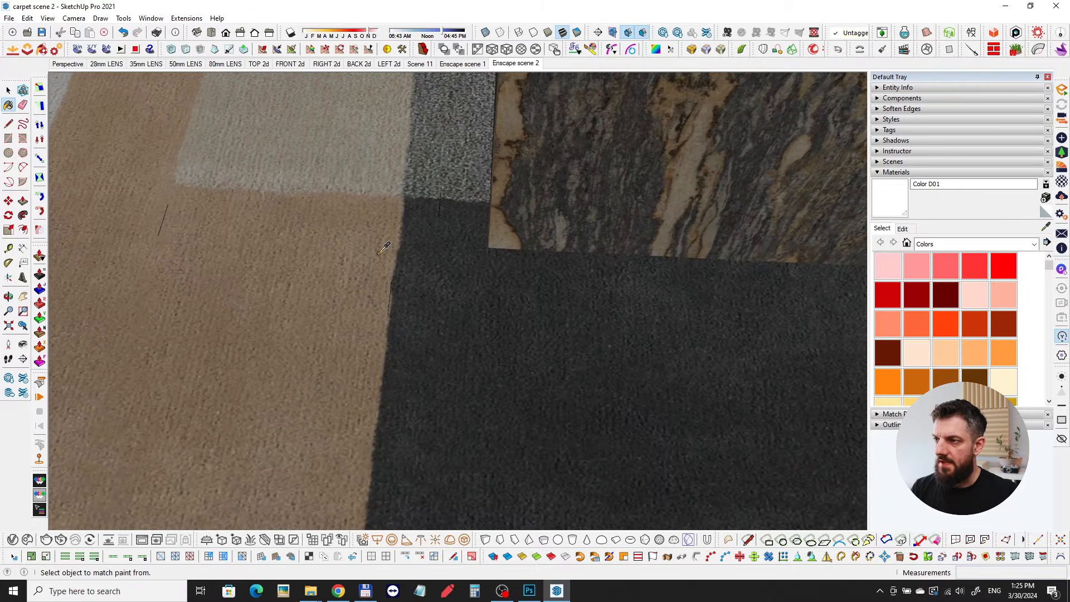
pyautogui.keyDown('alt'); pyautogui.click(378, 253); pyautogui.keyUp('alt')
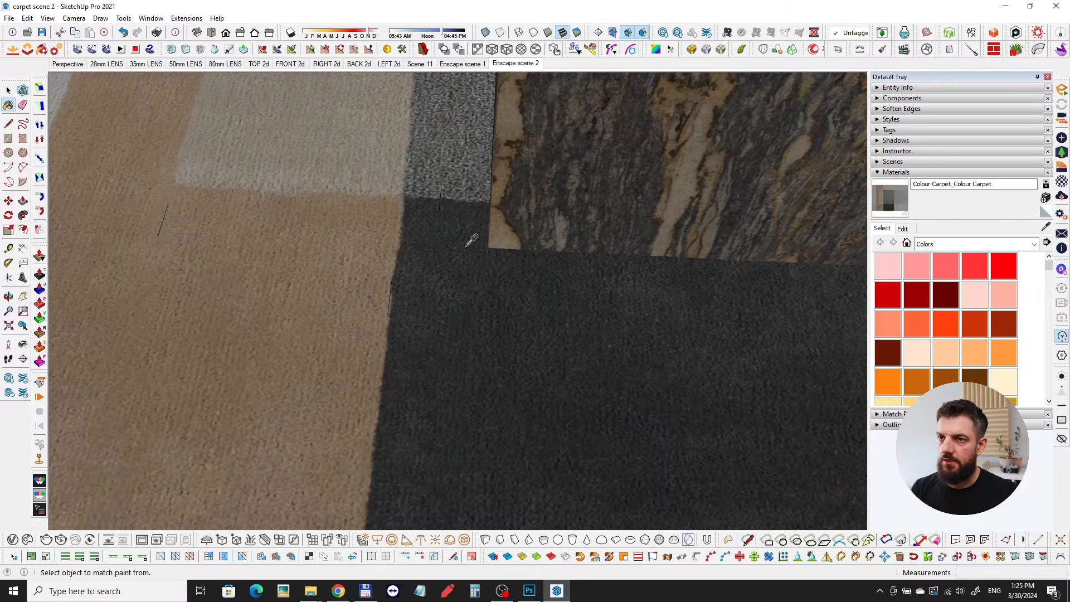
pyautogui.click(1062, 181)
pyautogui.moveTo(261, 41); pyautogui.dragTo(288, 90)
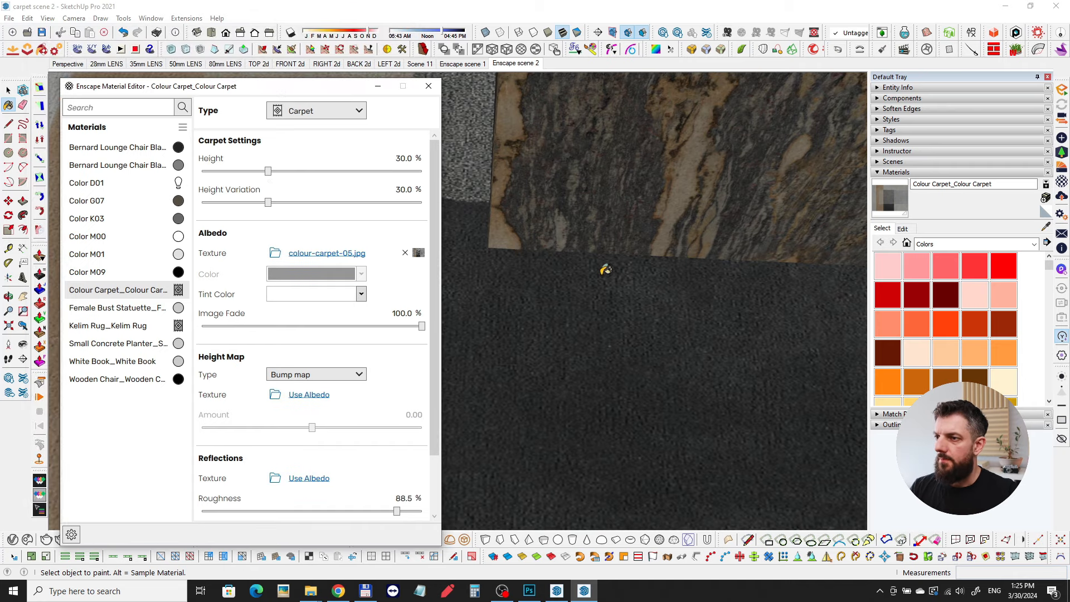
# - Review the carpet material's height and height variation settings against the modelled carpet, and close the material editor
pyautogui.moveTo(604, 267)
pyautogui.mouseDown(button='middle')
pyautogui.moveTo(458, 275)
pyautogui.moveTo(501, 222)
pyautogui.mouseUp(button='middle')
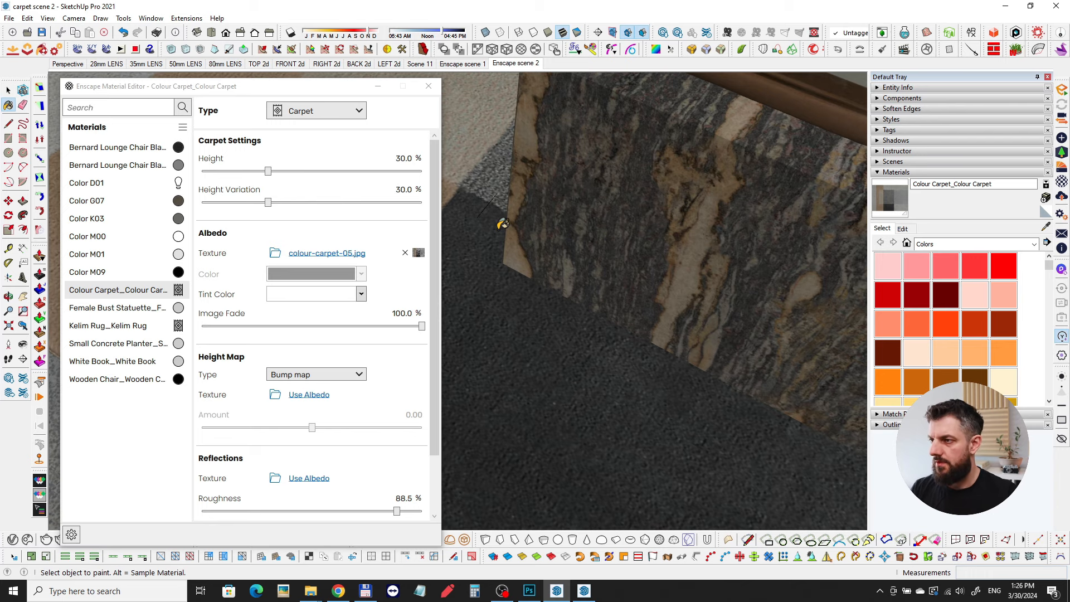
pyautogui.moveTo(483, 211); pyautogui.dragTo(485, 208, button='middle')
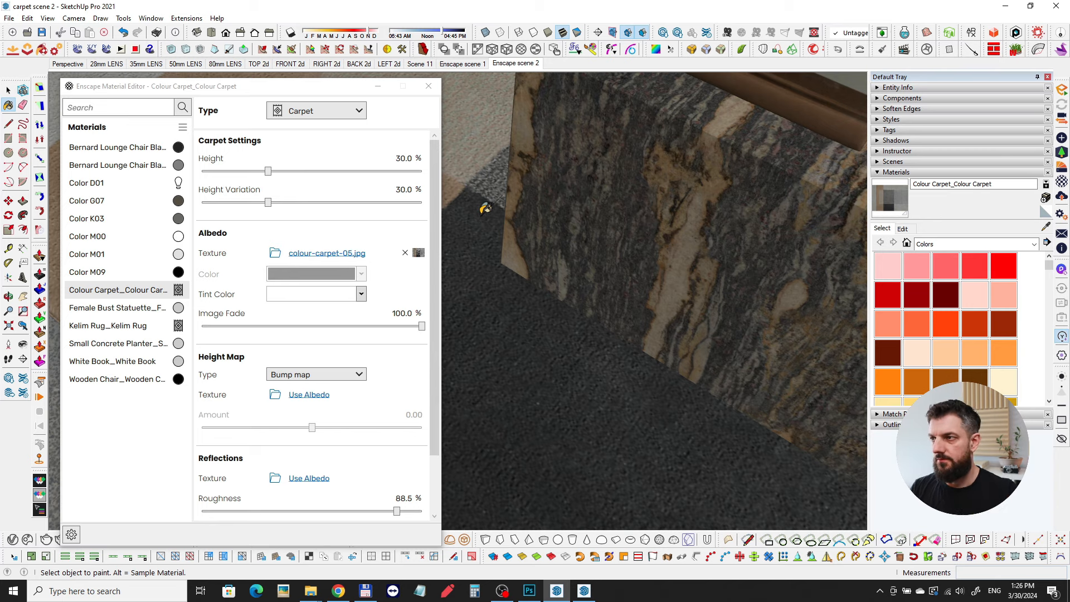
pyautogui.moveTo(464, 204); pyautogui.dragTo(452, 207, button='middle')
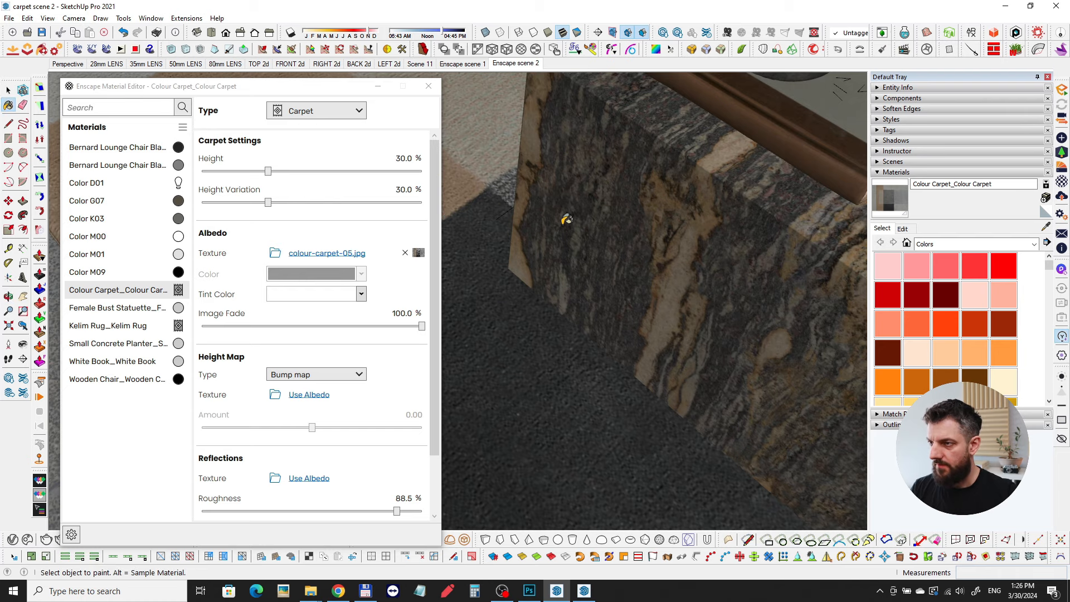
pyautogui.moveTo(566, 219); pyautogui.dragTo(660, 245, button='middle')
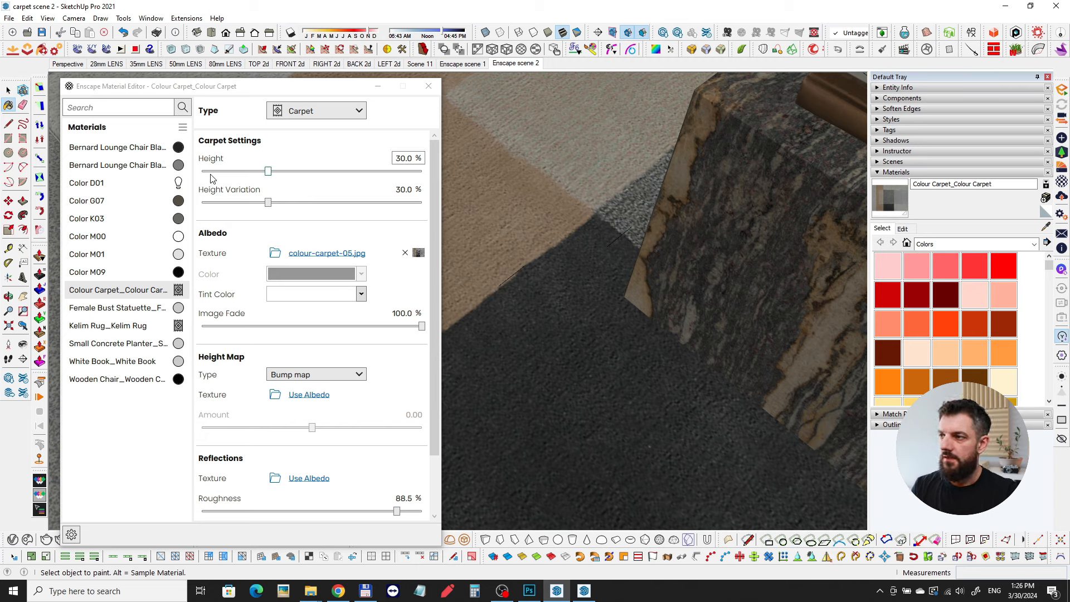
pyautogui.moveTo(202, 176)
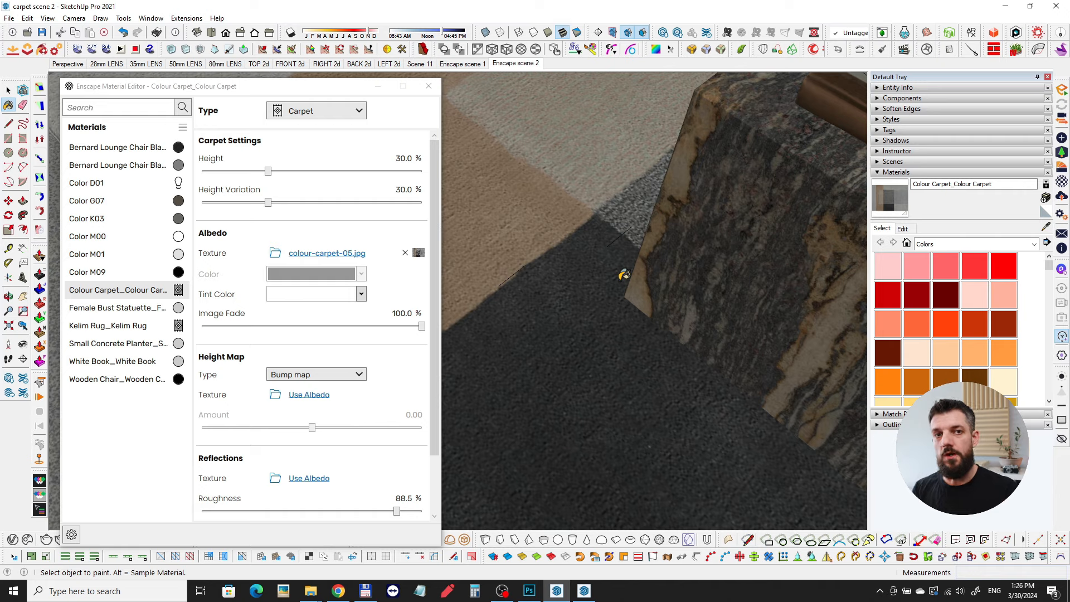
pyautogui.click(428, 86)
# - Examine the arrangement of the armchair, marble table, carpet and dome light from low and raised viewpoints
pyautogui.moveTo(513, 242); pyautogui.dragTo(470, 216, button='middle')
pyautogui.press('space')
pyautogui.scroll(-3, 479, 216)
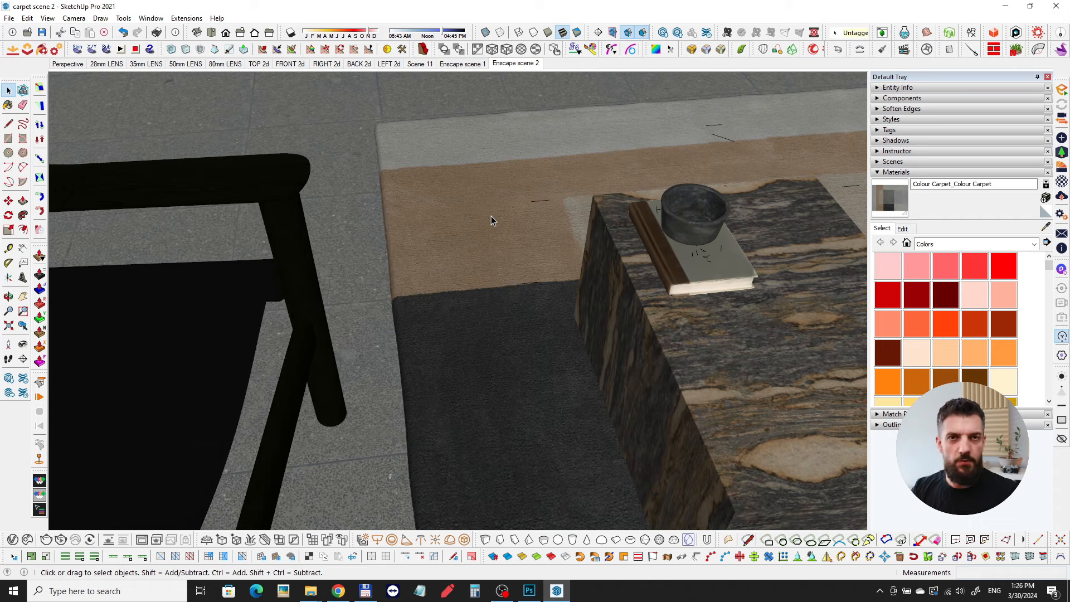
pyautogui.moveTo(493, 216)
pyautogui.mouseDown(button='middle')
pyautogui.moveTo(514, 180)
pyautogui.moveTo(495, 264)
pyautogui.moveTo(492, 205)
pyautogui.mouseUp(button='middle')
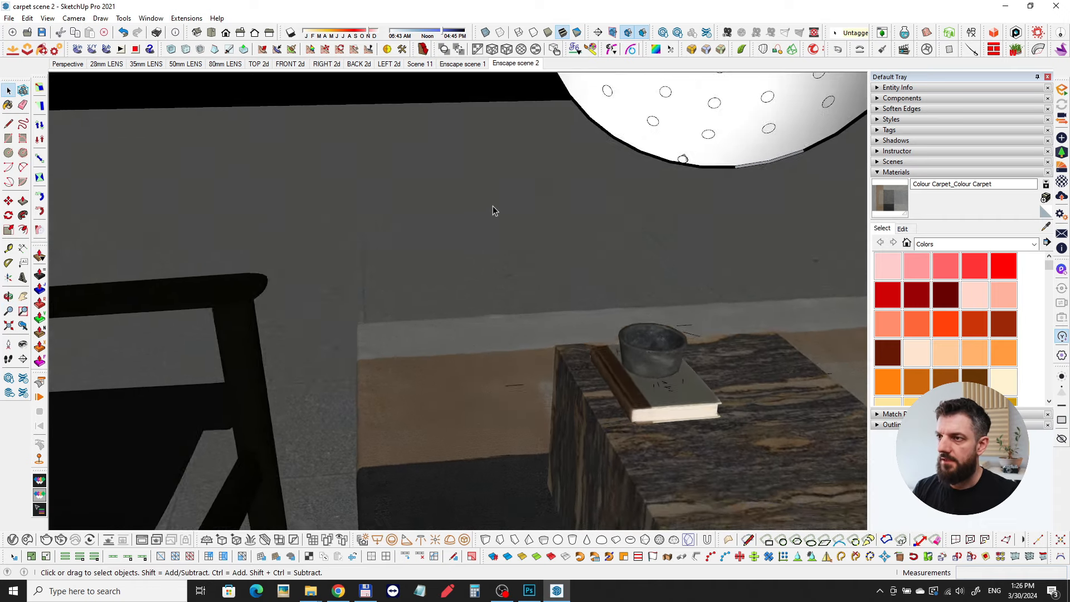
pyautogui.scroll(-3, 492, 207)
pyautogui.keyDown('shift'); pyautogui.moveTo(544, 239); pyautogui.dragTo(499, 258, button='middle'); pyautogui.keyUp('shift')
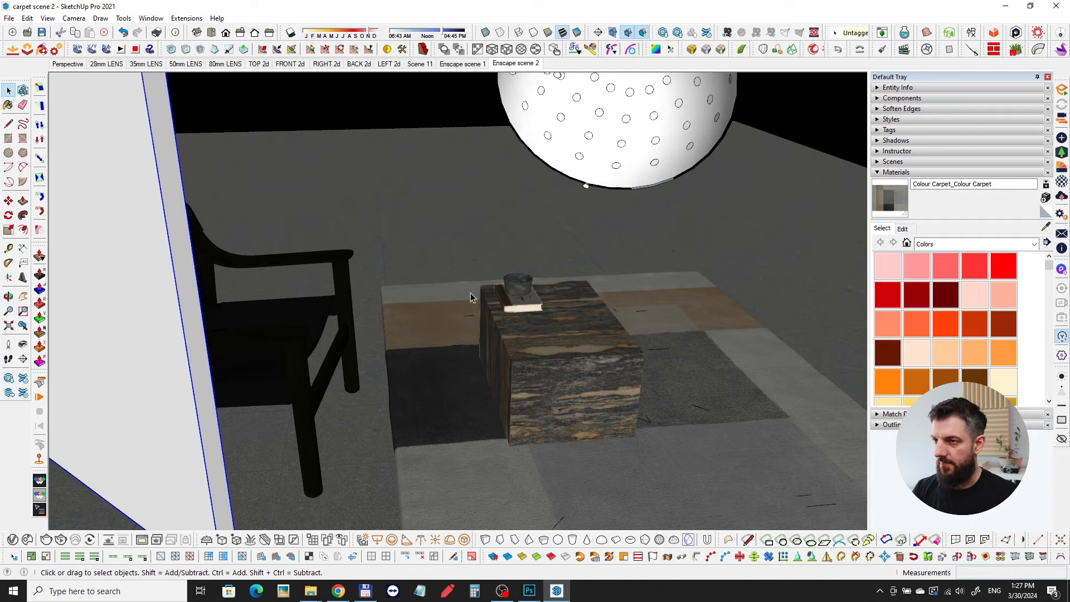
pyautogui.moveTo(473, 298); pyautogui.dragTo(684, 195, button='middle')
pyautogui.scroll(3, 451, 288)
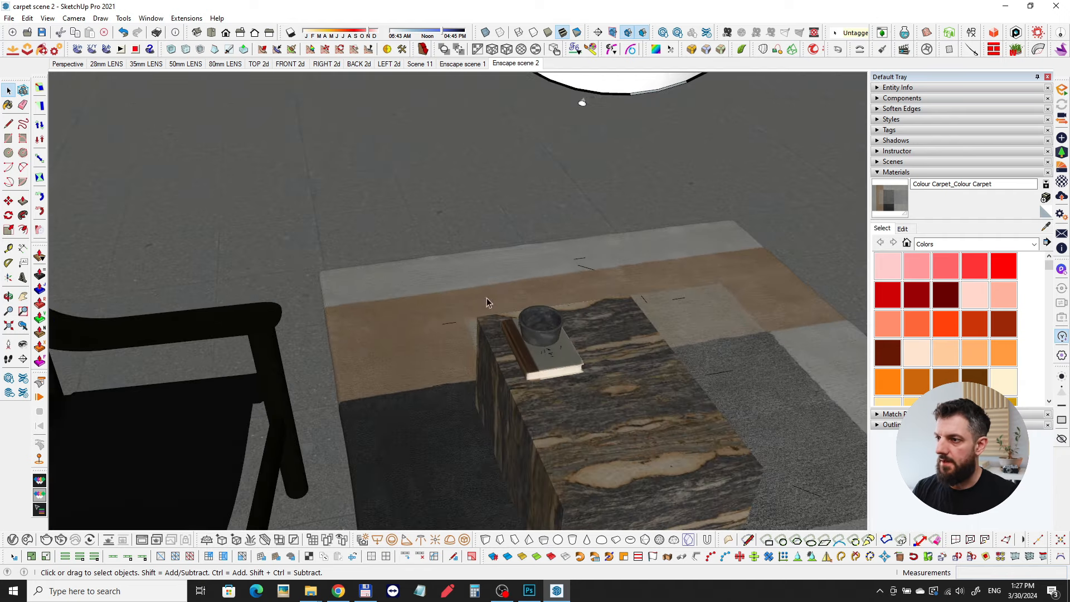
pyautogui.moveTo(486, 301); pyautogui.dragTo(545, 365, button='middle')
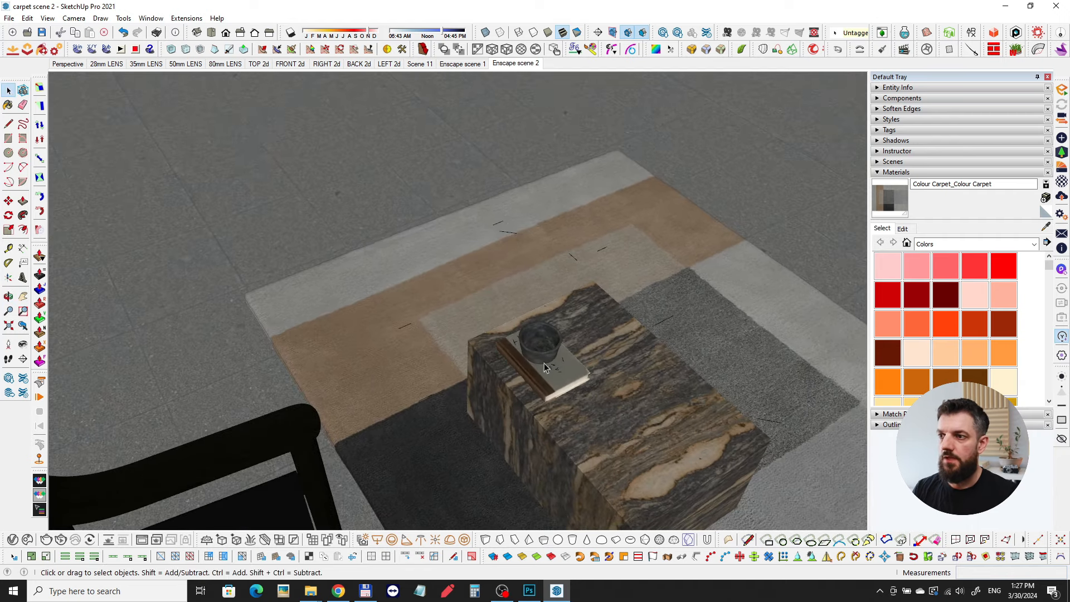
# - Start the Enscape live render, frame the table corner on the carpet and widen the render window
pyautogui.click(1062, 90)
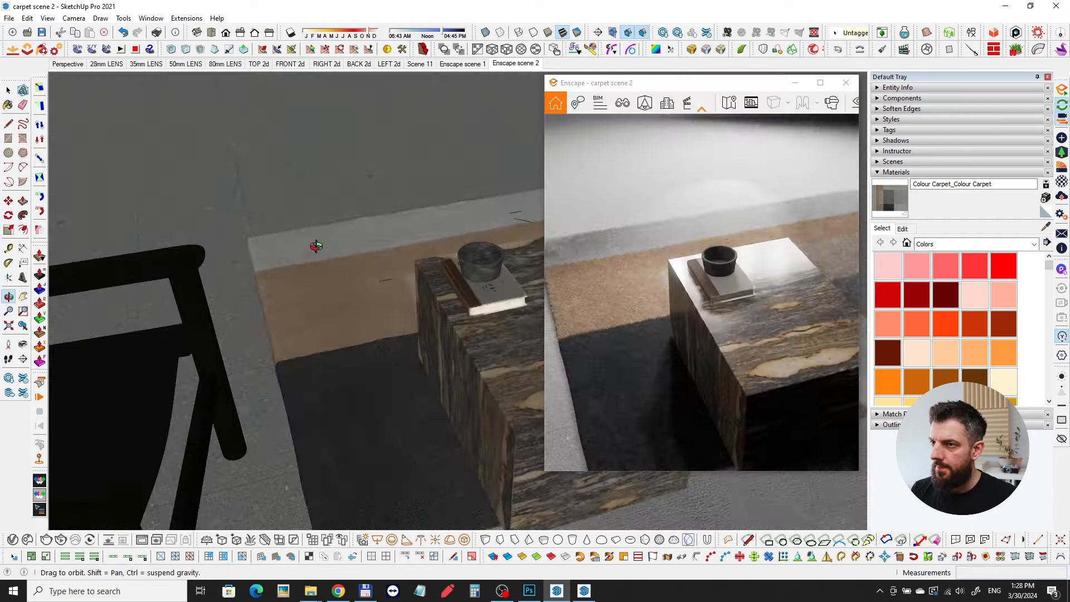
pyautogui.moveTo(315, 247)
pyautogui.mouseDown(button='middle')
pyautogui.moveTo(291, 119)
pyautogui.moveTo(334, 191)
pyautogui.moveTo(533, 363)
pyautogui.mouseUp(button='middle')
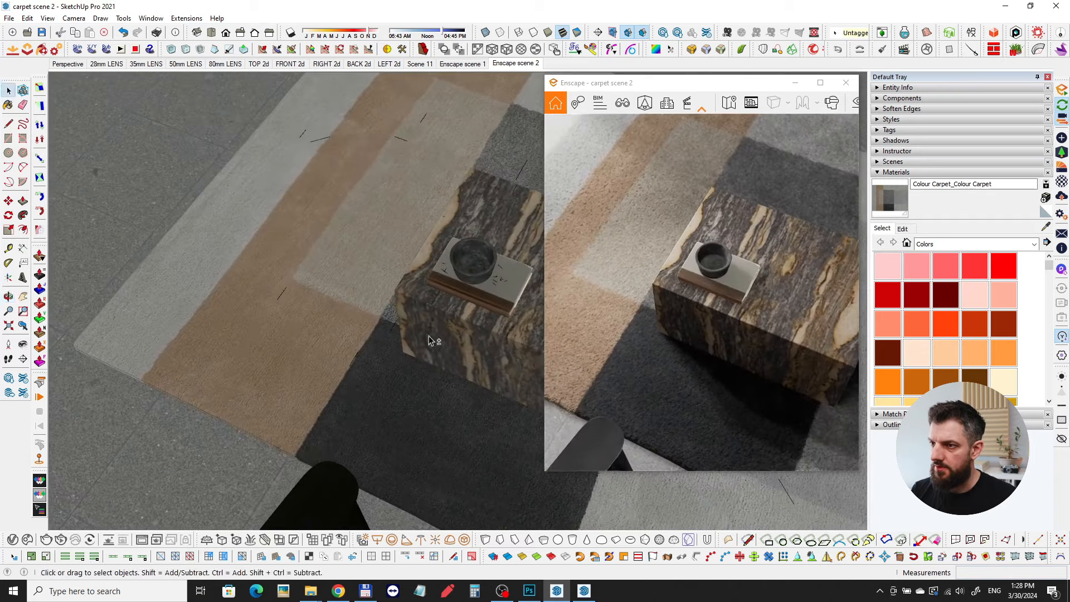
pyautogui.moveTo(432, 339)
pyautogui.mouseDown(button='middle')
pyautogui.moveTo(383, 370)
pyautogui.moveTo(398, 356)
pyautogui.mouseUp(button='middle')
pyautogui.scroll(5, 394, 356)
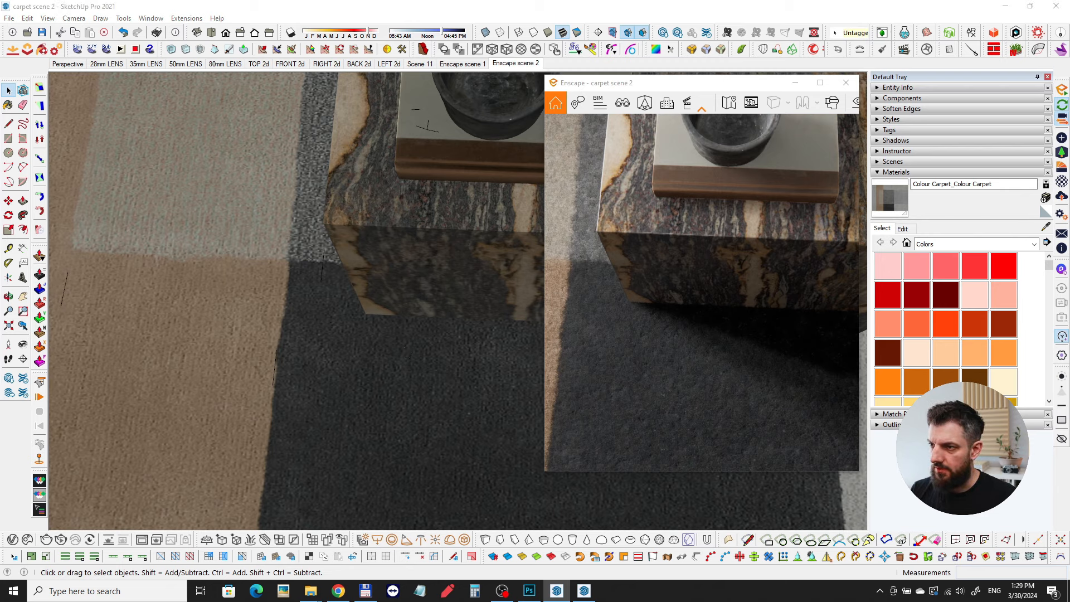
pyautogui.moveTo(542, 323); pyautogui.dragTo(452, 309)
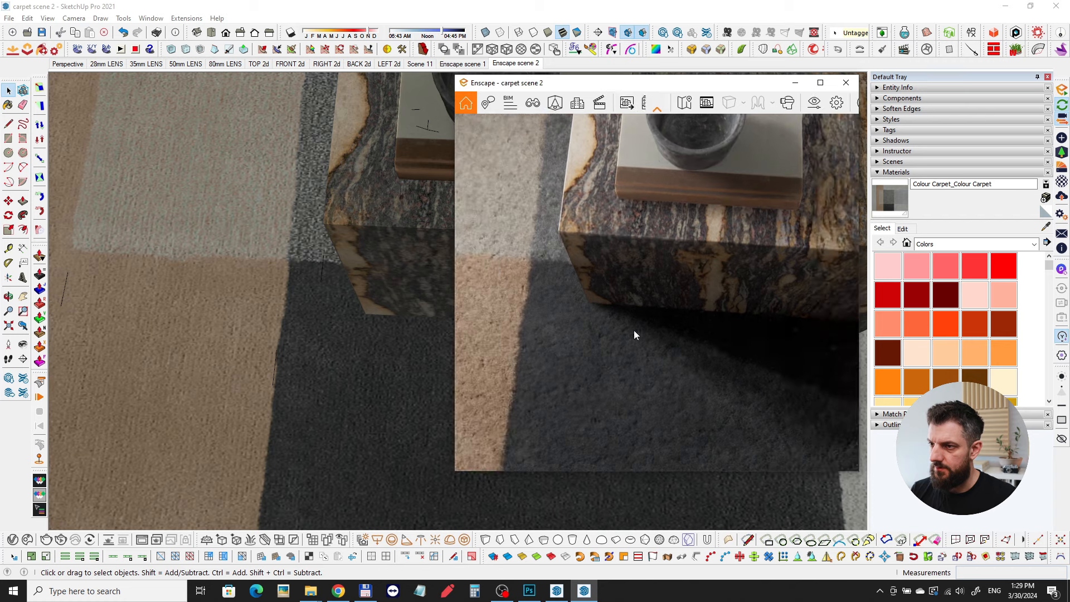
# - Examine the rendered carpet fibres where the beige and dark areas meet, from extreme close-up to farther away
pyautogui.moveTo(691, 301)
pyautogui.mouseDown(button='right')
pyautogui.moveTo(580, 293)
pyautogui.moveTo(652, 248)
pyautogui.mouseUp(button='right')
pyautogui.scroll(4, 614, 202)
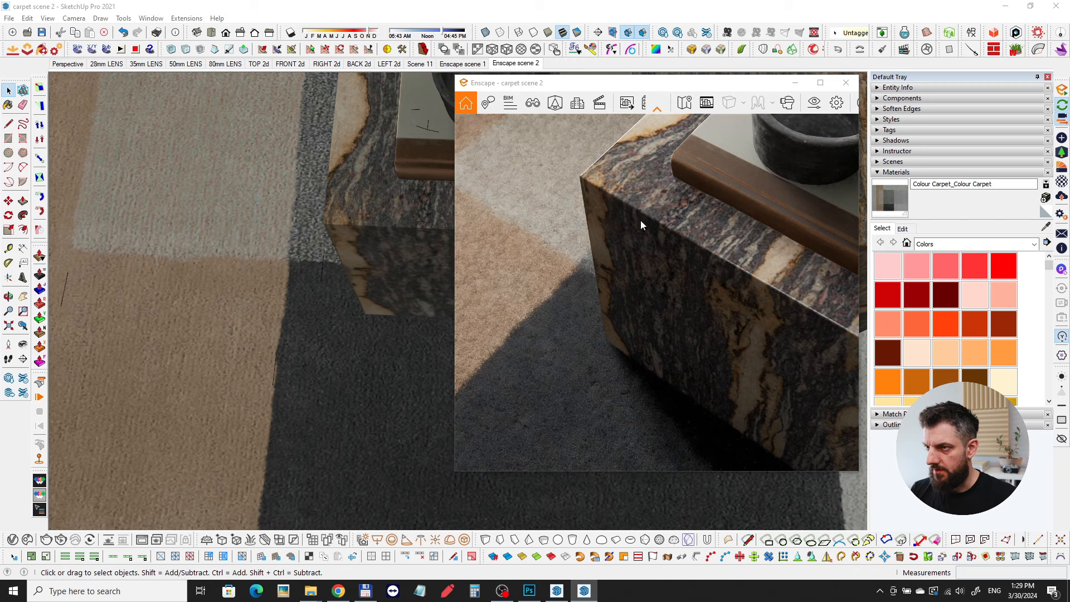
pyautogui.moveTo(757, 278)
pyautogui.mouseDown(button='right')
pyautogui.moveTo(678, 296)
pyautogui.moveTo(634, 360)
pyautogui.moveTo(560, 385)
pyautogui.moveTo(549, 361)
pyautogui.mouseUp(button='right')
pyautogui.moveTo(548, 361)
pyautogui.mouseDown(button='middle')
pyautogui.moveTo(512, 346)
pyautogui.moveTo(436, 346)
pyautogui.mouseUp(button='middle')
pyautogui.scroll(6, 703, 246)
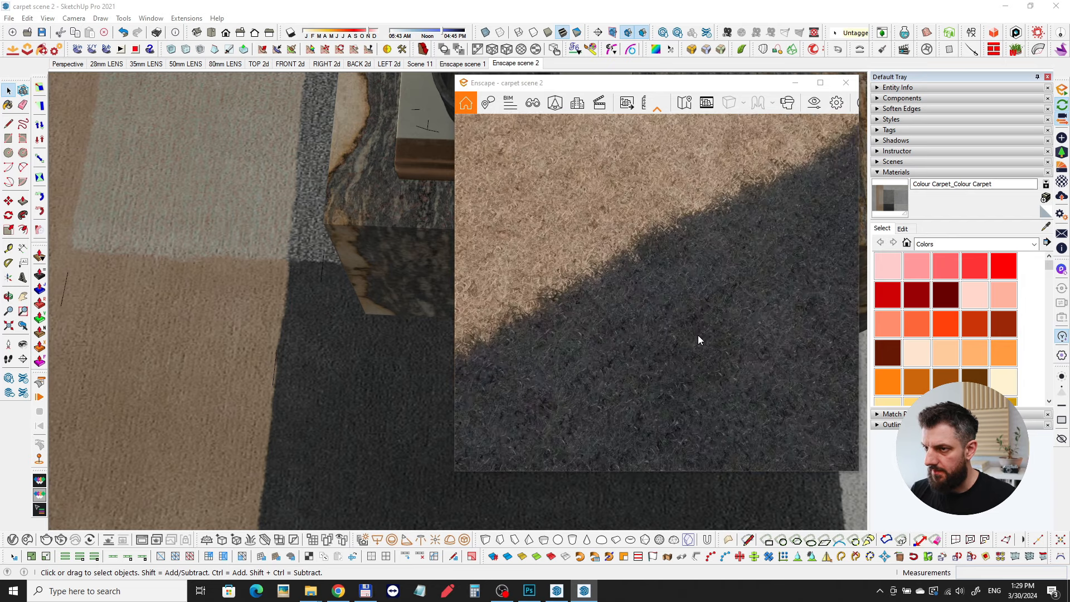
pyautogui.scroll(3, 635, 287)
pyautogui.scroll(-2, 635, 285)
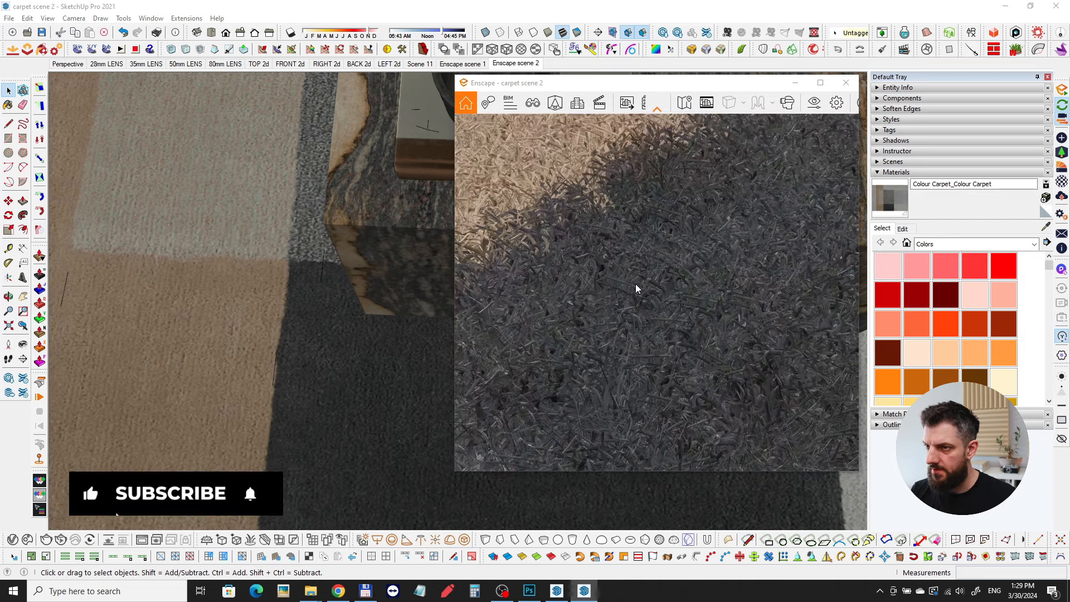
pyautogui.moveTo(635, 285)
pyautogui.mouseDown(button='right')
pyautogui.moveTo(627, 259)
pyautogui.moveTo(671, 210)
pyautogui.moveTo(647, 281)
pyautogui.mouseUp(button='right')
pyautogui.scroll(-4, 671, 227)
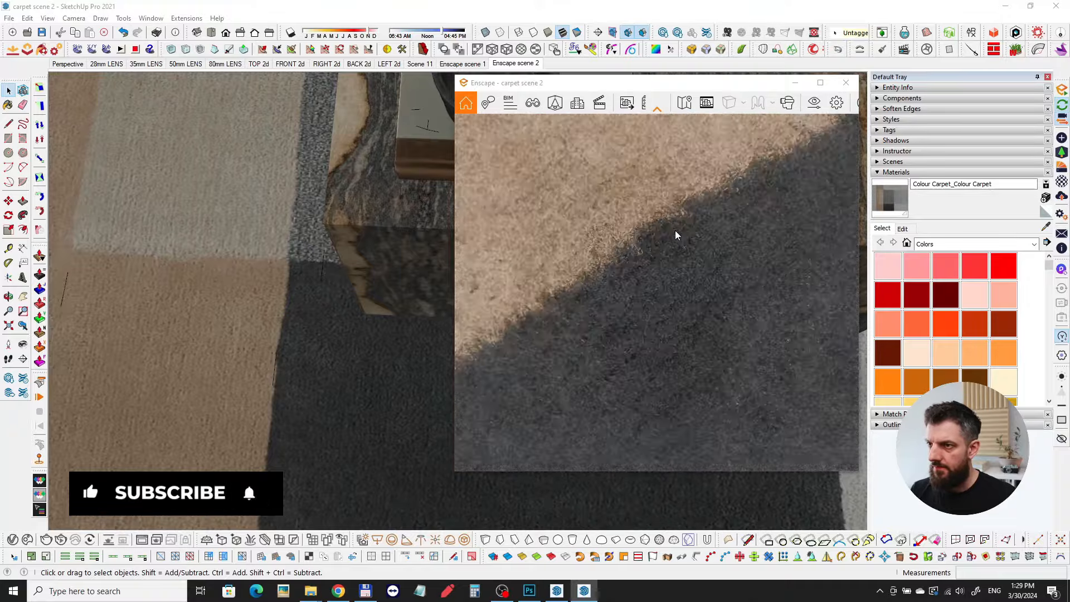
pyautogui.scroll(-4, 669, 240)
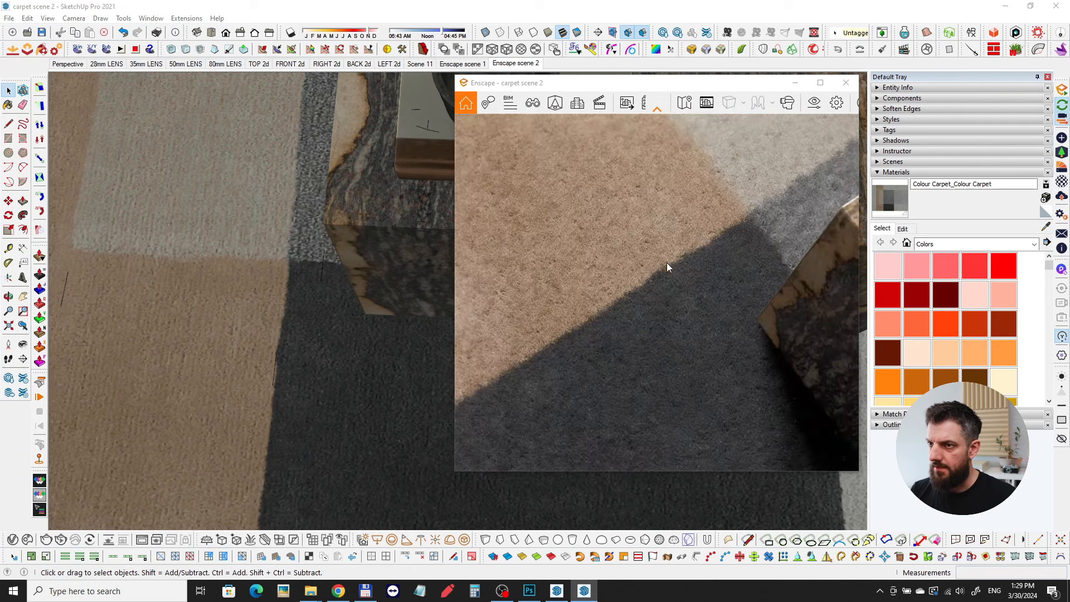
# - Examine the rendered carpet, marble table, book and bowl from several angles in Enscape
pyautogui.moveTo(661, 303)
pyautogui.mouseDown(button='right')
pyautogui.moveTo(649, 315)
pyautogui.moveTo(659, 315)
pyautogui.mouseUp(button='right')
pyautogui.moveTo(659, 315)
pyautogui.mouseDown()
pyautogui.moveTo(730, 311)
pyautogui.moveTo(661, 311)
pyautogui.moveTo(660, 327)
pyautogui.mouseUp()
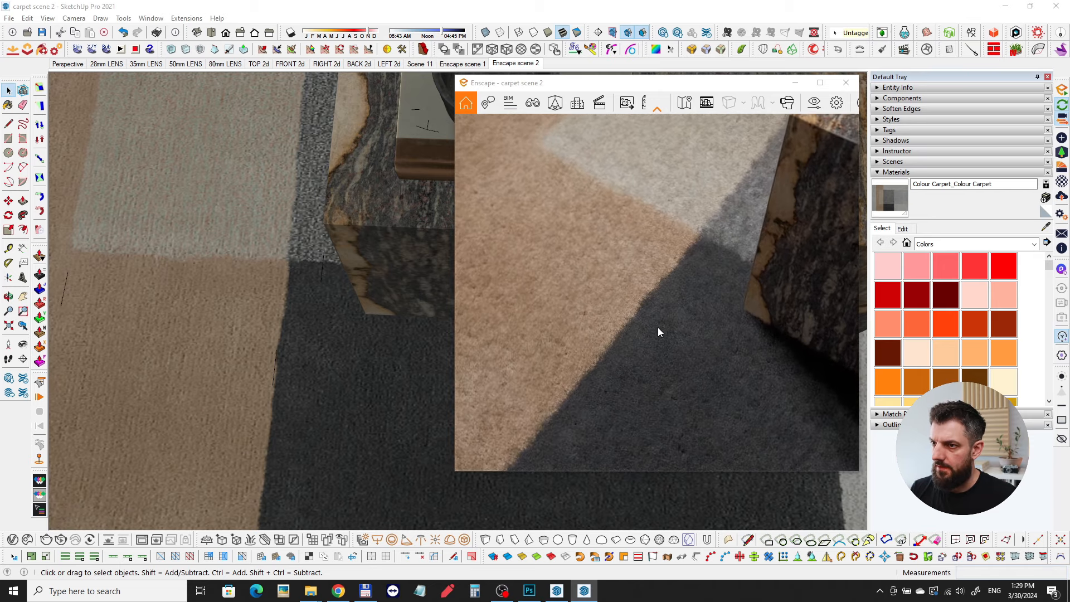
pyautogui.scroll(-2, 659, 328)
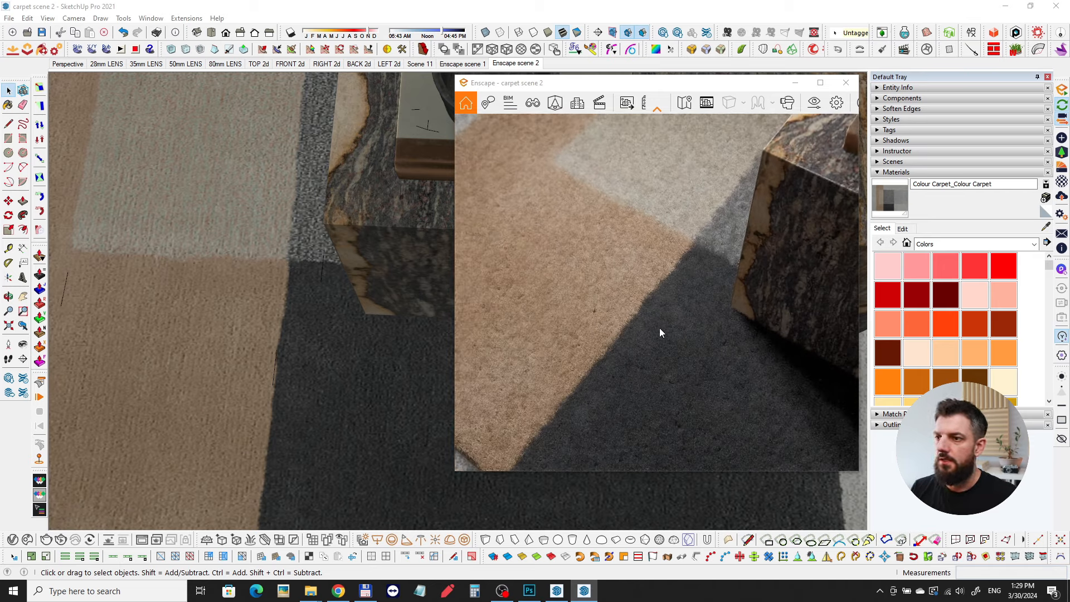
pyautogui.moveTo(633, 366)
pyautogui.mouseDown()
pyautogui.moveTo(629, 348)
pyautogui.moveTo(634, 366)
pyautogui.mouseUp()
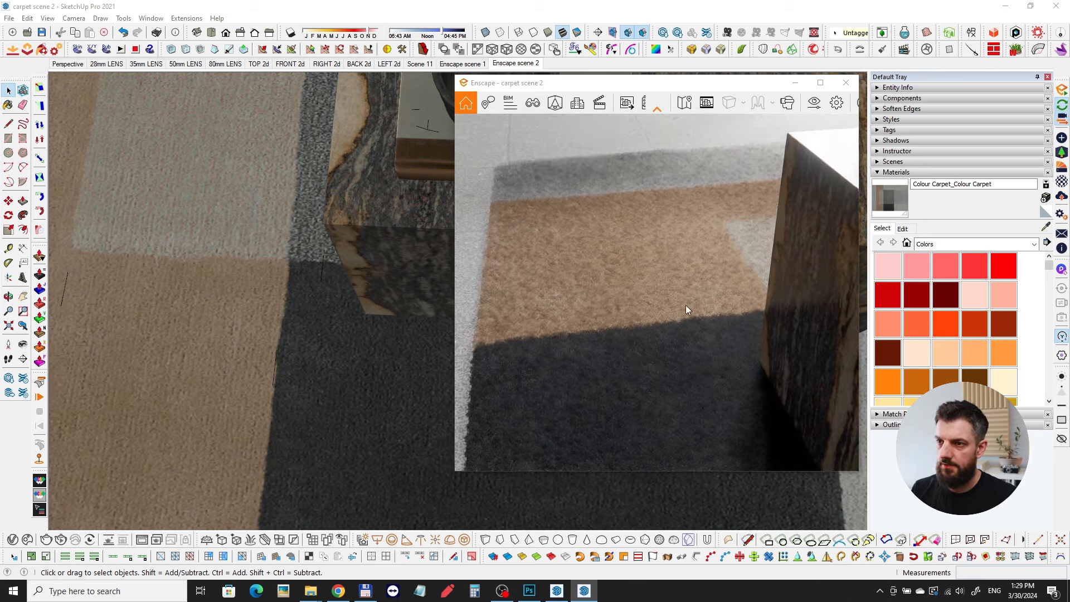
pyautogui.moveTo(686, 306); pyautogui.dragTo(811, 356, button='right')
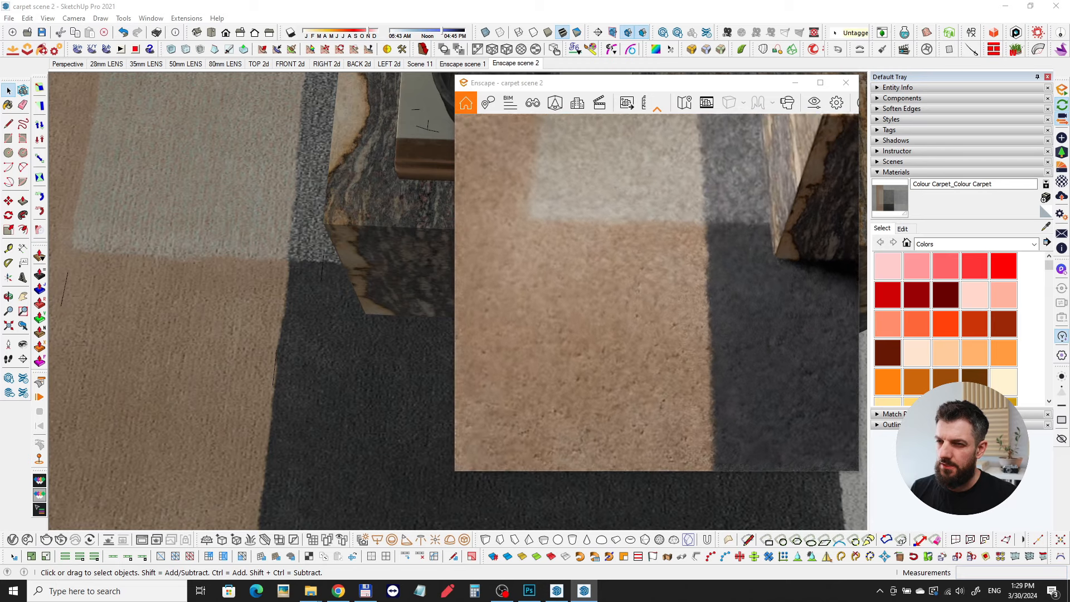
pyautogui.moveTo(639, 301); pyautogui.dragTo(652, 303, button='right')
pyautogui.moveTo(652, 303)
pyautogui.mouseDown()
pyautogui.moveTo(746, 273)
pyautogui.moveTo(730, 253)
pyautogui.mouseUp()
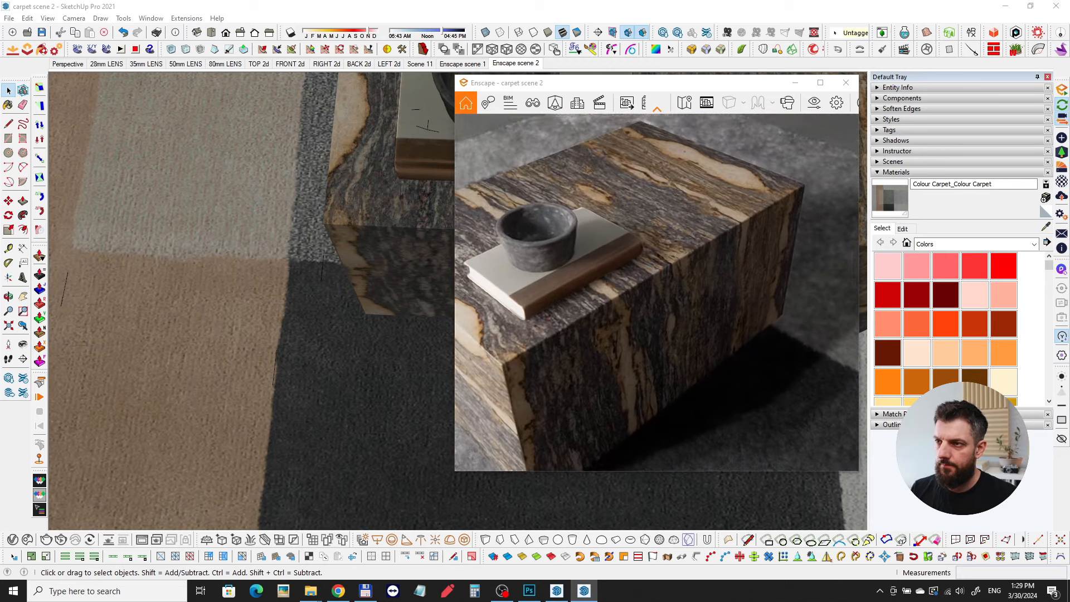
pyautogui.moveTo(688, 312); pyautogui.dragTo(582, 312, button='right')
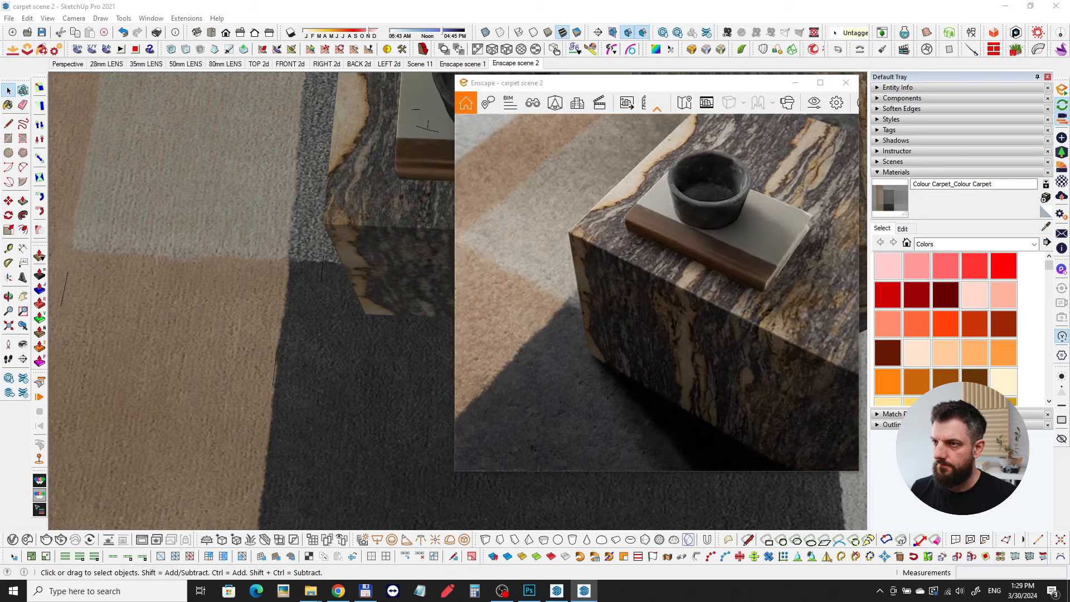
# - Return to the Enscape scene 2 view, narrow the render window and inspect the carpet beside the armchair
pyautogui.click(523, 72)
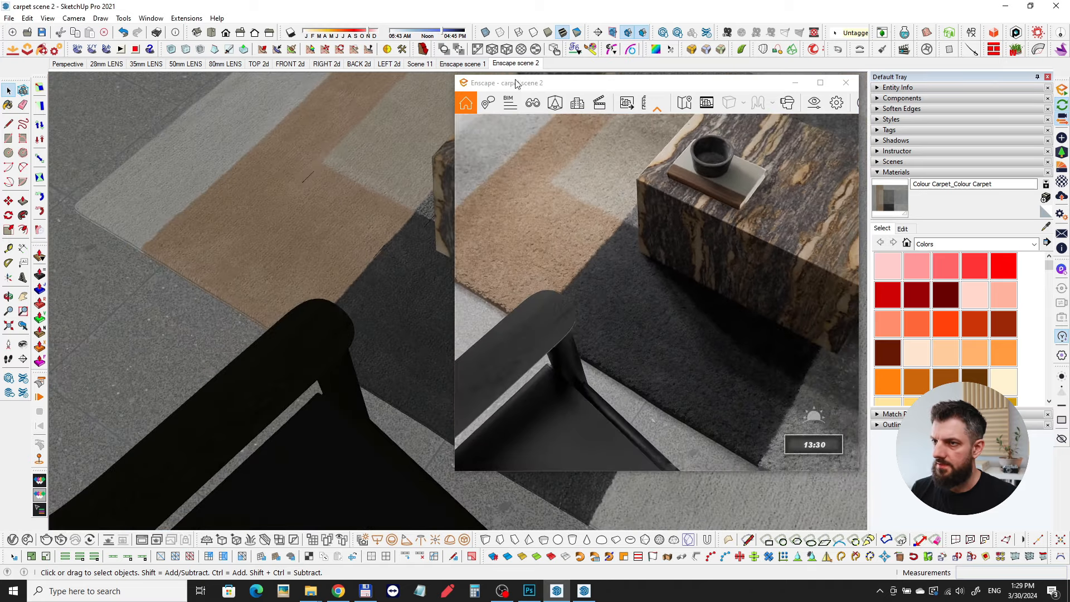
pyautogui.moveTo(454, 272); pyautogui.dragTo(552, 281)
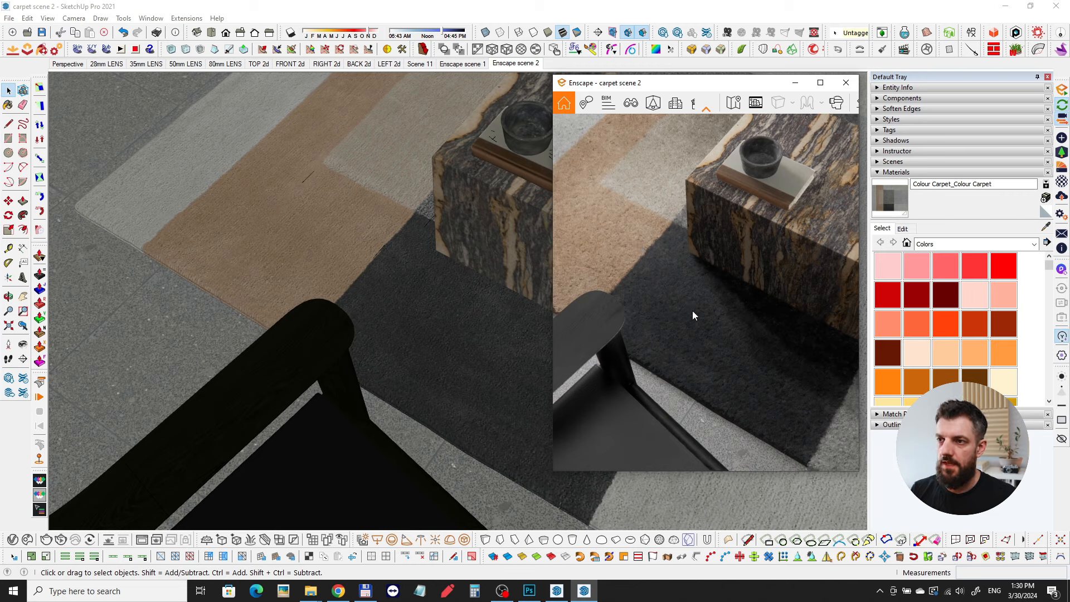
pyautogui.moveTo(694, 279); pyautogui.dragTo(677, 298, button='right')
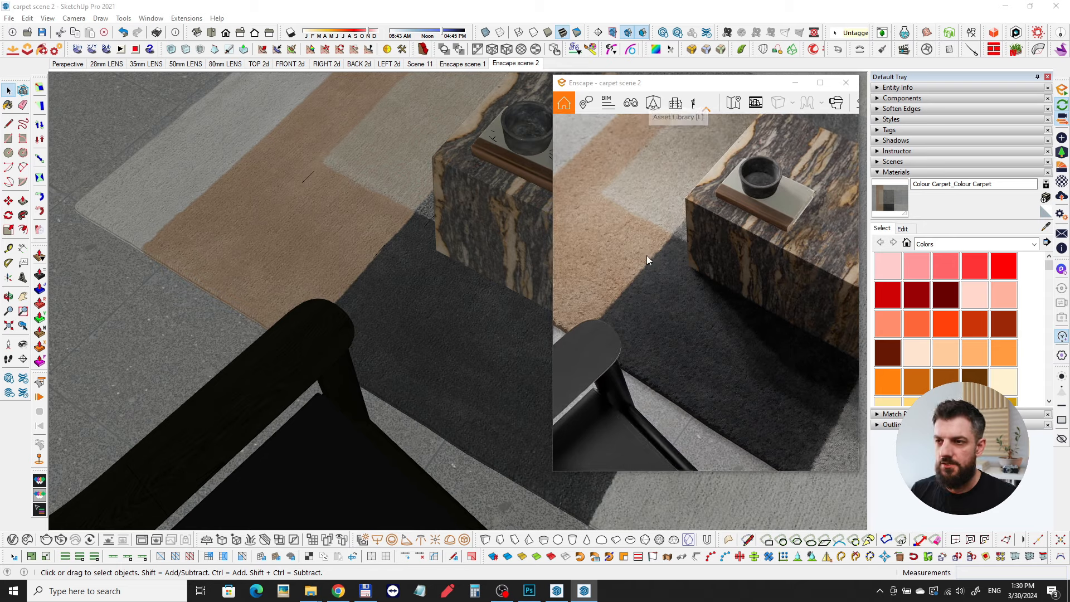
pyautogui.moveTo(679, 322); pyautogui.dragTo(731, 322, button='right')
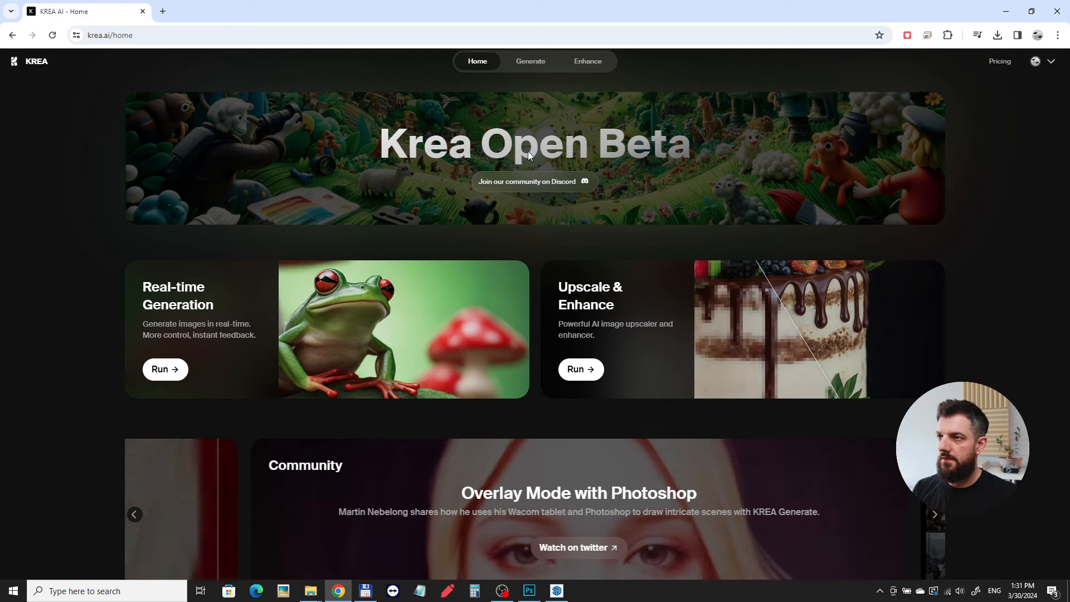
# - Switch to Krea AI, open the Upscale & Enhance tool and load the carpet scene image from the gallery
pyautogui.scroll(-6, 553, 242)
pyautogui.scroll(6, 574, 229)
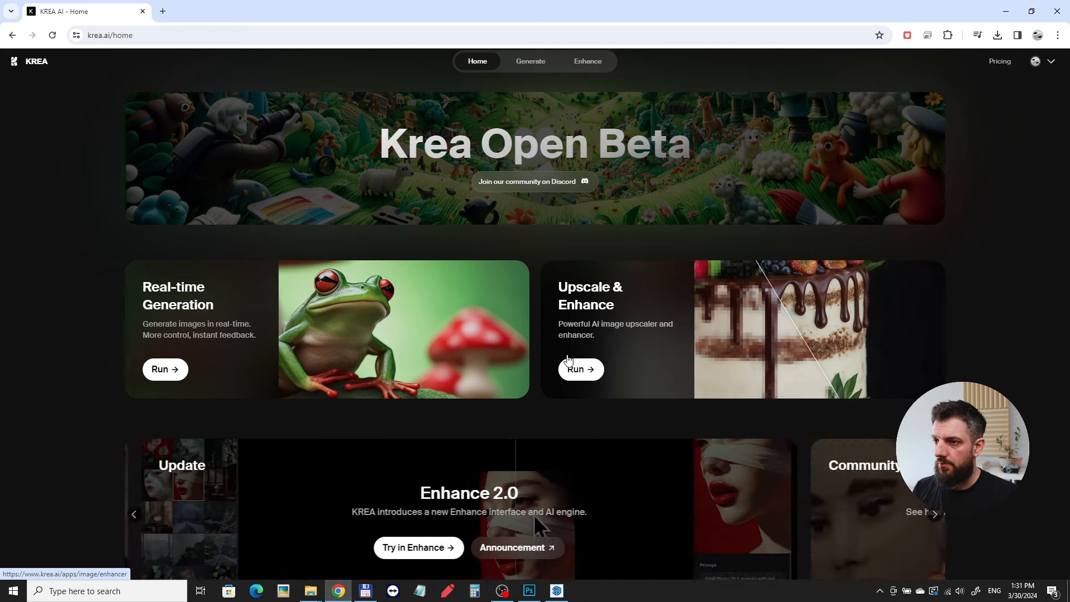
pyautogui.click(575, 371)
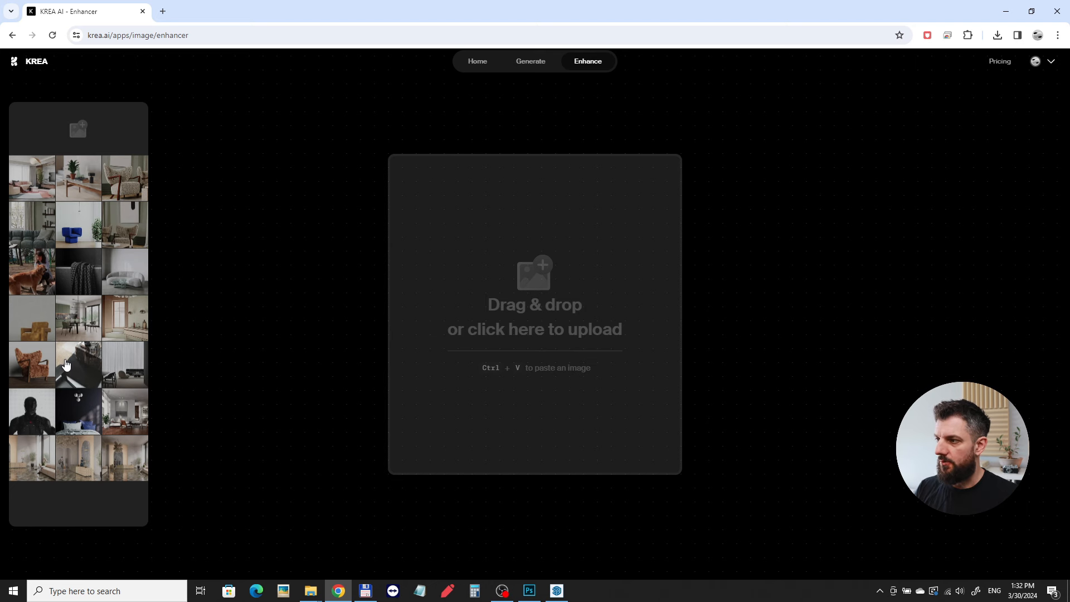
pyautogui.click(72, 364)
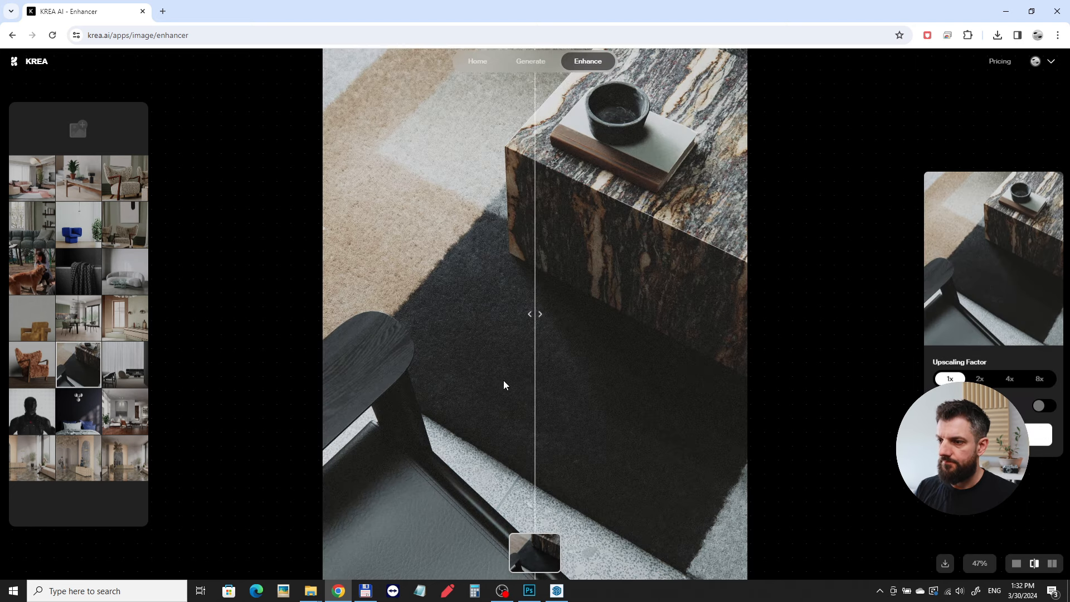
# - Move the comparison divider off the original image and review the prompt, AI Strength and Resemblance settings before hiding them again
pyautogui.moveTo(534, 279); pyautogui.dragTo(773, 304)
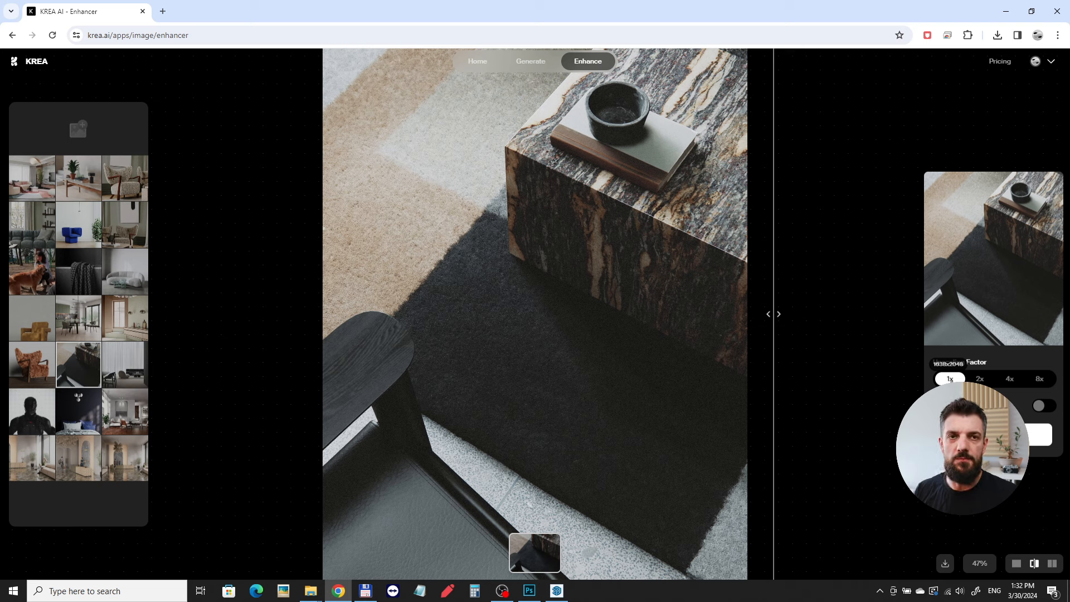
pyautogui.click(1051, 406)
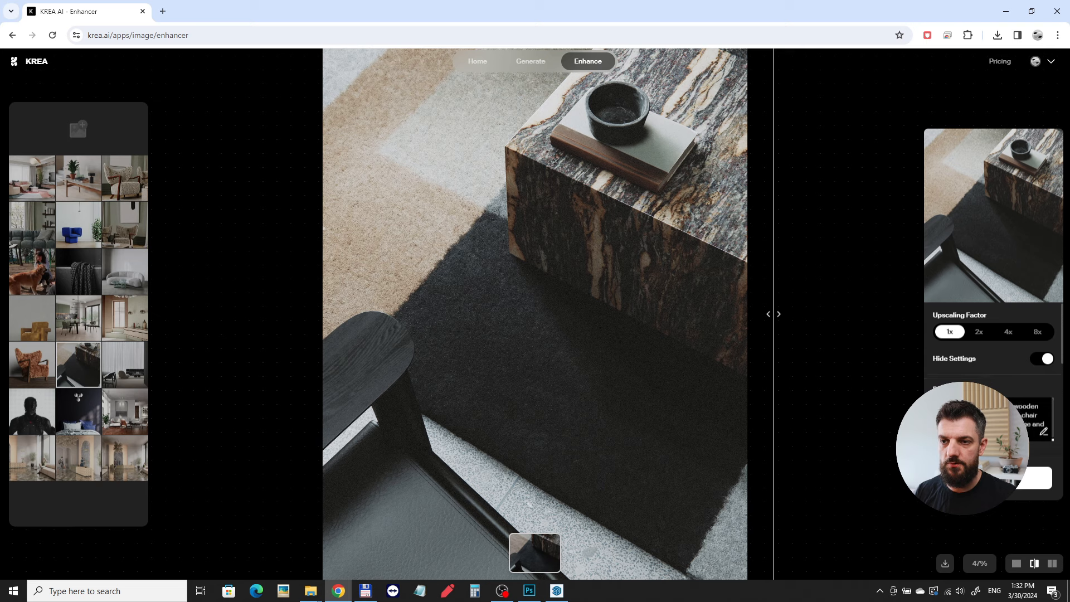
pyautogui.scroll(-4, 942, 381)
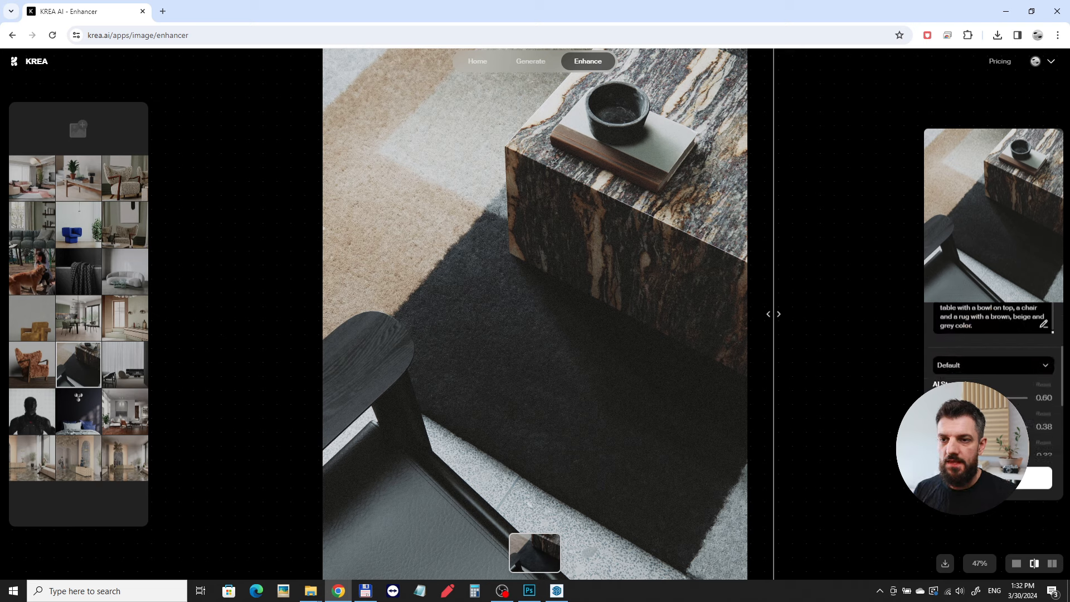
pyautogui.scroll(-1, 934, 367)
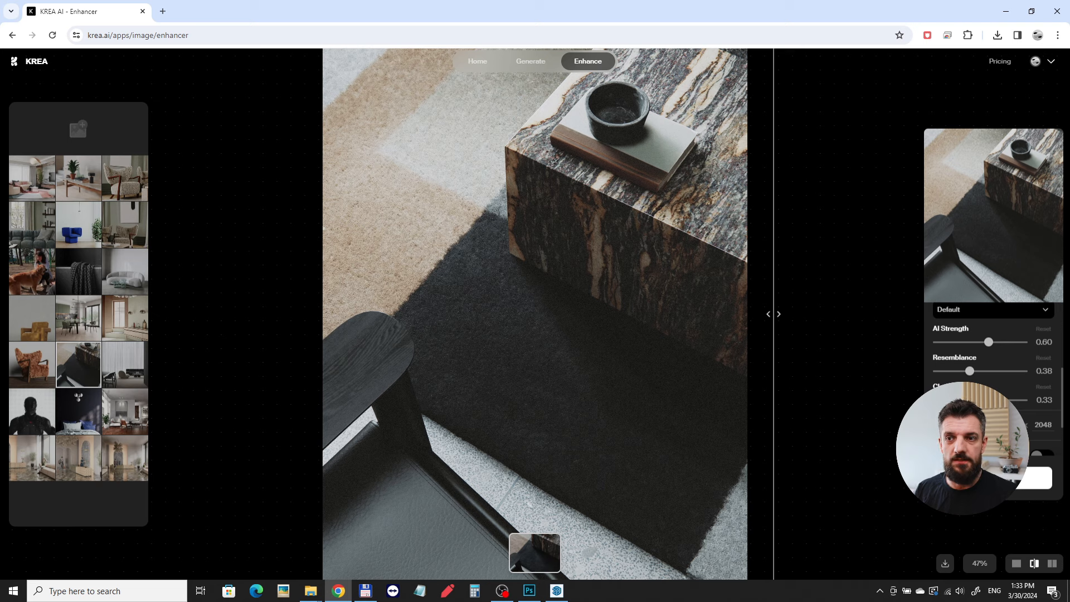
pyautogui.scroll(2, 993, 362)
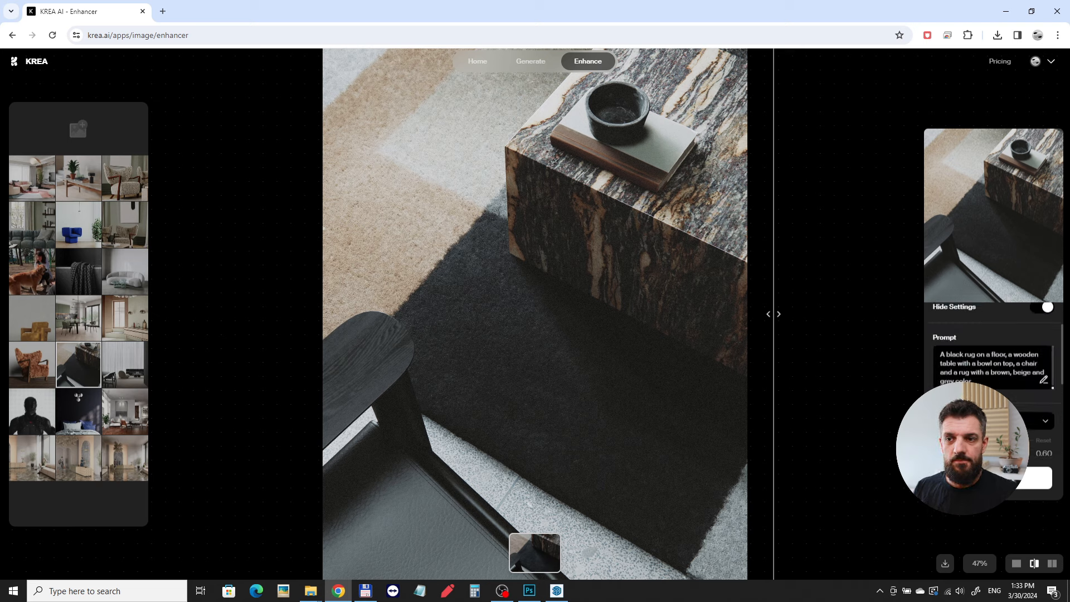
pyautogui.scroll(1, 994, 362)
pyautogui.click(1032, 367)
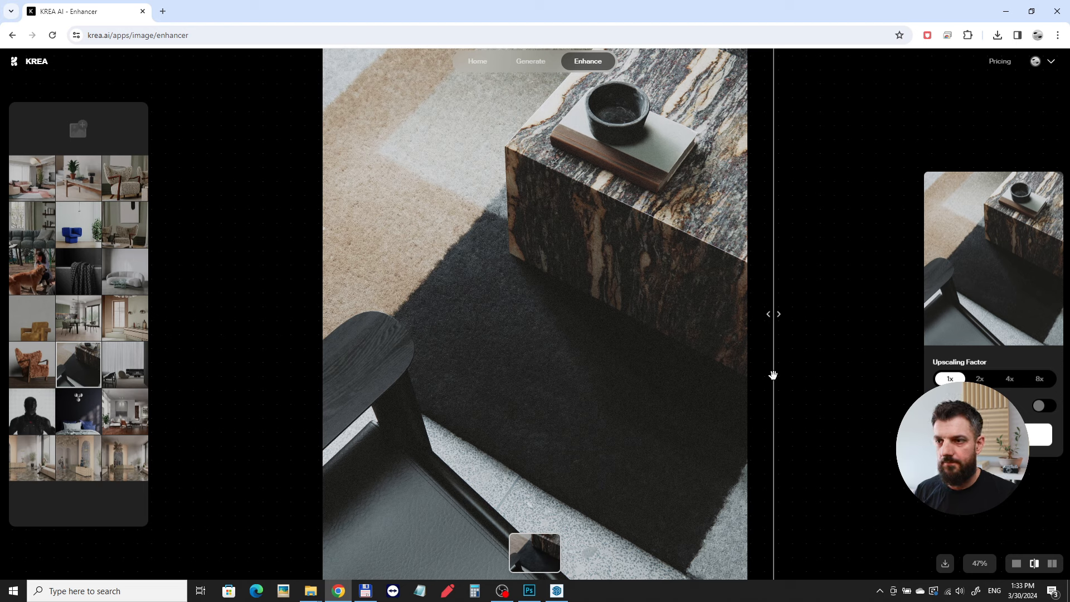
# - Compare the original and enhanced versions of the dark rug and marble table with the before/after divider
pyautogui.moveTo(775, 376); pyautogui.dragTo(575, 401)
pyautogui.scroll(10, 550, 336)
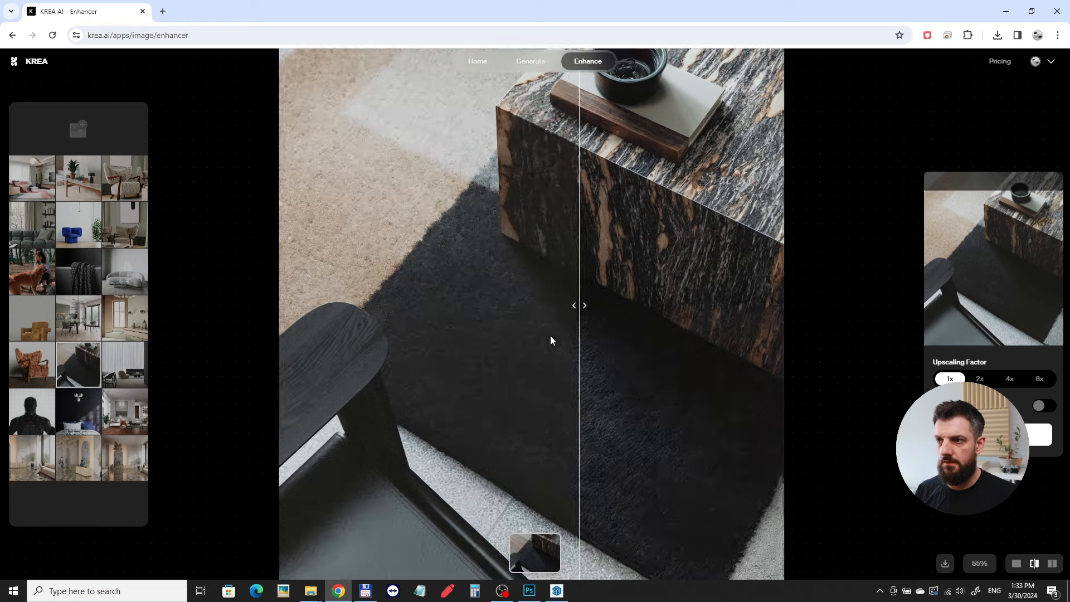
pyautogui.moveTo(595, 370); pyautogui.dragTo(567, 386)
pyautogui.scroll(-8, 634, 343)
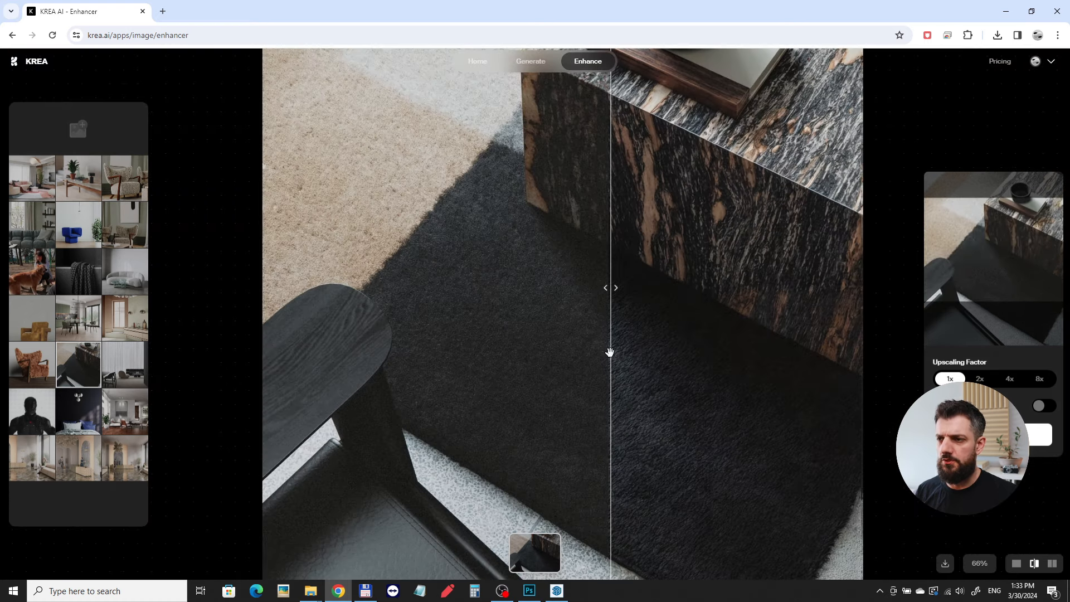
pyautogui.moveTo(609, 351); pyautogui.dragTo(353, 332)
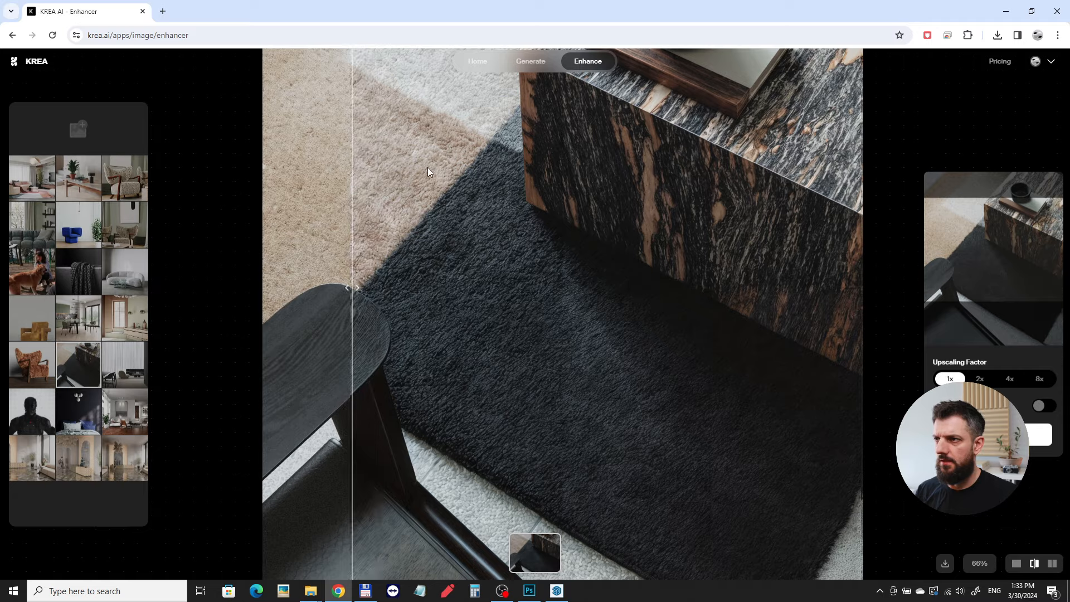
# - Compare the original and enhanced carpet fibres up close where the beige, white and dark areas meet
pyautogui.scroll(5, 420, 138)
pyautogui.moveTo(432, 166); pyautogui.dragTo(574, 292)
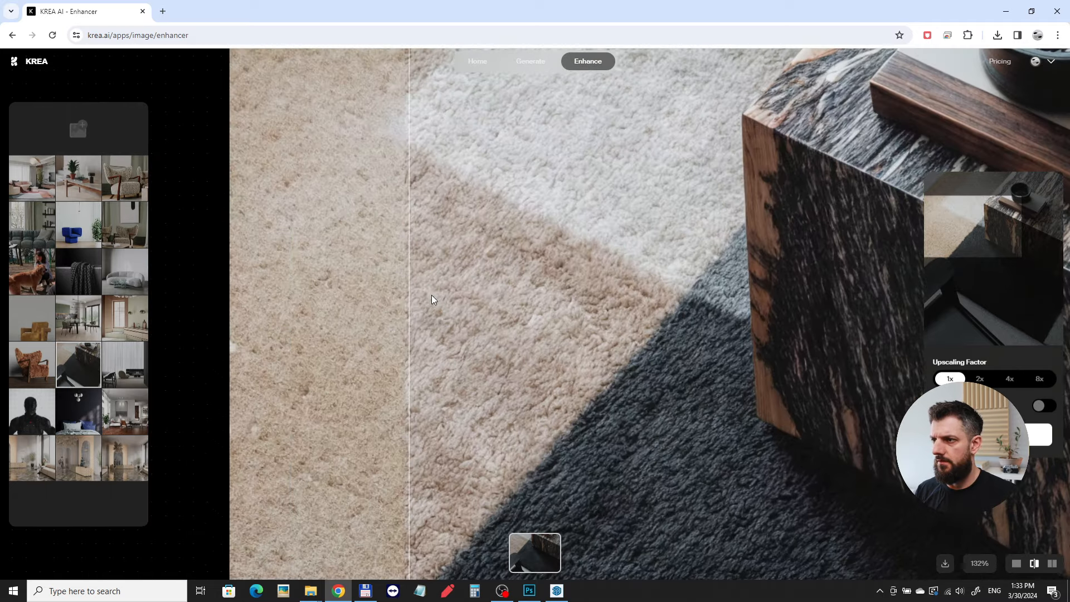
pyautogui.moveTo(411, 294); pyautogui.dragTo(523, 314)
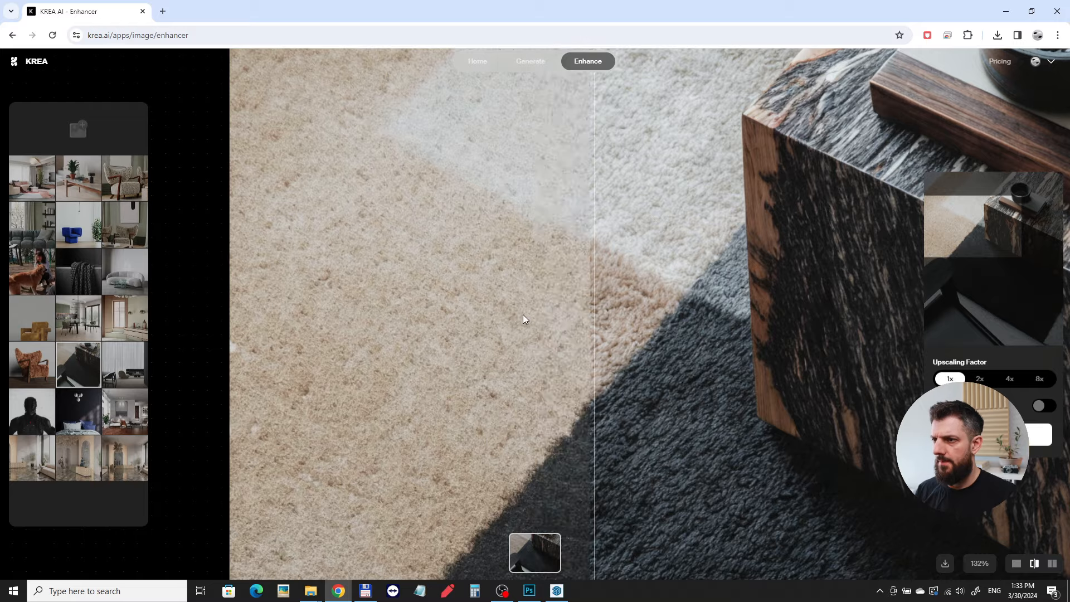
pyautogui.scroll(4, 568, 307)
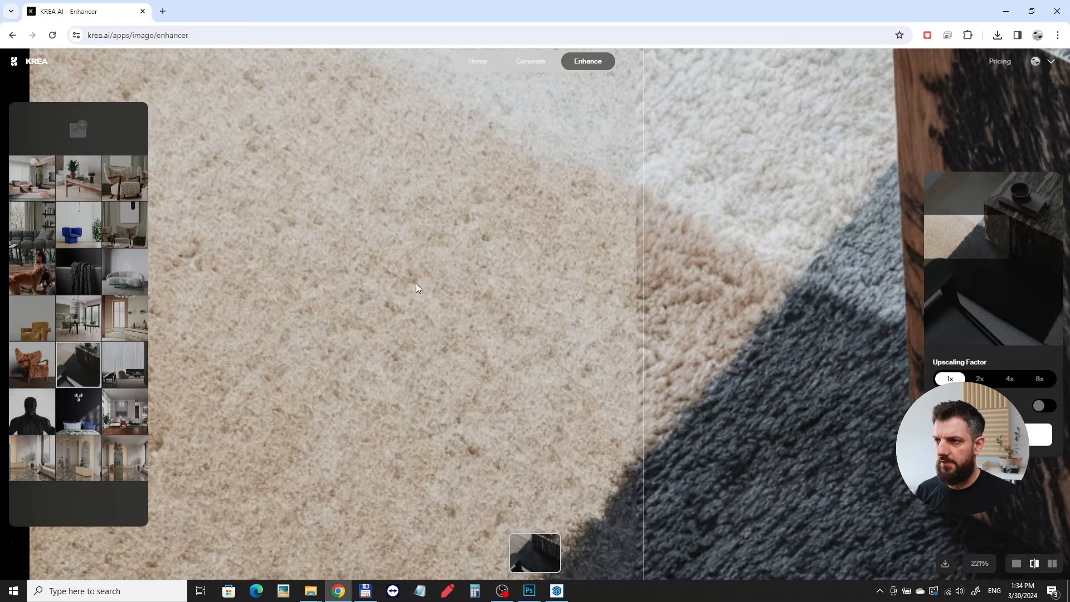
pyautogui.scroll(-4, 658, 307)
pyautogui.moveTo(651, 307); pyautogui.dragTo(816, 373)
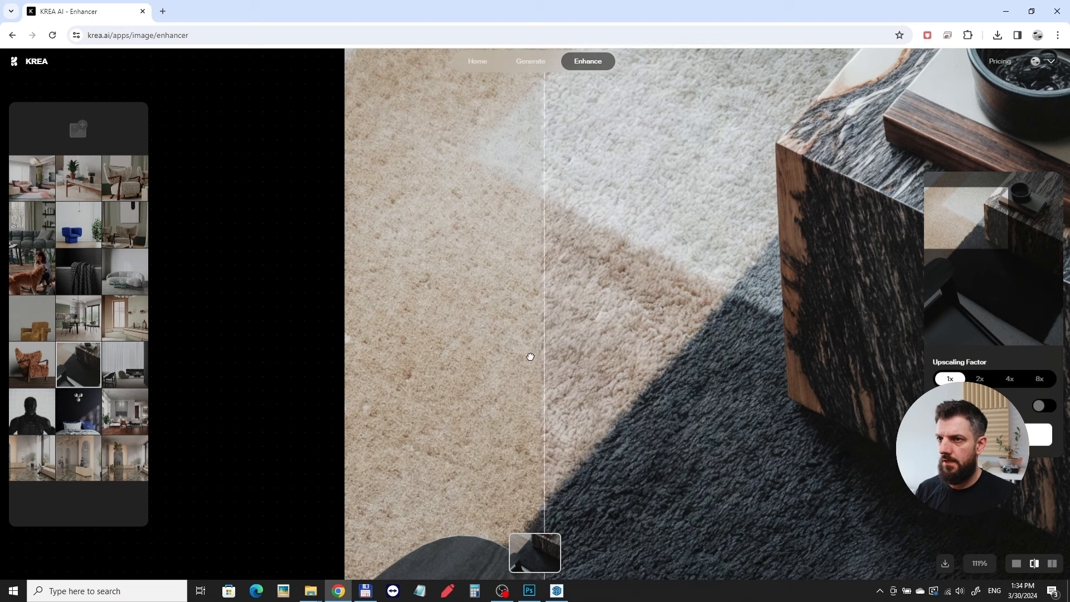
# - Compare the original and enhanced bowl, book and marble tabletop up close using the before/after divider
pyautogui.scroll(-5, 594, 345)
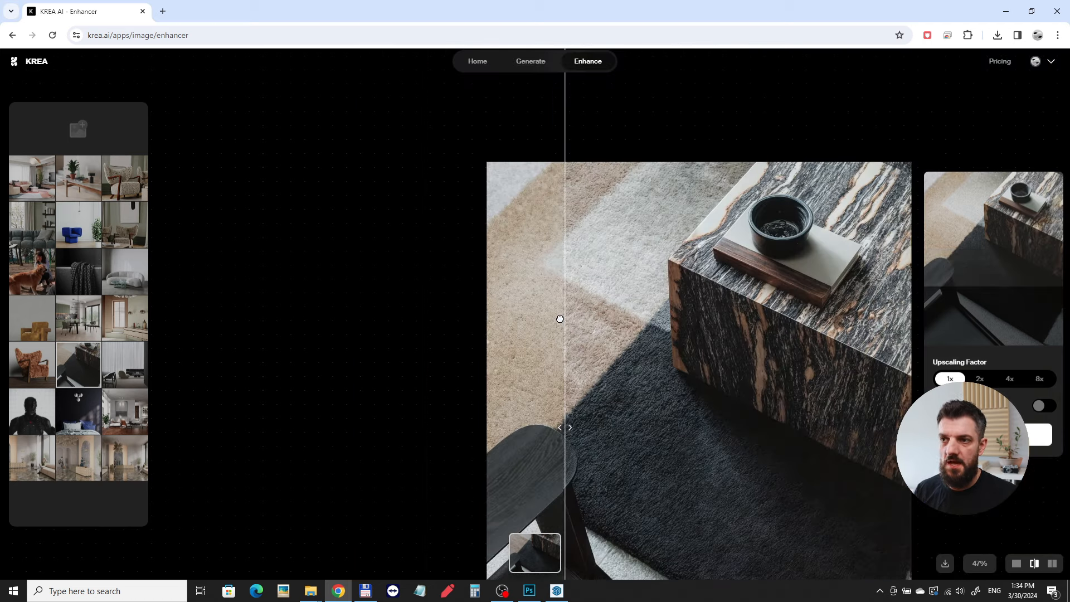
pyautogui.moveTo(560, 318); pyautogui.dragTo(815, 332)
pyautogui.scroll(5, 785, 234)
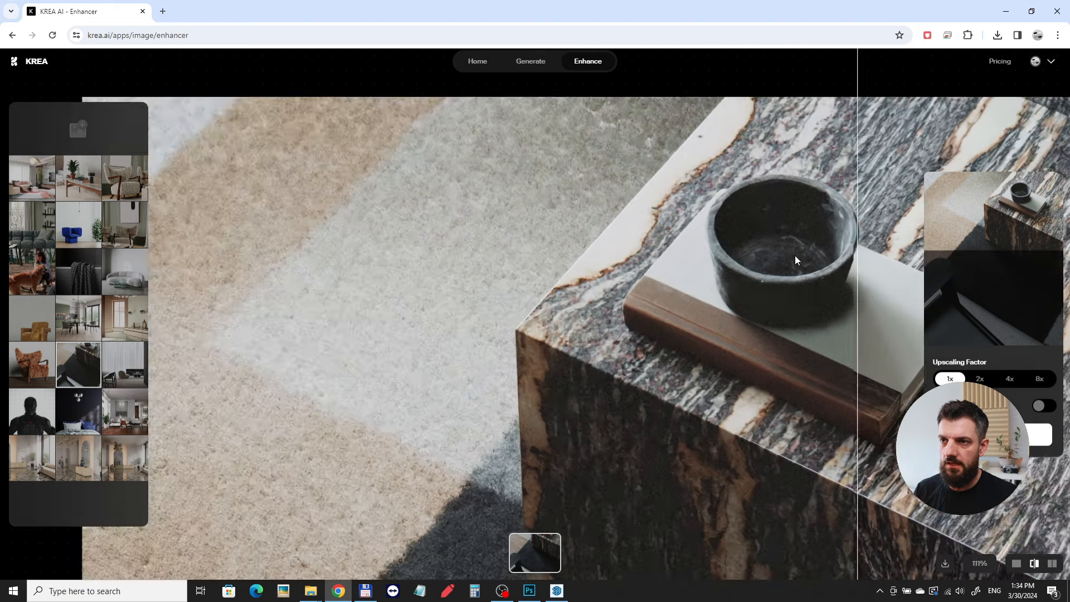
pyautogui.scroll(2, 820, 200)
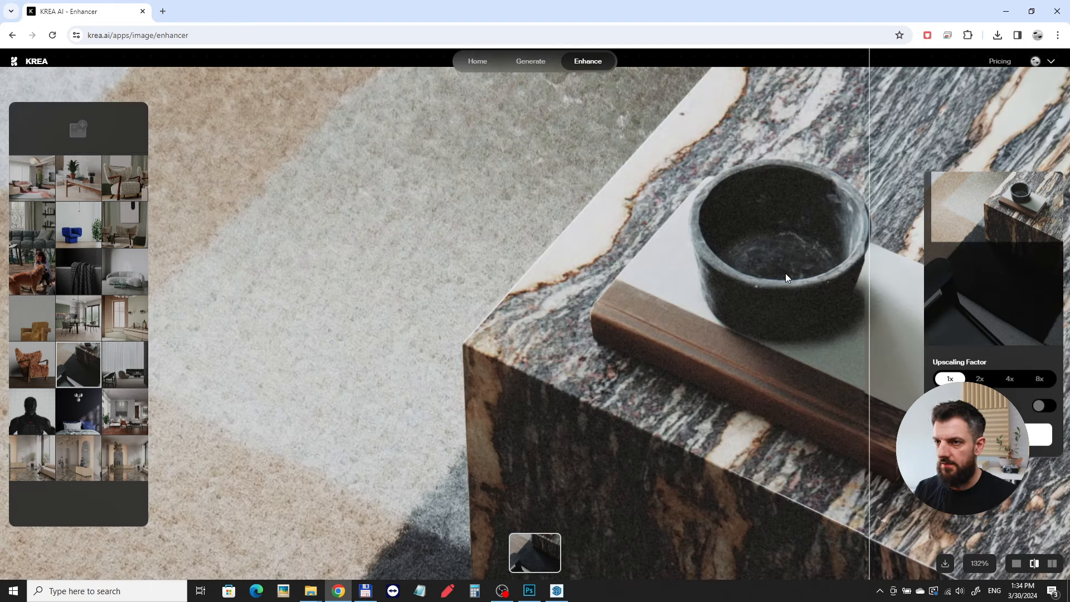
pyautogui.moveTo(870, 323); pyautogui.dragTo(798, 387)
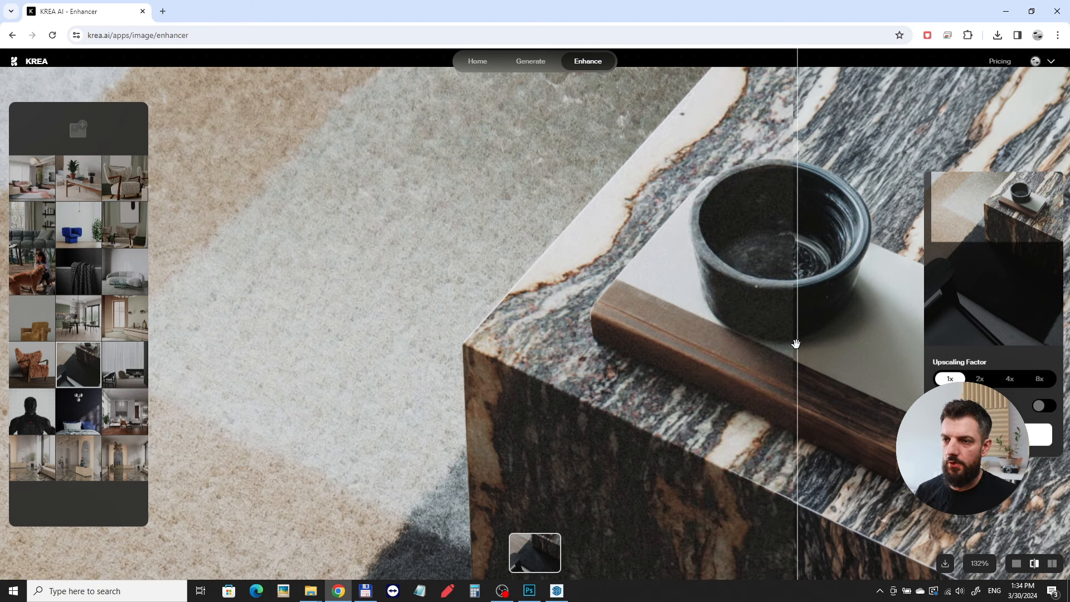
pyautogui.moveTo(796, 344); pyautogui.dragTo(493, 312)
# - Reveal the enhanced version across the whole image and examine the full composition
pyautogui.scroll(-5, 730, 253)
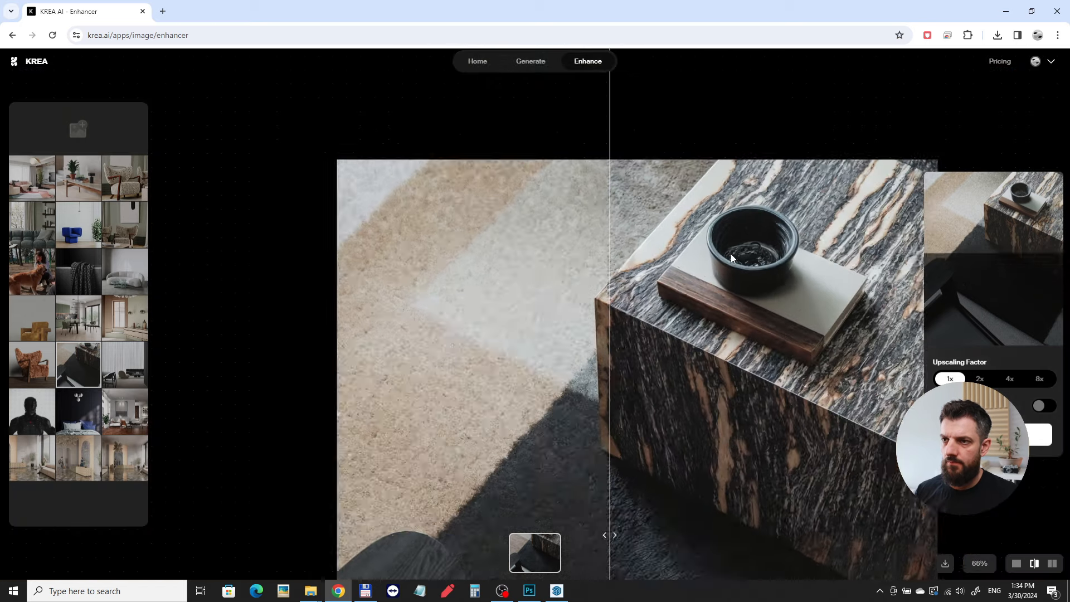
pyautogui.scroll(-3, 731, 256)
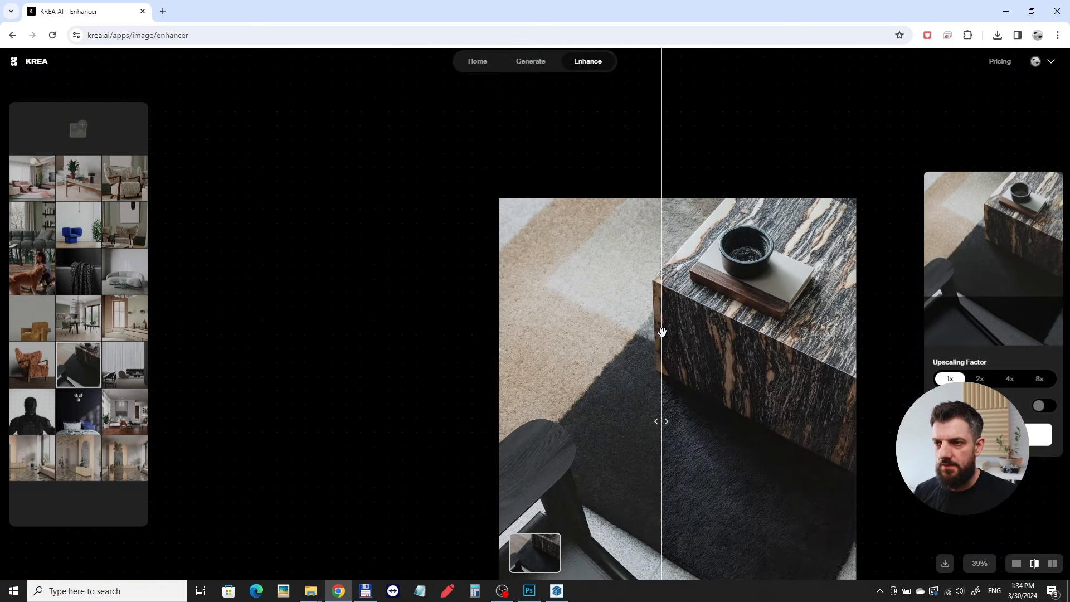
pyautogui.moveTo(662, 332); pyautogui.dragTo(480, 339)
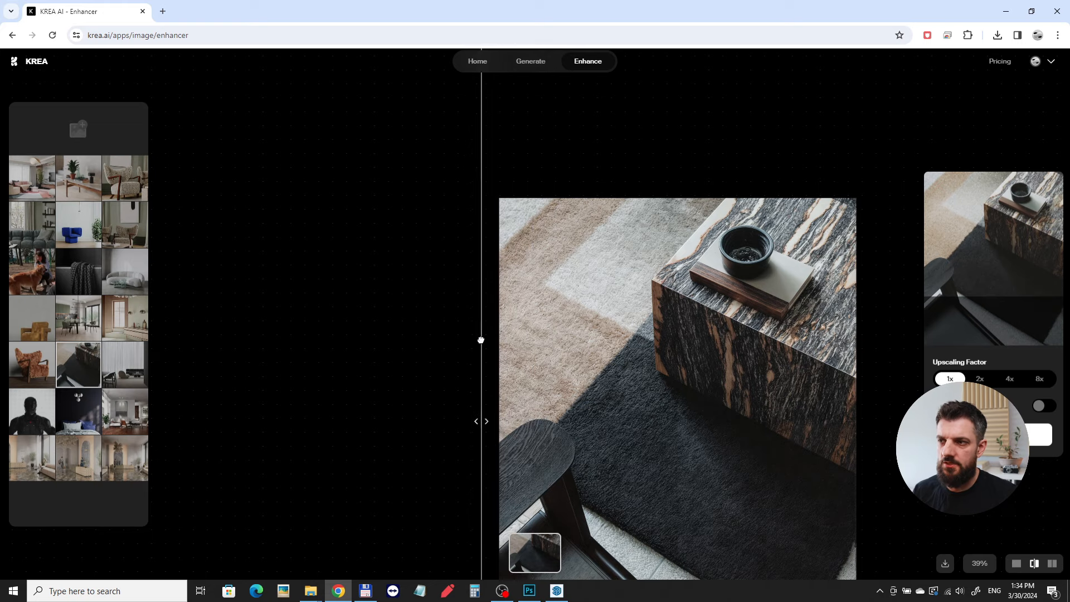
pyautogui.scroll(4, 643, 393)
pyautogui.moveTo(643, 393); pyautogui.dragTo(466, 318)
pyautogui.scroll(-2, 554, 325)
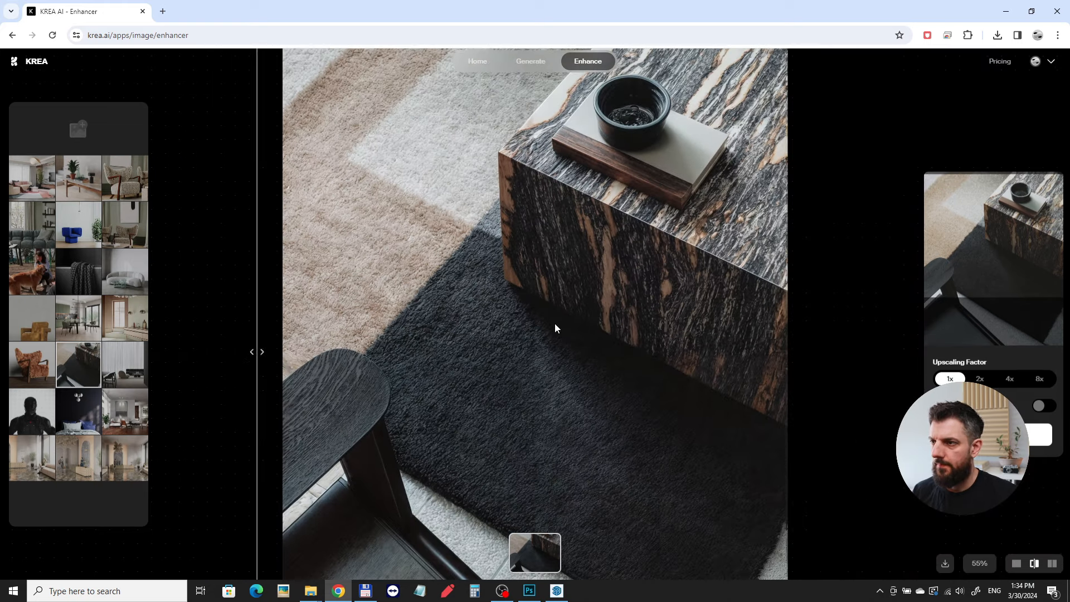
pyautogui.moveTo(555, 327); pyautogui.dragTo(597, 337)
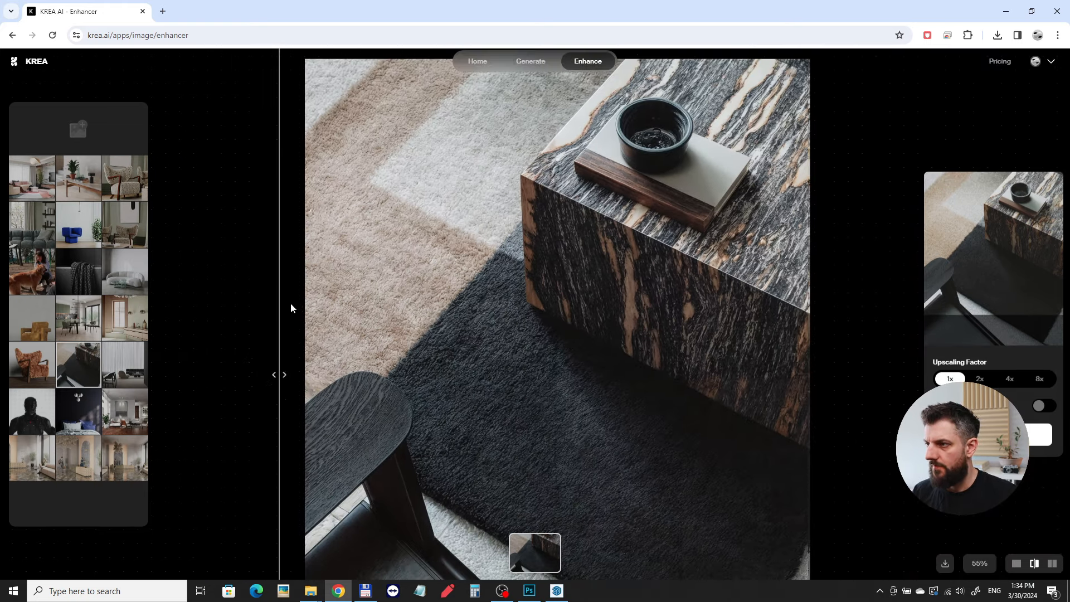
pyautogui.moveTo(291, 308)
pyautogui.mouseDown()
pyautogui.moveTo(659, 325)
pyautogui.moveTo(280, 310)
pyautogui.mouseUp()
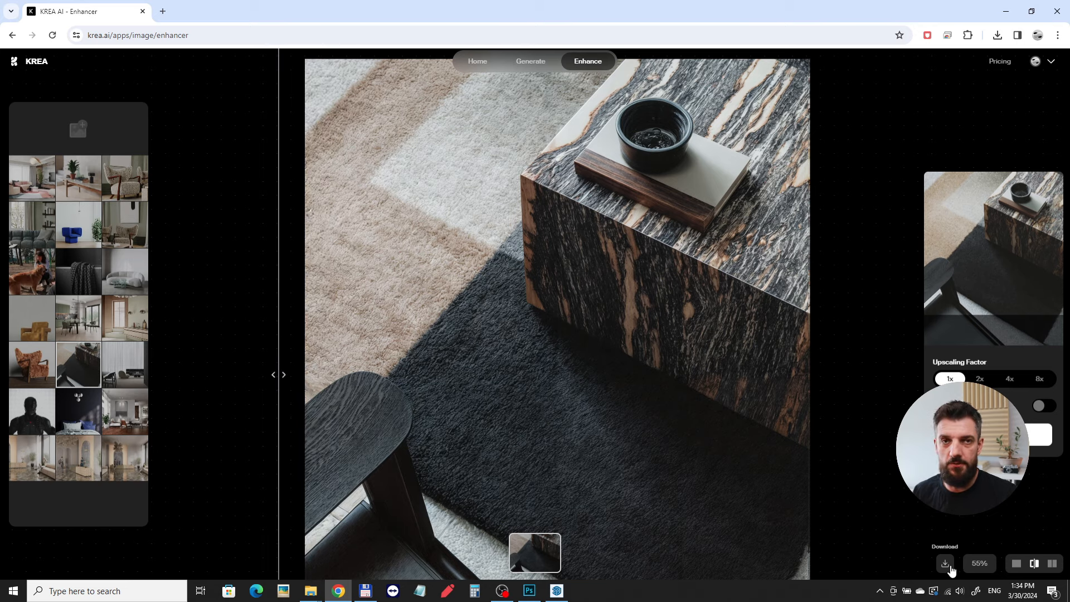
pyautogui.scroll(-3, 696, 429)
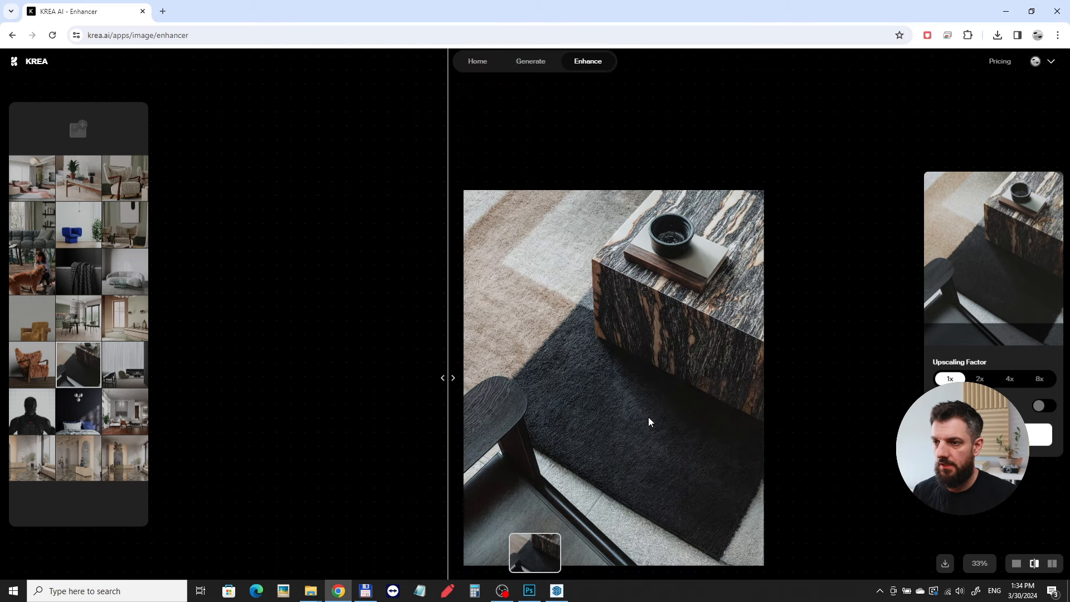
# - Switch to Photoshop and repeatedly toggle the enhanced-image layer to compare it with the Background render, leaving the layer visible
pyautogui.click(531, 595)
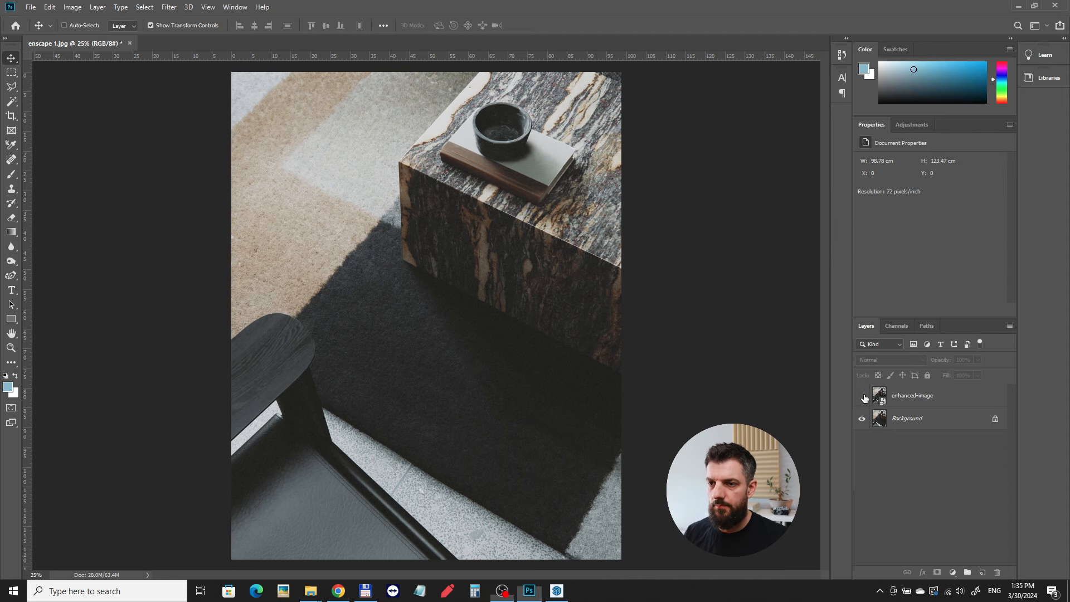
pyautogui.click(861, 397)
pyautogui.click(861, 397)
pyautogui.click(861, 397)
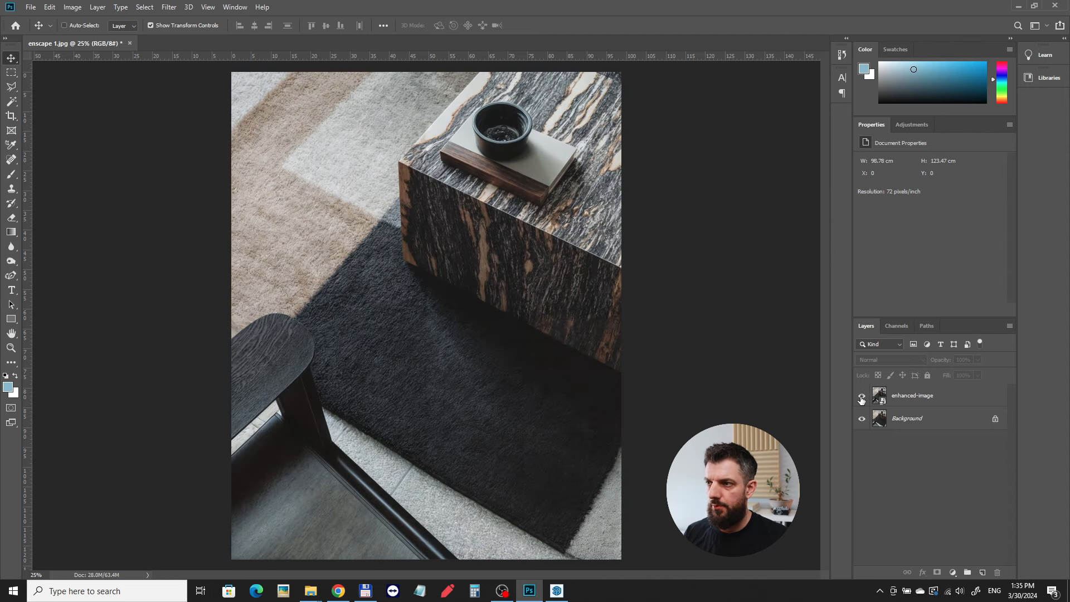
pyautogui.click(861, 397)
pyautogui.click(861, 397)
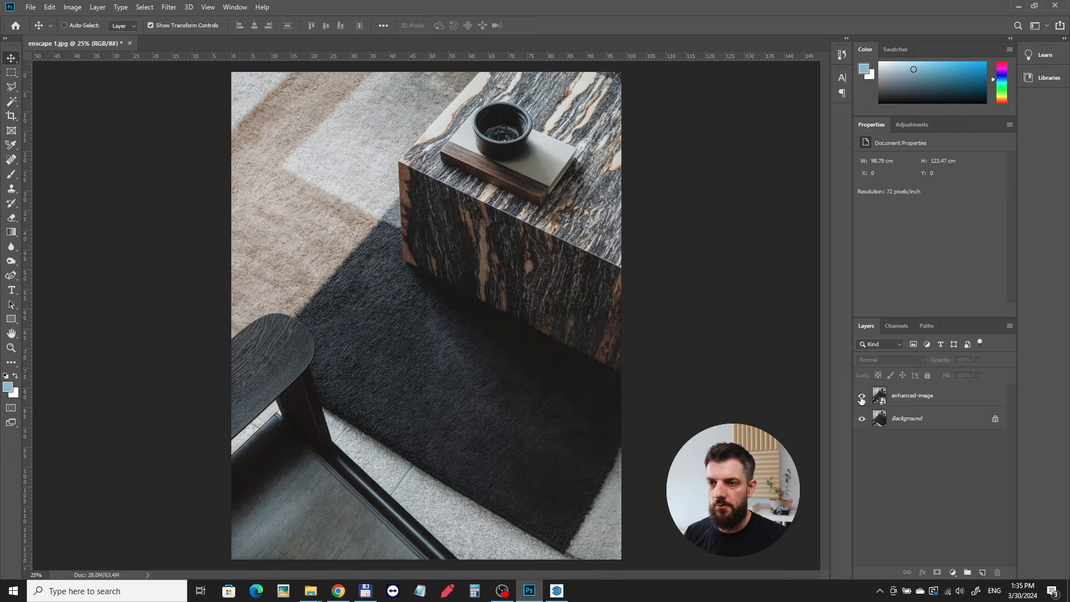
pyautogui.click(861, 397)
pyautogui.click(861, 397)
pyautogui.click(861, 397)
pyautogui.click(861, 397)
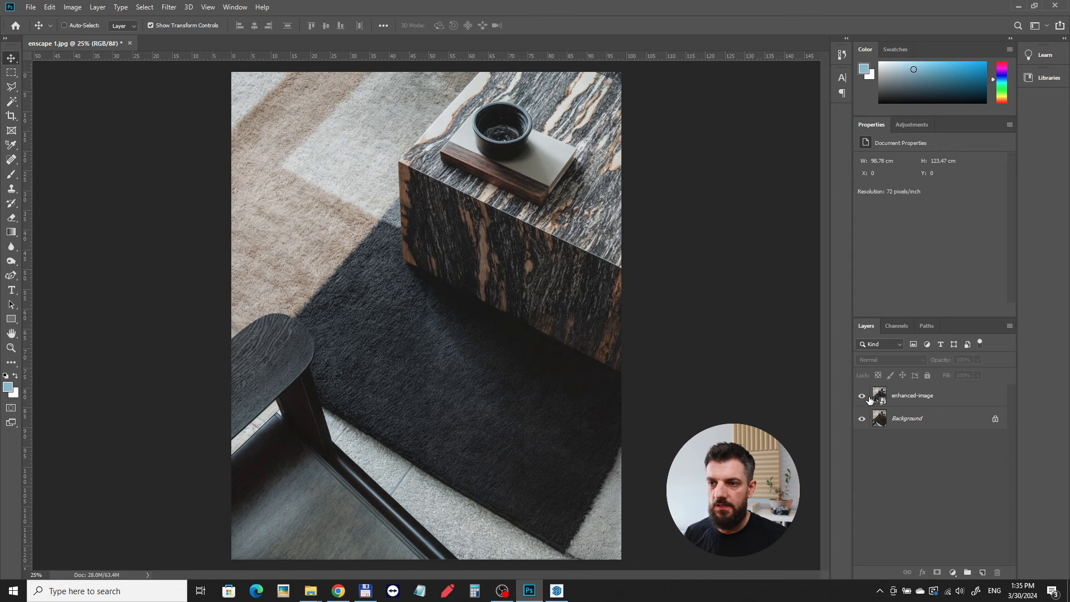
pyautogui.click(862, 398)
pyautogui.click(862, 398)
pyautogui.click(862, 398)
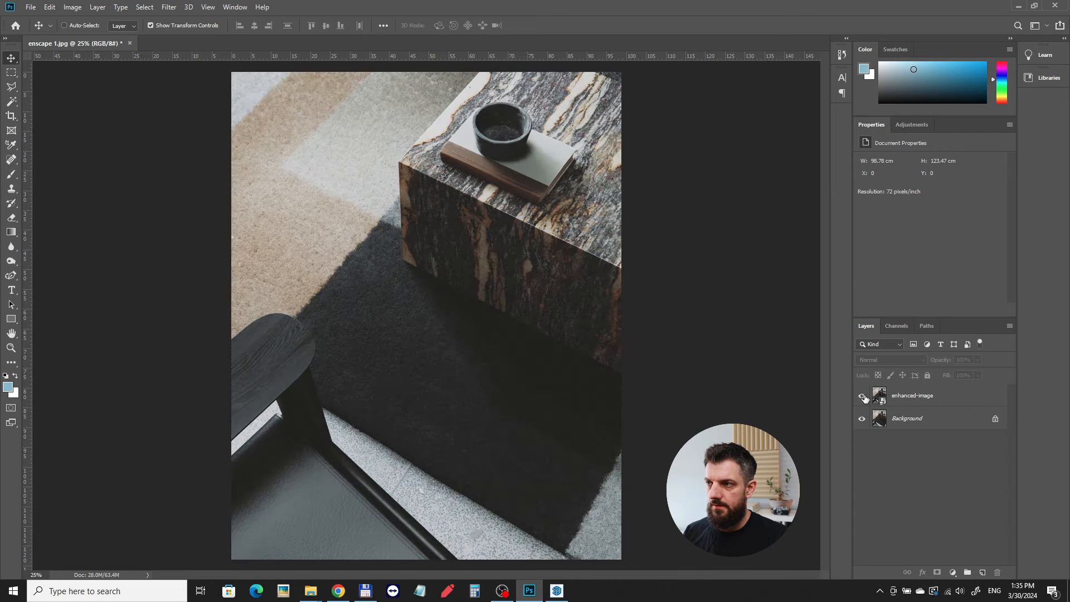
pyautogui.click(862, 398)
pyautogui.click(864, 397)
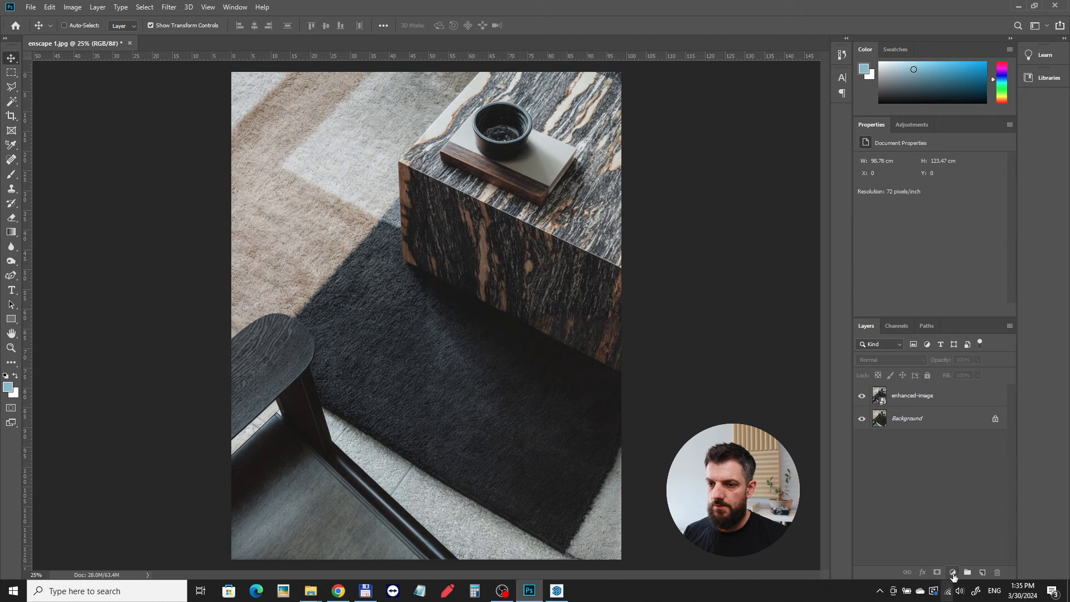
# - Rasterize the enhanced-image layer and add a white layer mask to it
pyautogui.click(899, 393)
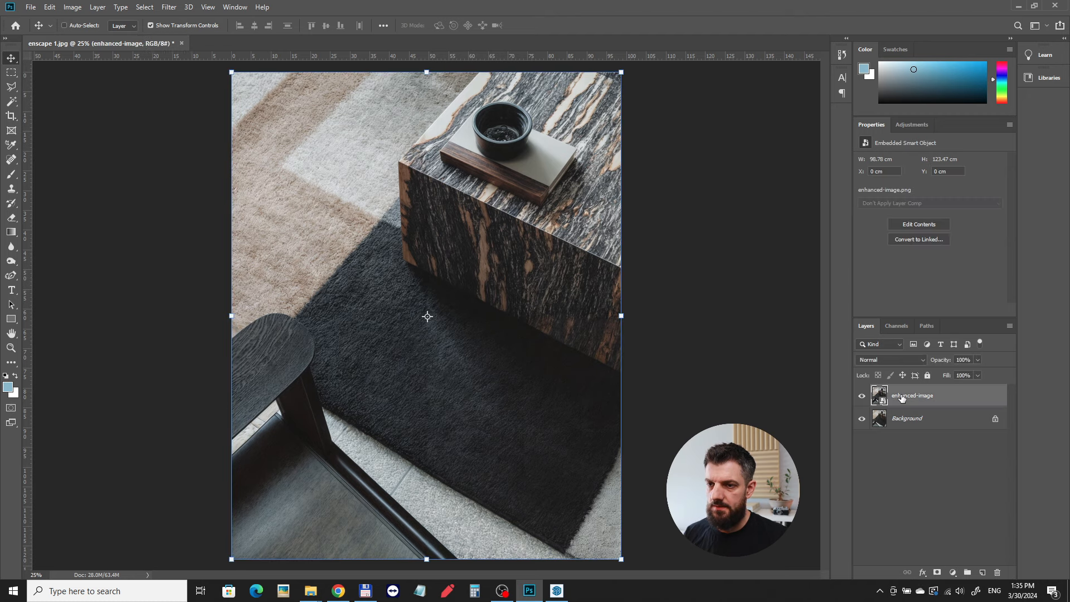
pyautogui.rightClick(904, 398)
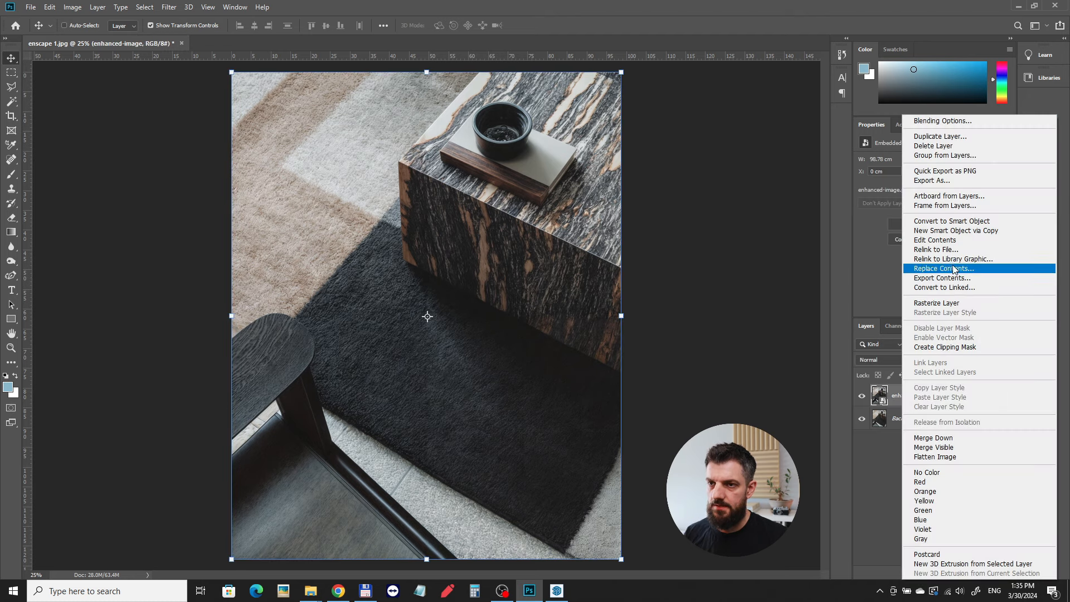
pyautogui.click(954, 306)
pyautogui.click(938, 573)
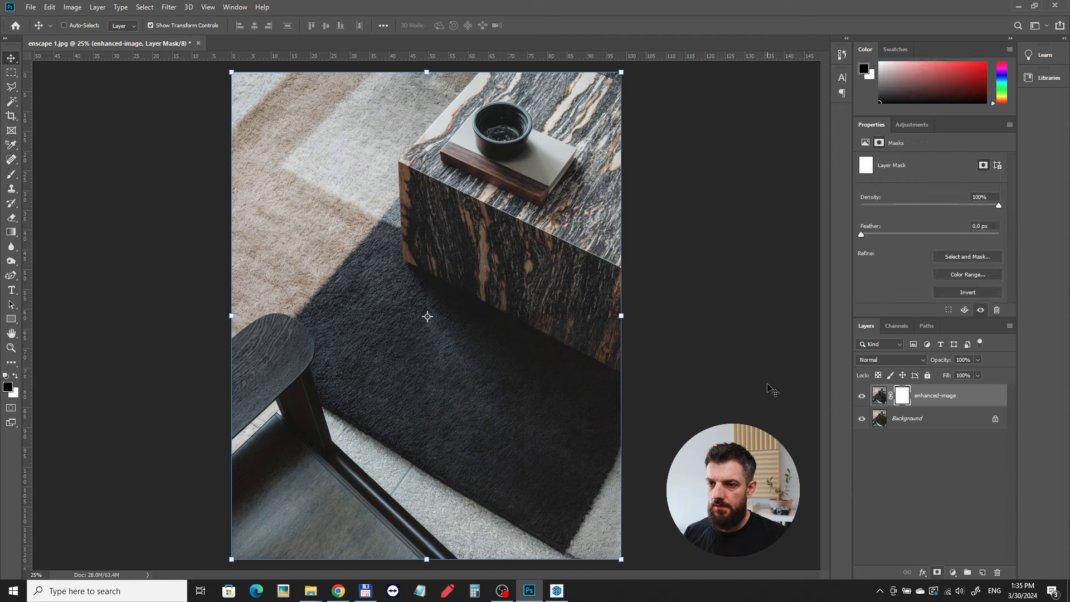
# - Paint black on the enhanced-image layer mask over the dark rug with an enlarged soft brush
pyautogui.click(16, 178)
pyautogui.keyDown('alt'); pyautogui.moveTo(486, 378); pyautogui.dragTo(526, 376, button='right'); pyautogui.keyUp('alt')
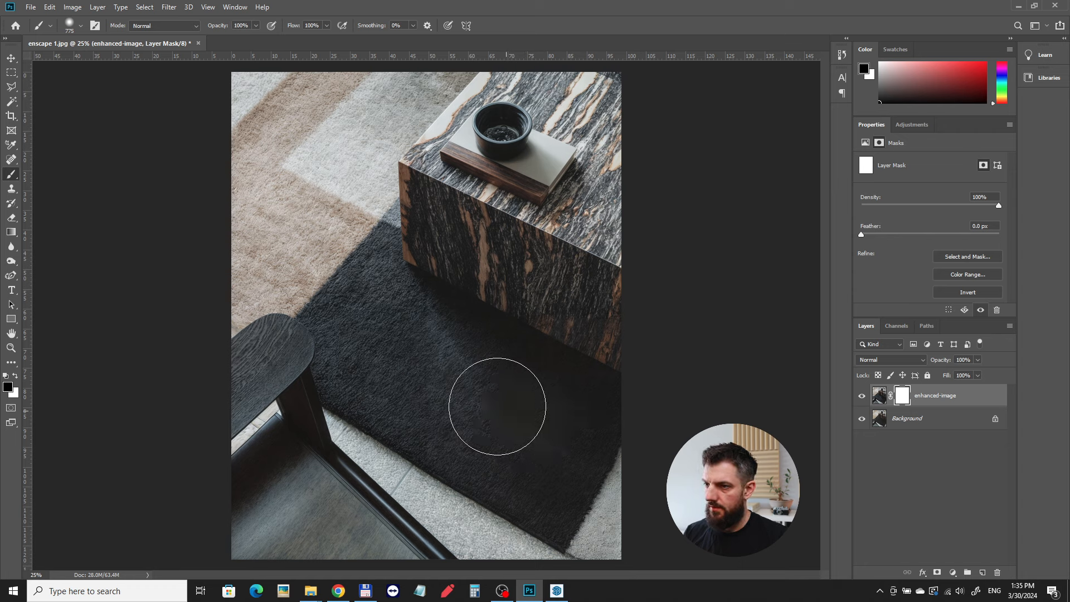
pyautogui.moveTo(497, 407)
pyautogui.mouseDown()
pyautogui.moveTo(440, 362)
pyautogui.moveTo(489, 396)
pyautogui.moveTo(430, 375)
pyautogui.moveTo(521, 418)
pyautogui.moveTo(528, 411)
pyautogui.moveTo(509, 382)
pyautogui.mouseUp()
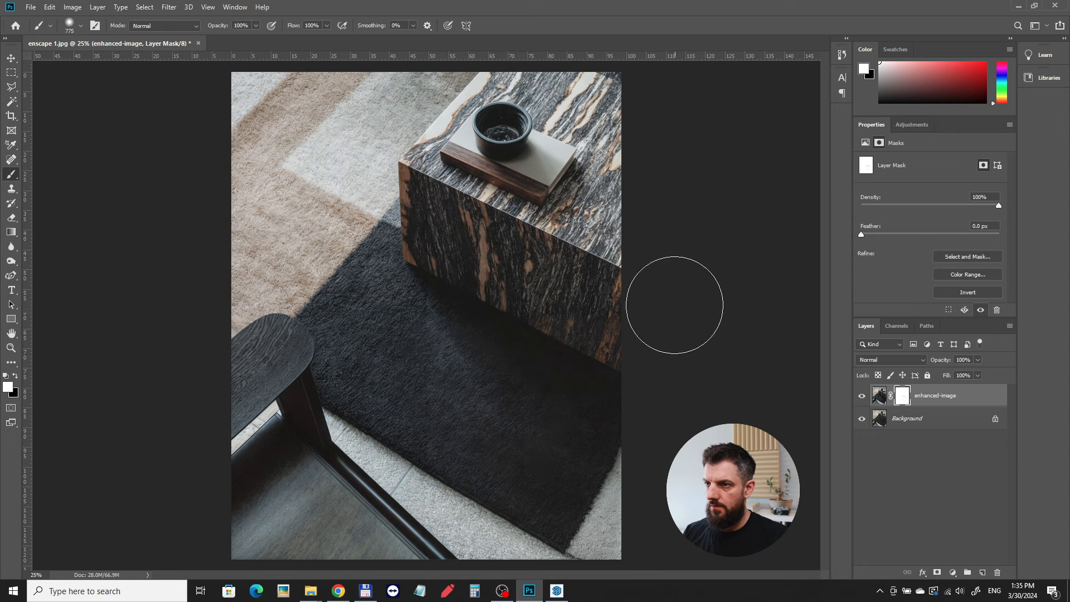
# - Paint black on the enhanced-image layer mask over the marble table, books and bowl
pyautogui.press('x')
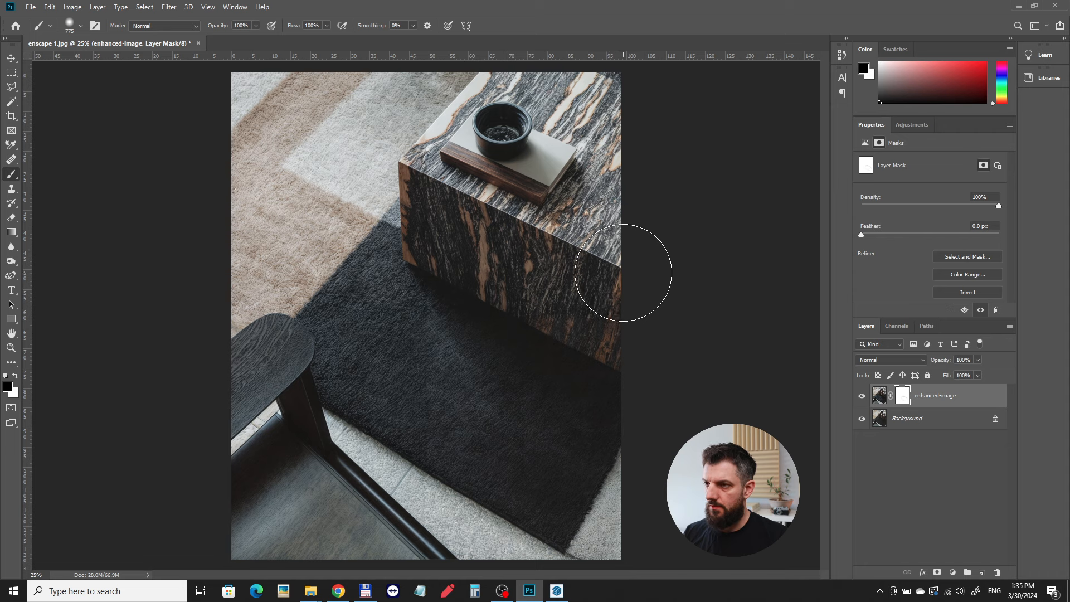
pyautogui.moveTo(623, 273)
pyautogui.mouseDown()
pyautogui.moveTo(563, 258)
pyautogui.moveTo(548, 167)
pyautogui.moveTo(516, 137)
pyautogui.mouseUp()
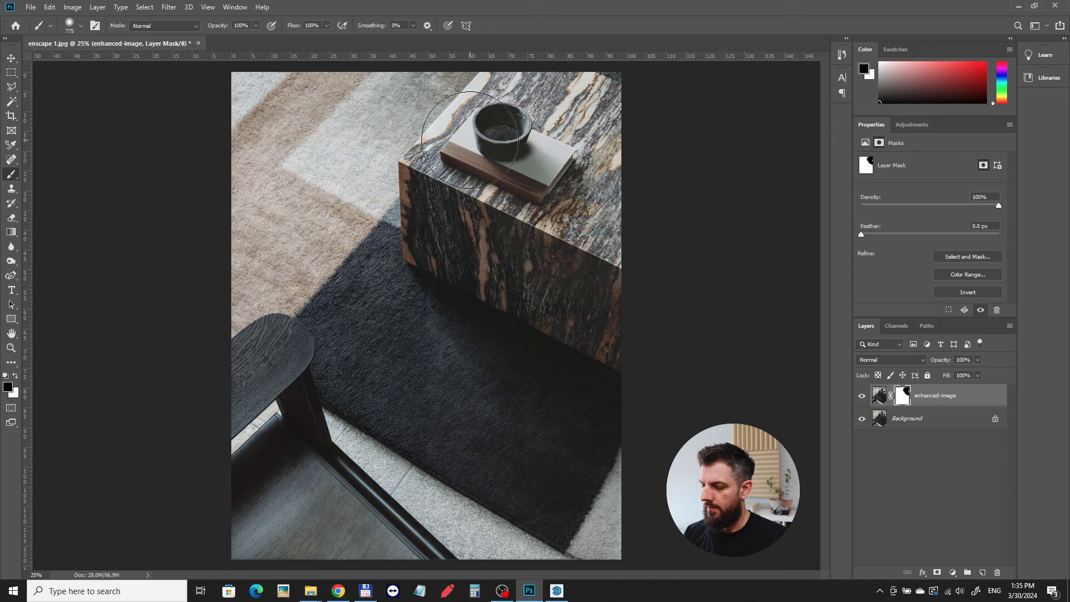
pyautogui.keyDown('alt'); pyautogui.scroll(7, 472, 134); pyautogui.keyUp('alt')
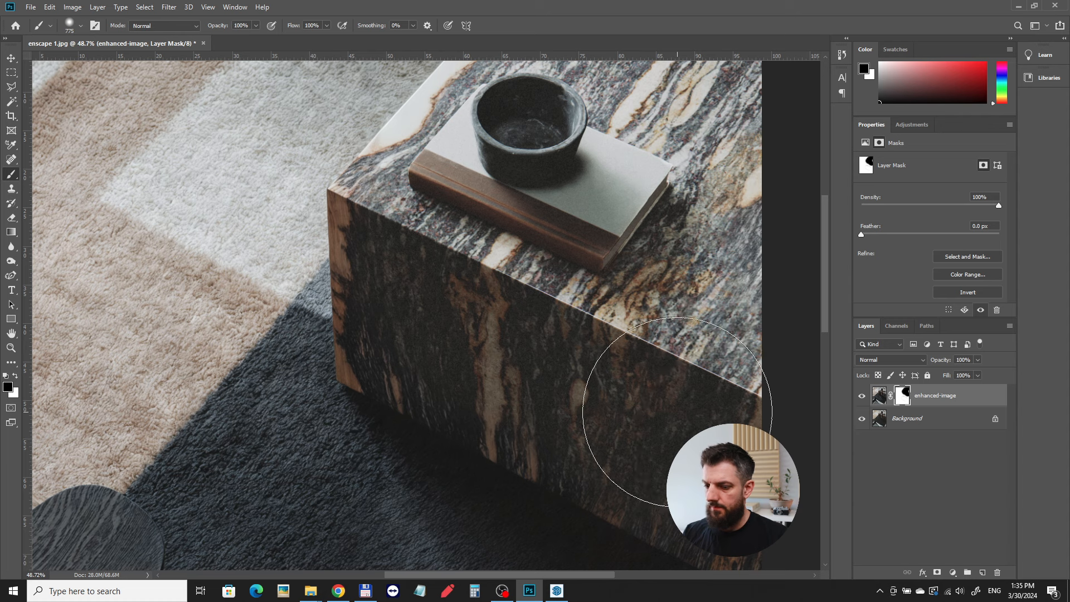
# - Reduce the brush size to 175 and paint black on the mask over the chair's wooden armrest
pyautogui.press('[')
pyautogui.press('[')
pyautogui.press('[')
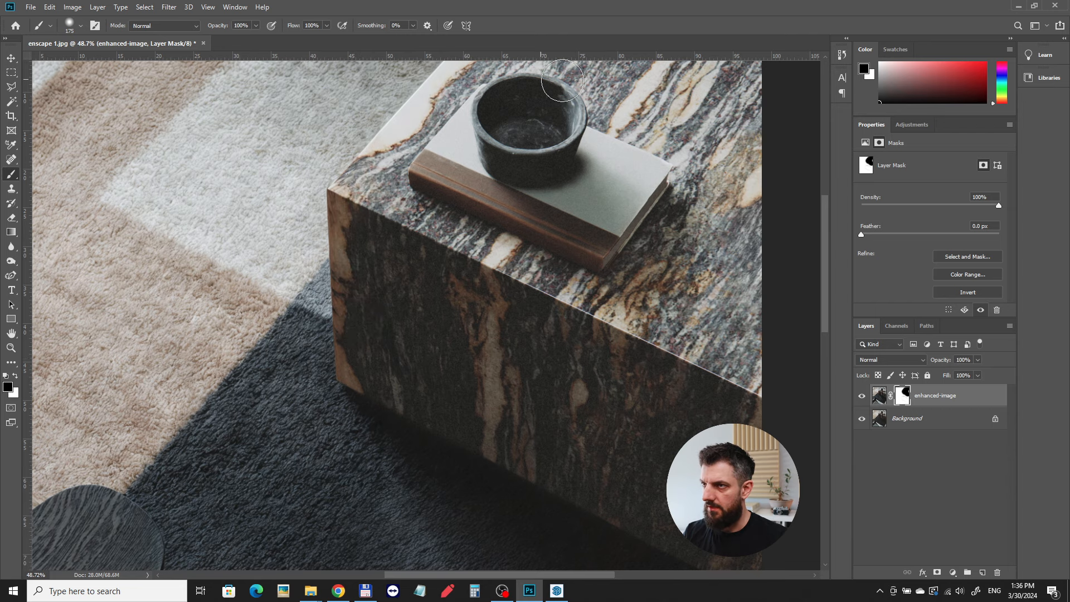
pyautogui.scroll(-5, 612, 218)
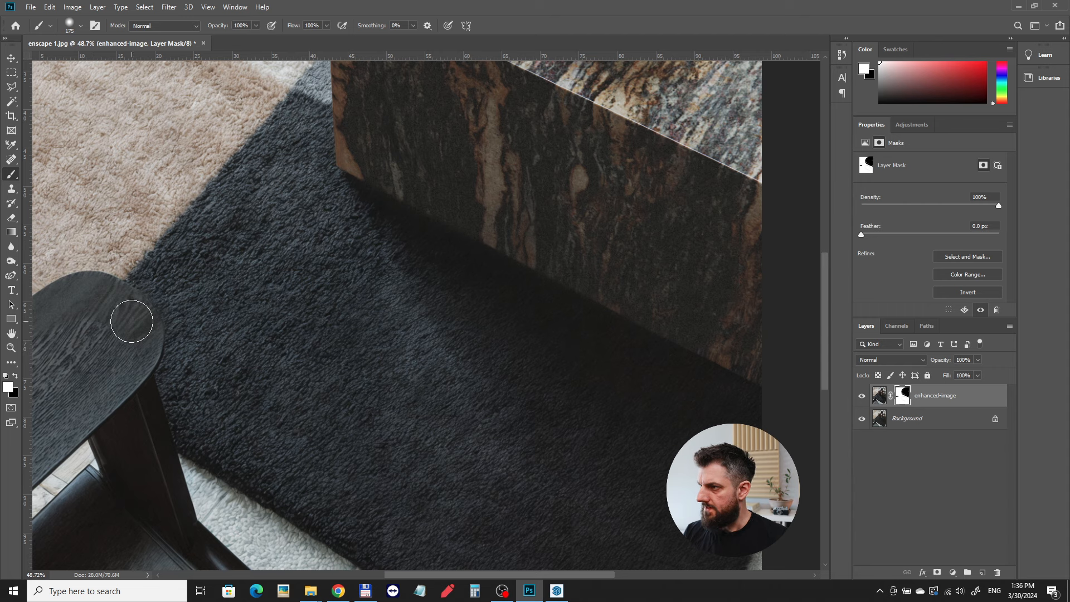
pyautogui.moveTo(104, 388)
pyautogui.mouseDown()
pyautogui.moveTo(81, 325)
pyautogui.moveTo(50, 373)
pyautogui.moveTo(69, 439)
pyautogui.moveTo(44, 466)
pyautogui.mouseUp()
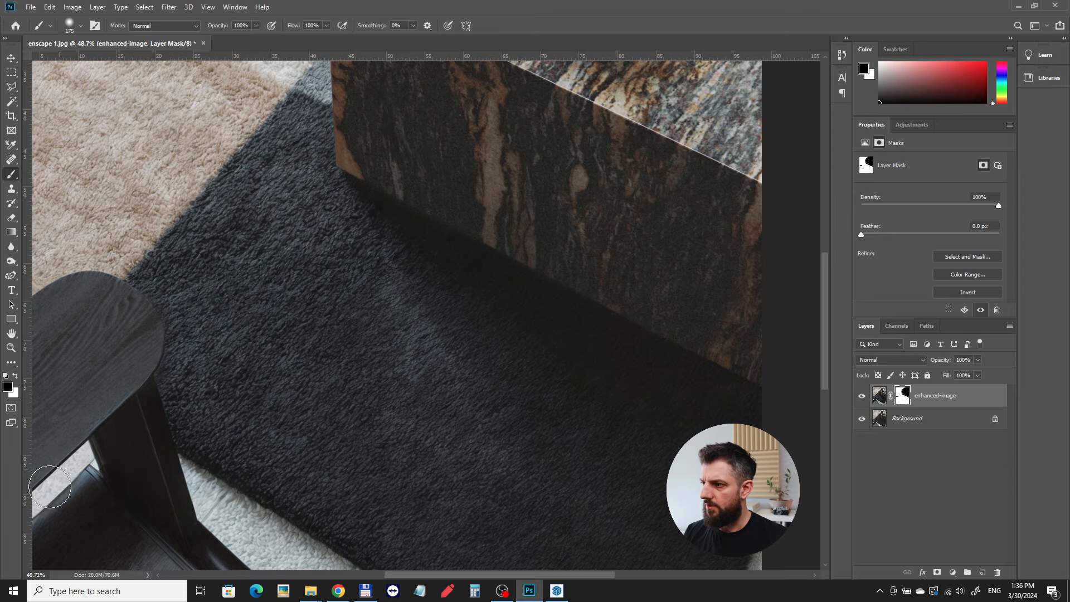
pyautogui.keyDown('alt'); pyautogui.scroll(-5, 172, 383); pyautogui.keyUp('alt')
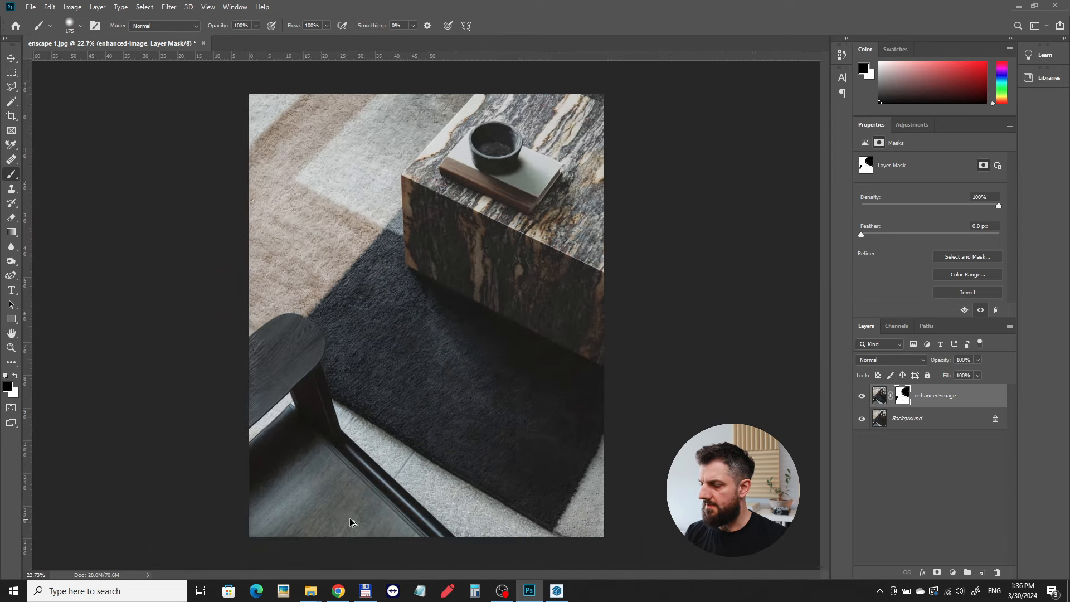
# - Enlarge the brush to 600 and paint black on the mask over the leather chair seat, its frame and the adjacent floor strip
pyautogui.keyDown('alt'); pyautogui.scroll(1, 350, 522); pyautogui.keyUp('alt')
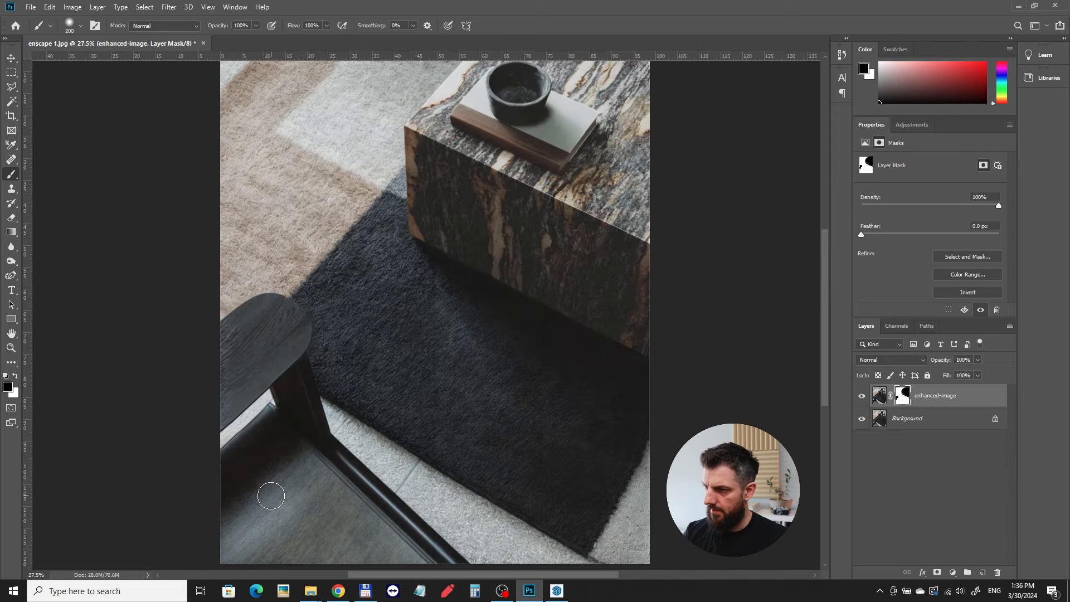
pyautogui.press('[')
pyautogui.press('[')
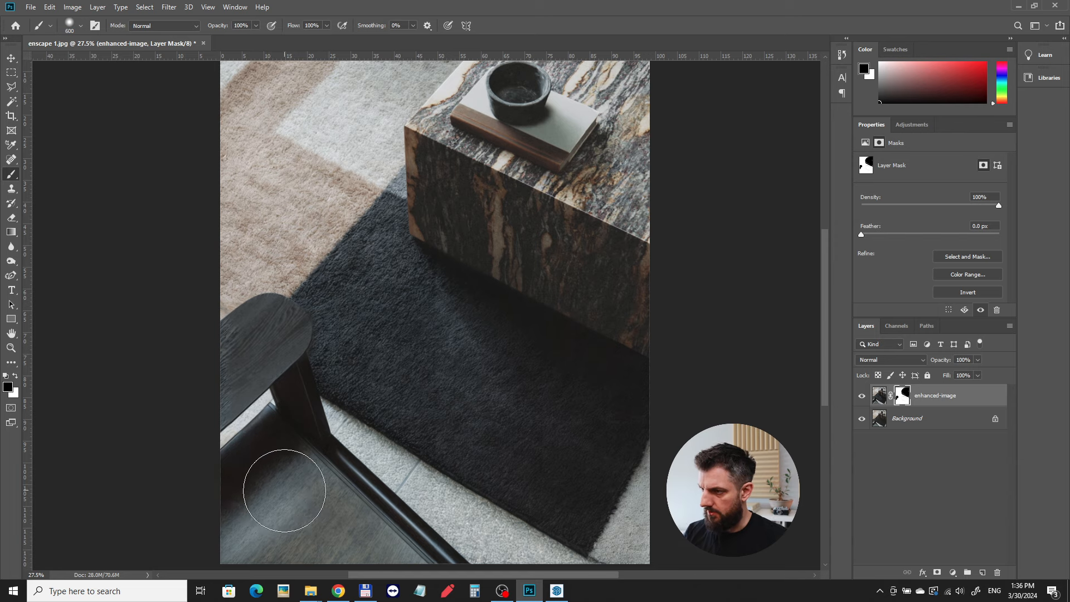
pyautogui.keyDown('alt'); pyautogui.scroll(5, 285, 496); pyautogui.keyUp('alt')
pyautogui.moveTo(325, 496)
pyautogui.mouseDown()
pyautogui.moveTo(399, 212)
pyautogui.moveTo(418, 291)
pyautogui.moveTo(432, 304)
pyautogui.mouseUp()
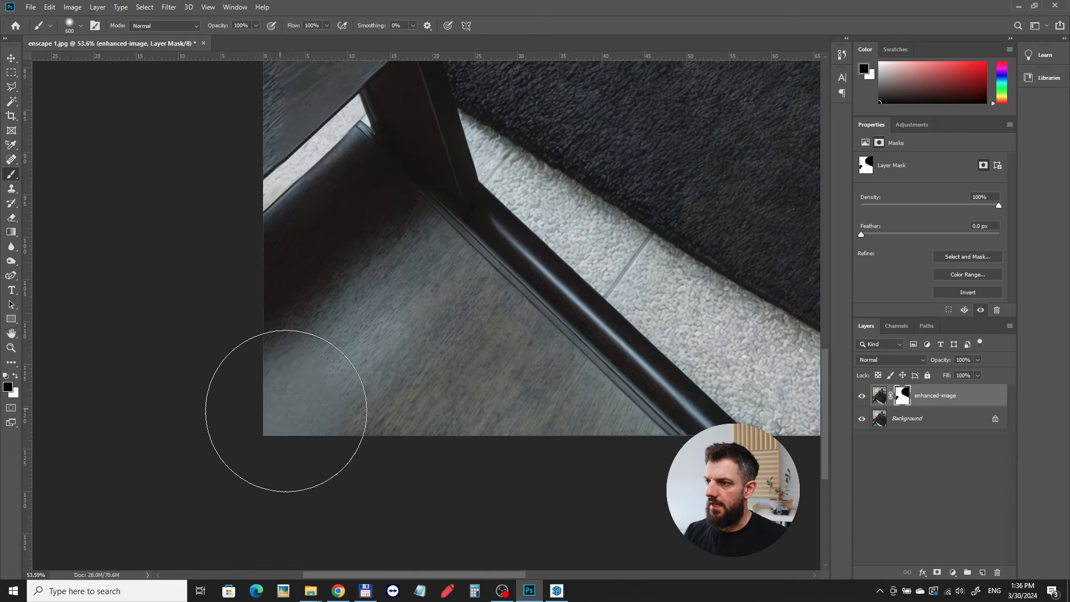
pyautogui.moveTo(286, 411)
pyautogui.mouseDown()
pyautogui.moveTo(497, 466)
pyautogui.moveTo(394, 421)
pyautogui.moveTo(503, 454)
pyautogui.moveTo(449, 406)
pyautogui.moveTo(537, 418)
pyautogui.moveTo(480, 384)
pyautogui.moveTo(461, 339)
pyautogui.moveTo(401, 275)
pyautogui.moveTo(383, 275)
pyautogui.moveTo(274, 358)
pyautogui.moveTo(379, 276)
pyautogui.moveTo(425, 322)
pyautogui.moveTo(674, 477)
pyautogui.moveTo(542, 418)
pyautogui.moveTo(708, 452)
pyautogui.moveTo(630, 379)
pyautogui.mouseUp()
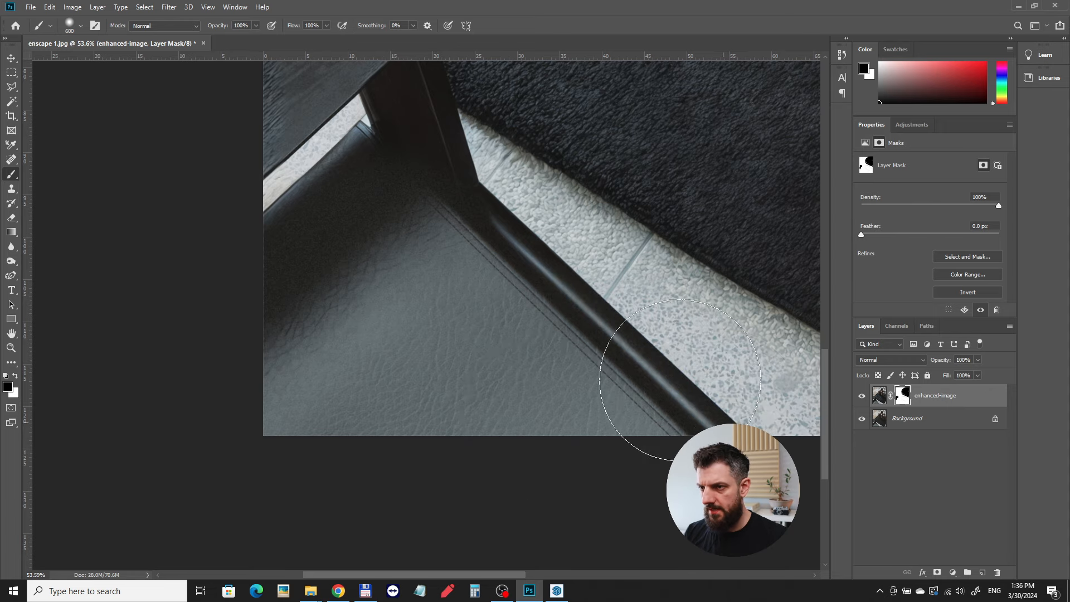
pyautogui.moveTo(708, 413)
pyautogui.mouseDown()
pyautogui.moveTo(513, 279)
pyautogui.moveTo(482, 232)
pyautogui.moveTo(363, 195)
pyautogui.moveTo(301, 244)
pyautogui.mouseUp()
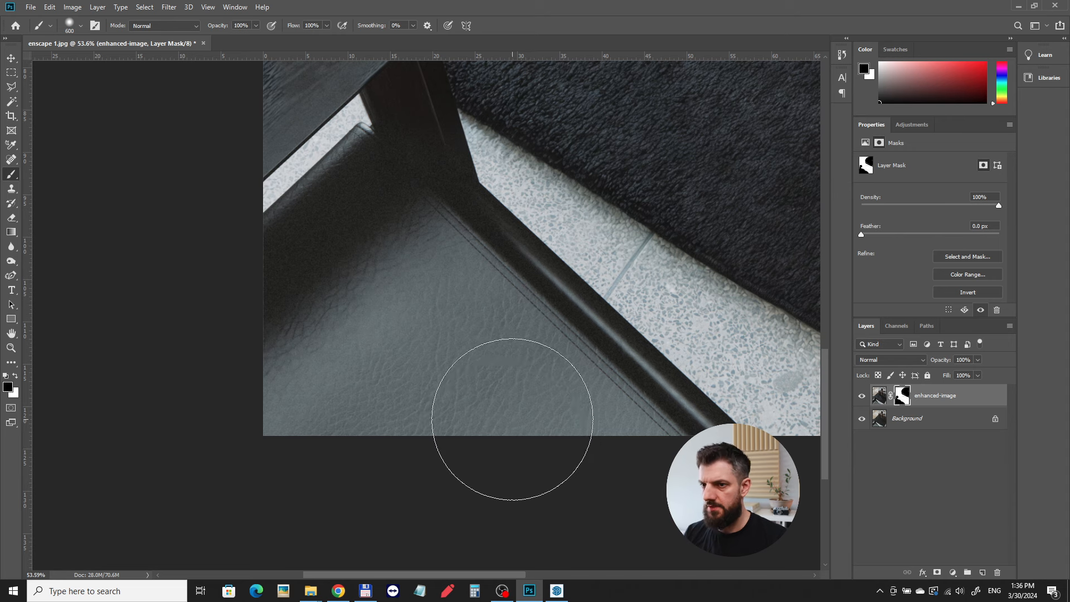
# - Paint black on the mask over the floor corner beyond the dark rug's far end
pyautogui.keyDown('alt'); pyautogui.scroll(-2, 455, 417); pyautogui.keyUp('alt')
pyautogui.keyDown('alt'); pyautogui.scroll(-4, 455, 417); pyautogui.keyUp('alt')
pyautogui.keyDown('alt'); pyautogui.scroll(3, 554, 489); pyautogui.keyUp('alt')
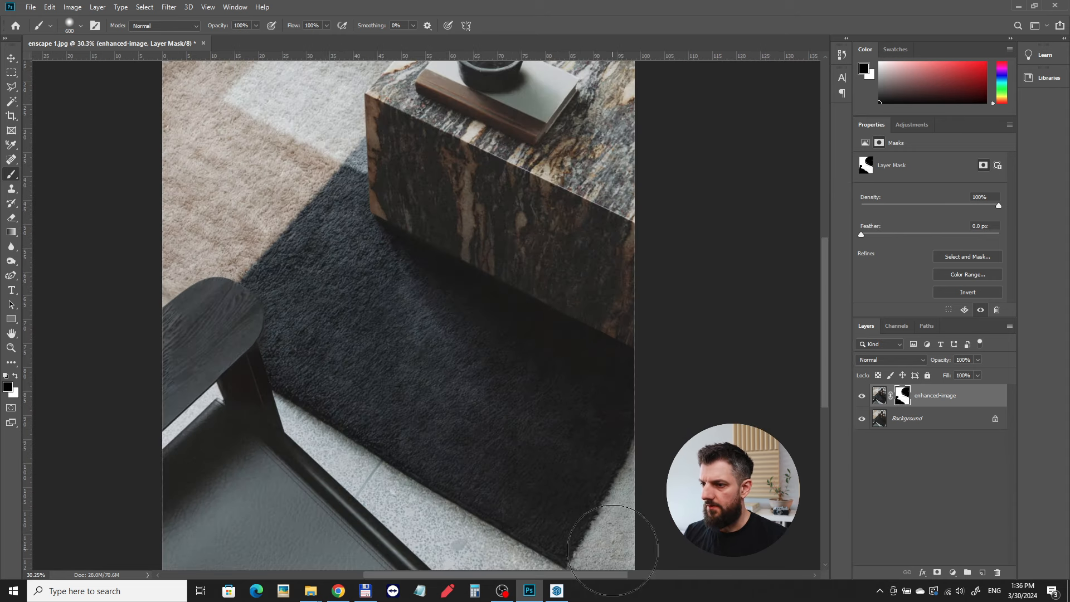
pyautogui.moveTo(626, 575)
pyautogui.mouseDown()
pyautogui.moveTo(638, 544)
pyautogui.moveTo(626, 544)
pyautogui.mouseUp()
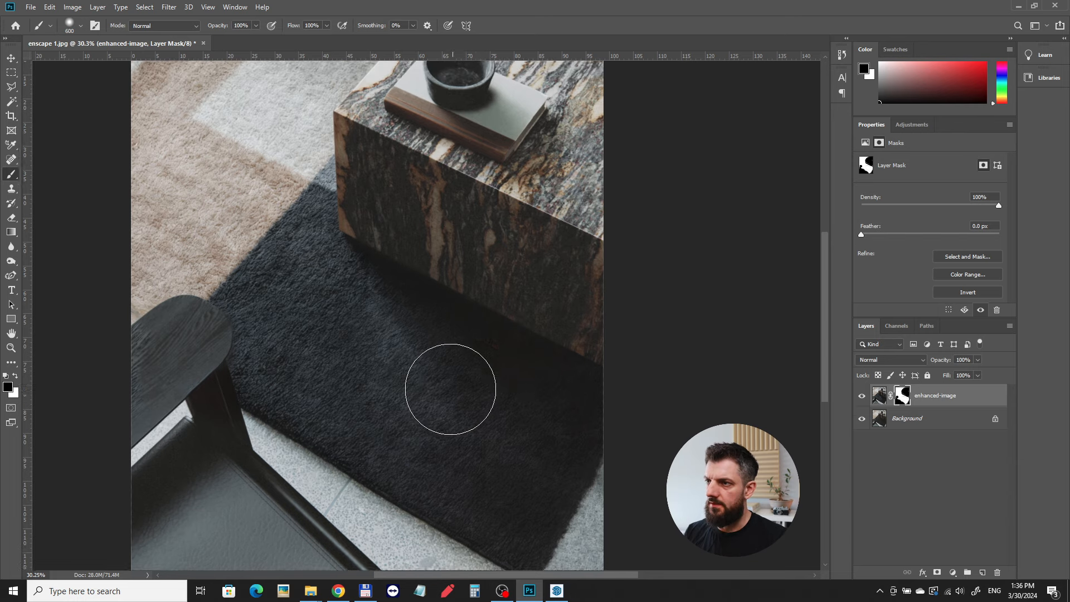
# - Examine the blended image at several magnifications, checking the rug texture and the transitions to the table and chair
pyautogui.scroll(-2, 501, 404)
pyautogui.keyDown('alt'); pyautogui.scroll(-5, 418, 339); pyautogui.keyUp('alt')
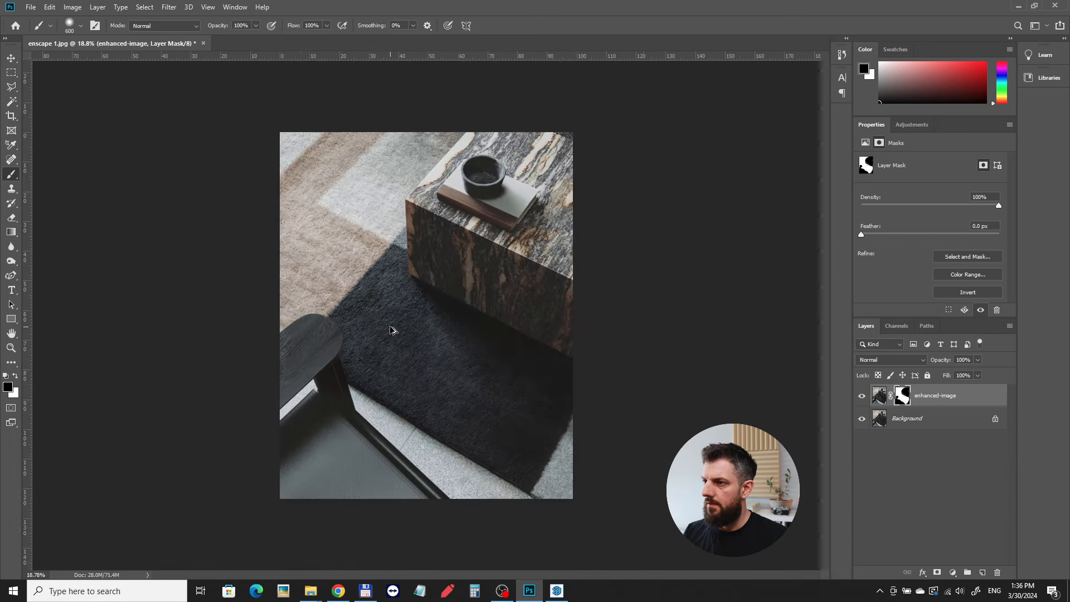
pyautogui.keyDown('alt'); pyautogui.scroll(4, 363, 303); pyautogui.keyUp('alt')
pyautogui.keyDown('alt'); pyautogui.scroll(5, 223, 178); pyautogui.keyUp('alt')
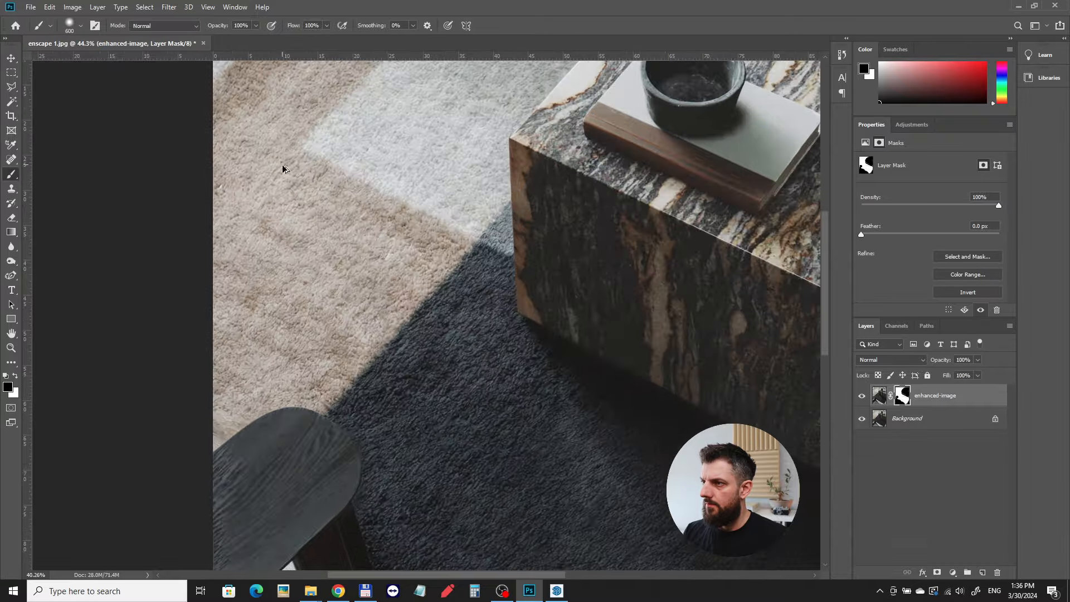
pyautogui.keyDown('alt'); pyautogui.scroll(-8, 315, 239); pyautogui.keyUp('alt')
pyautogui.keyDown('alt'); pyautogui.scroll(3, 405, 257); pyautogui.keyUp('alt')
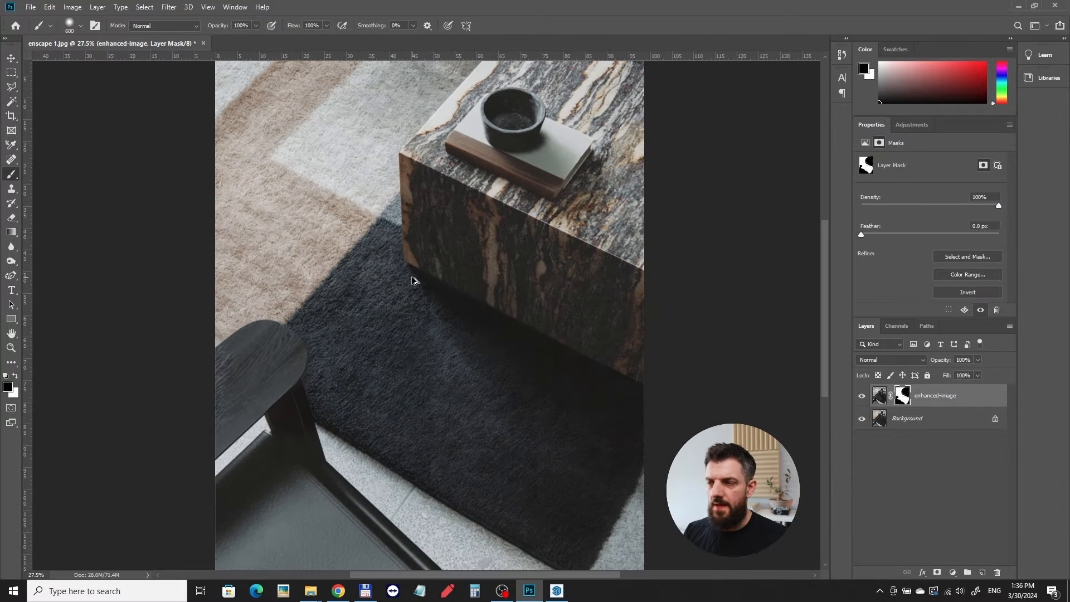
pyautogui.keyDown('alt'); pyautogui.scroll(-2, 410, 281); pyautogui.keyUp('alt')
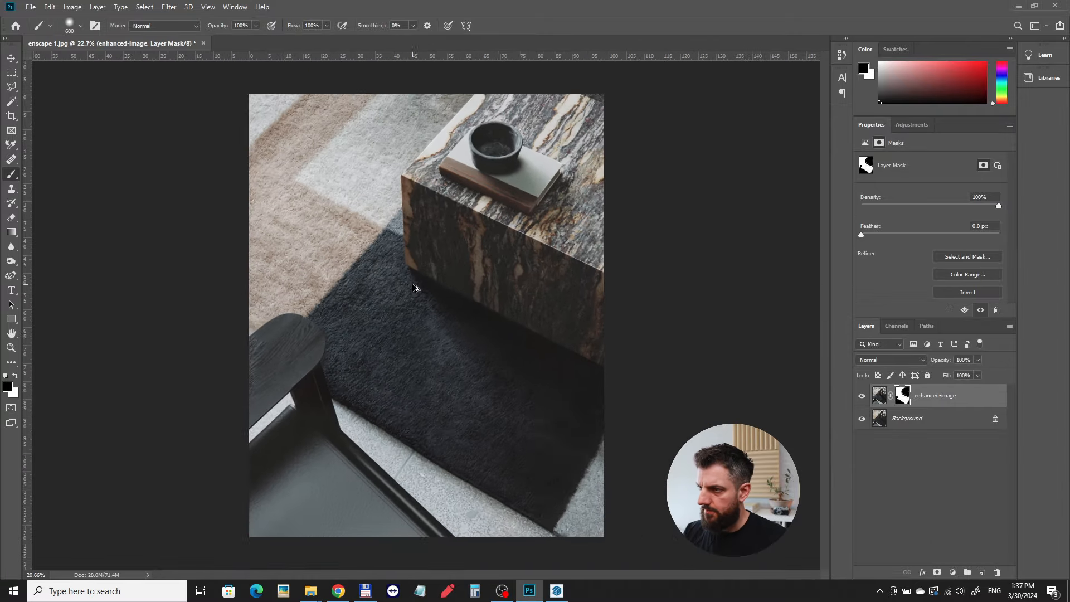
pyautogui.keyDown('alt'); pyautogui.scroll(5, 411, 287); pyautogui.keyUp('alt')
pyautogui.keyDown('alt'); pyautogui.scroll(-5, 383, 236); pyautogui.keyUp('alt')
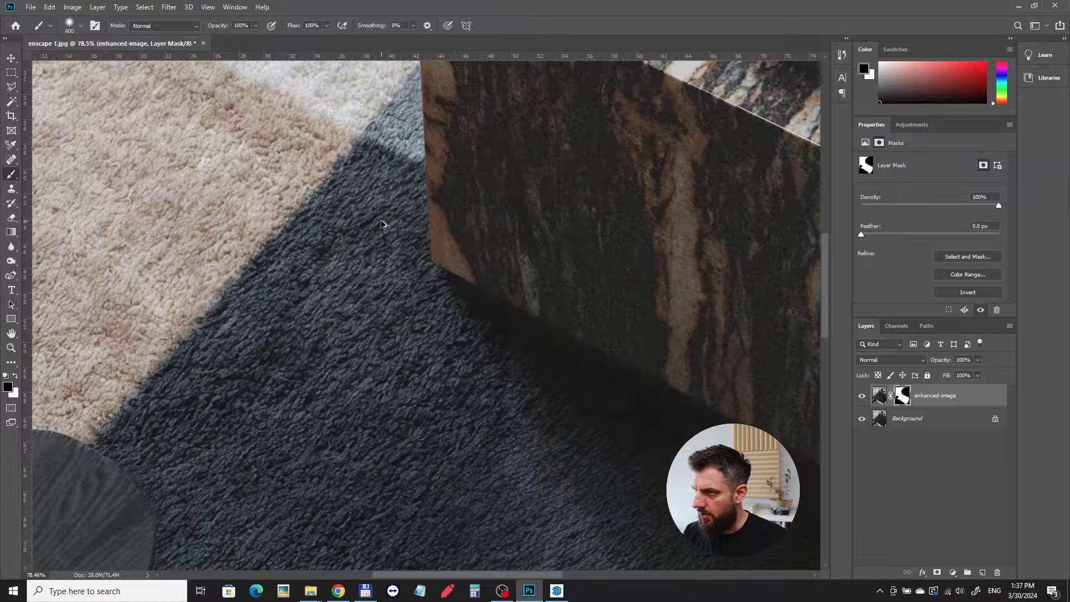
pyautogui.keyDown('alt'); pyautogui.scroll(5, 402, 308); pyautogui.keyUp('alt')
pyautogui.keyDown('alt'); pyautogui.scroll(-4, 362, 240); pyautogui.keyUp('alt')
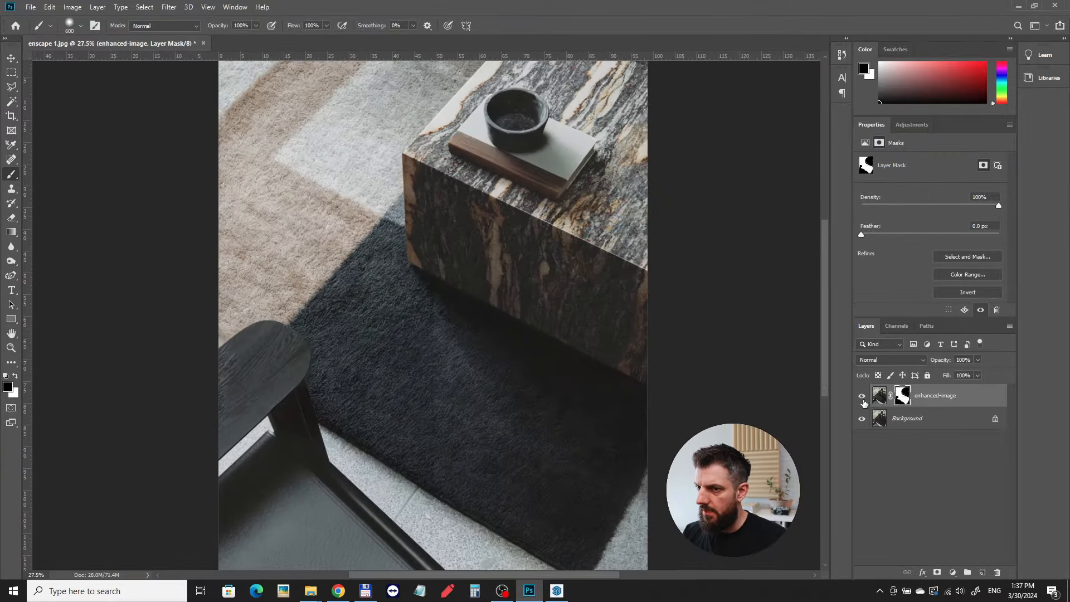
# - Repeatedly toggle the enhanced-image layer to compare the masked blend with the original across the wider composition, leaving the layer visible
pyautogui.click(862, 396)
pyautogui.click(862, 396)
pyautogui.click(862, 397)
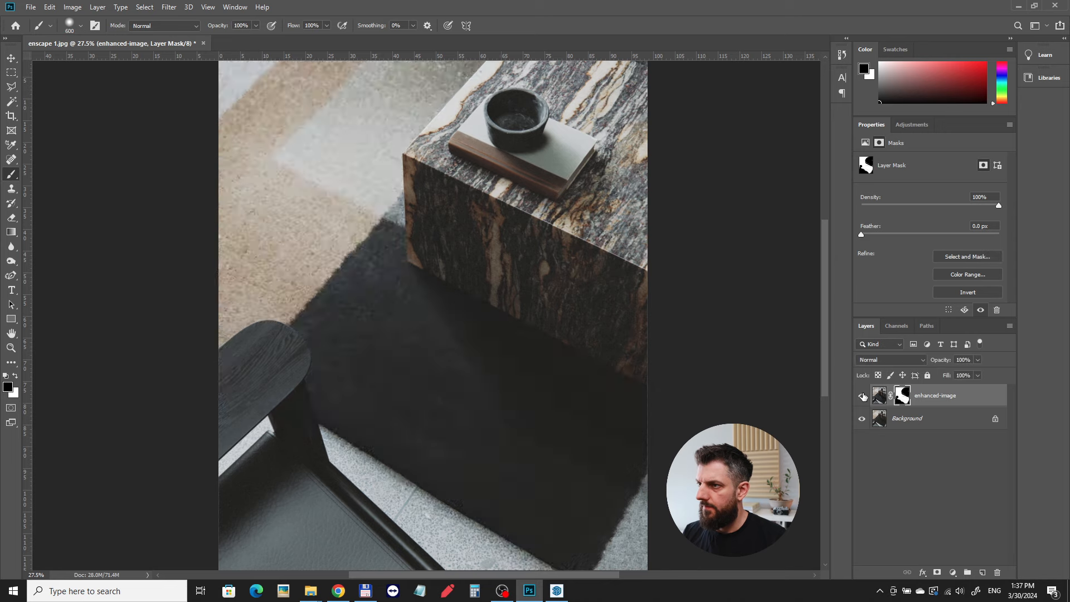
pyautogui.click(863, 397)
pyautogui.click(863, 396)
pyautogui.click(862, 396)
pyautogui.click(862, 396)
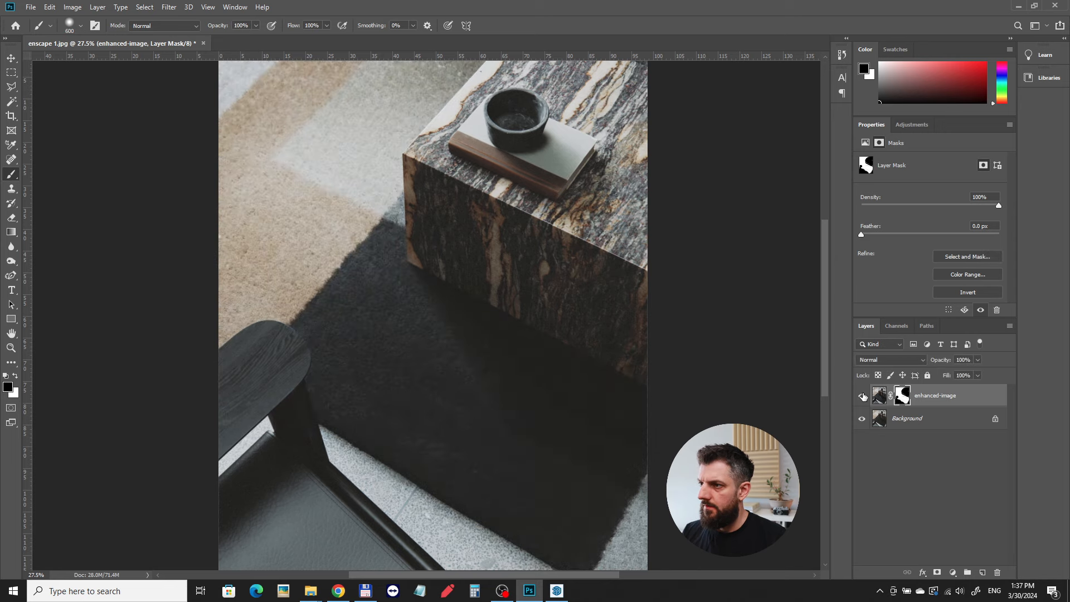
pyautogui.click(862, 397)
# - Compare the rug's fibre detail up close with the enhanced-image layer hidden and shown, keep it visible, and return to the full image
pyautogui.keyDown('alt'); pyautogui.scroll(7, 286, 216); pyautogui.keyUp('alt')
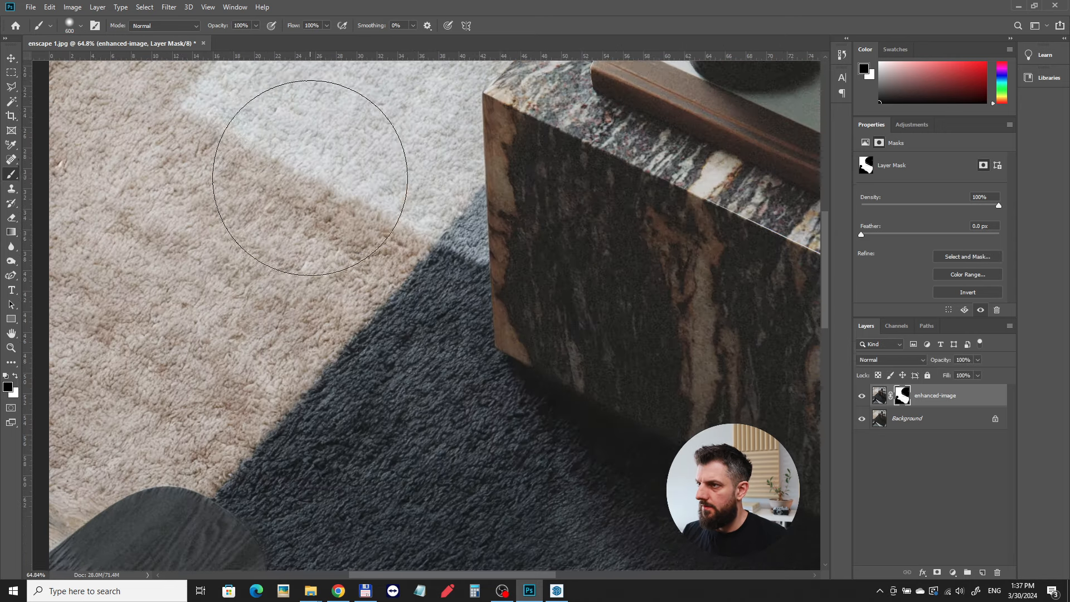
pyautogui.scroll(3, 310, 177)
pyautogui.click(862, 399)
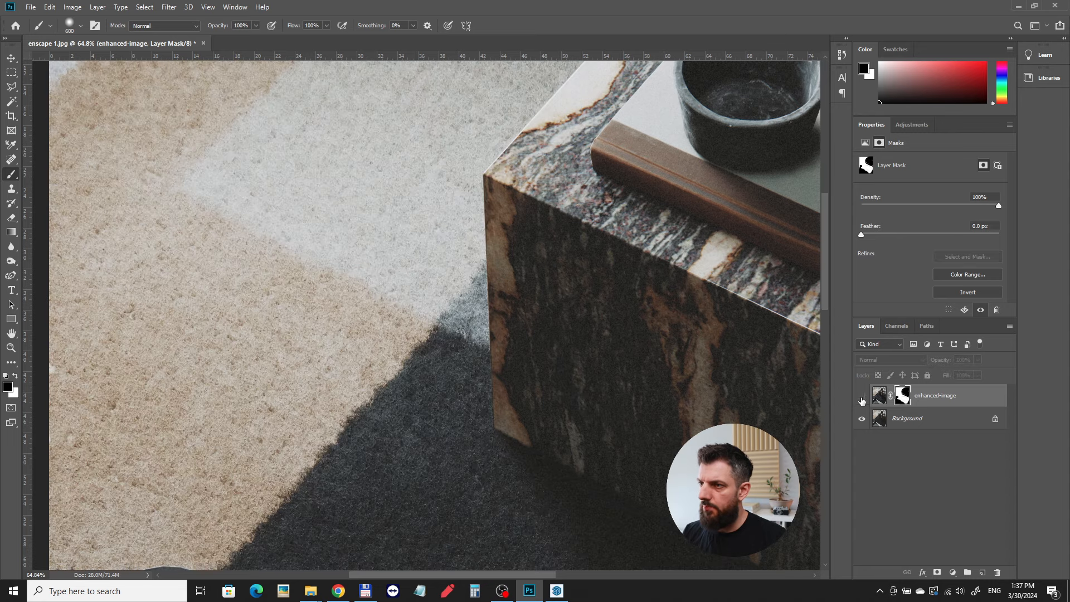
pyautogui.click(862, 399)
pyautogui.click(861, 398)
pyautogui.click(861, 398)
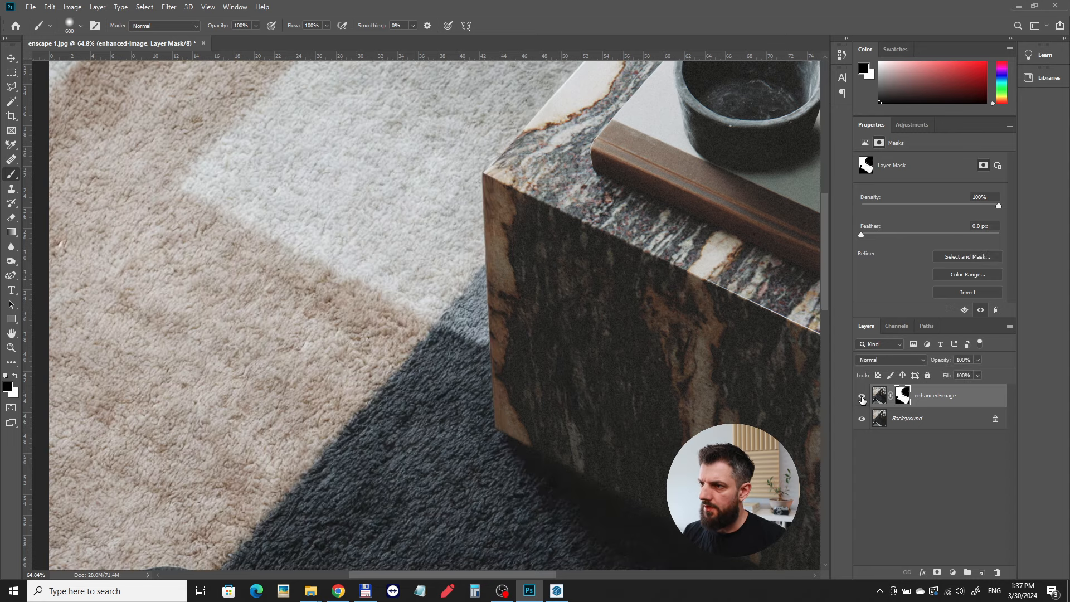
pyautogui.click(861, 398)
pyautogui.click(861, 398)
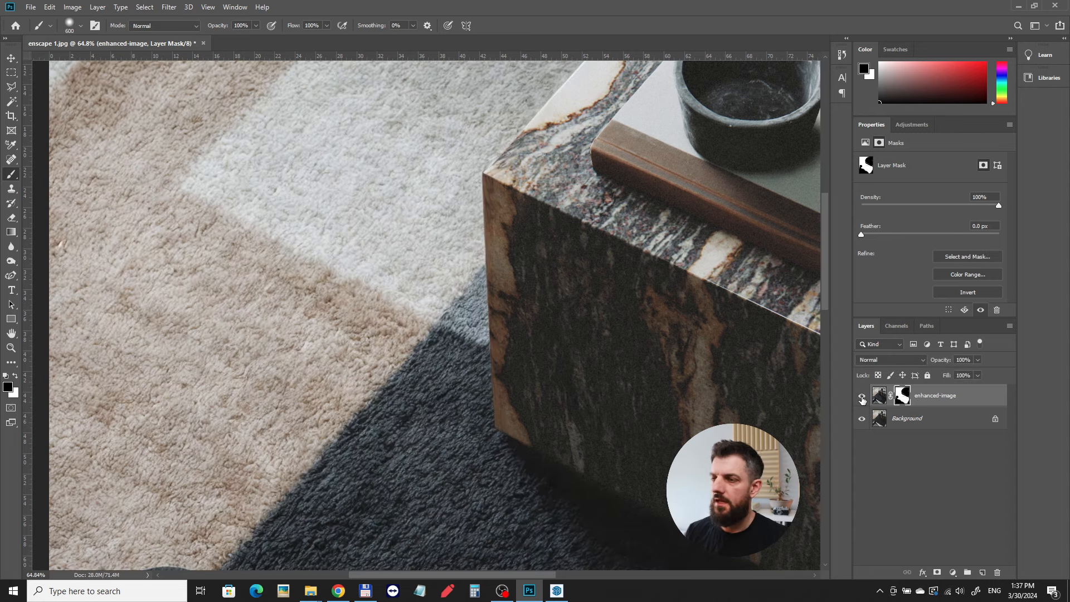
pyautogui.click(861, 399)
pyautogui.click(862, 399)
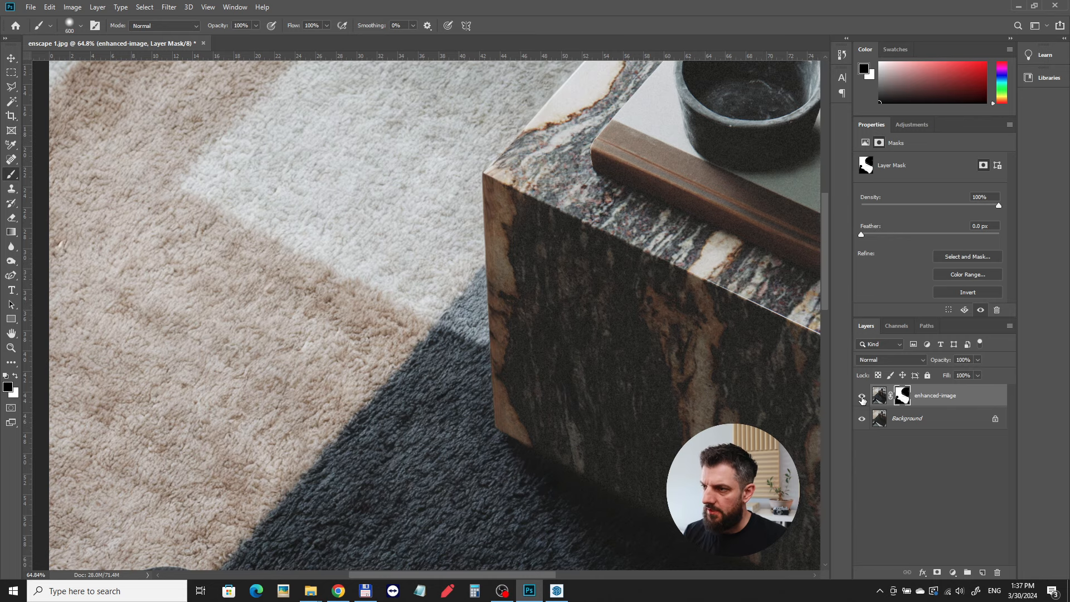
pyautogui.click(861, 399)
pyautogui.click(862, 399)
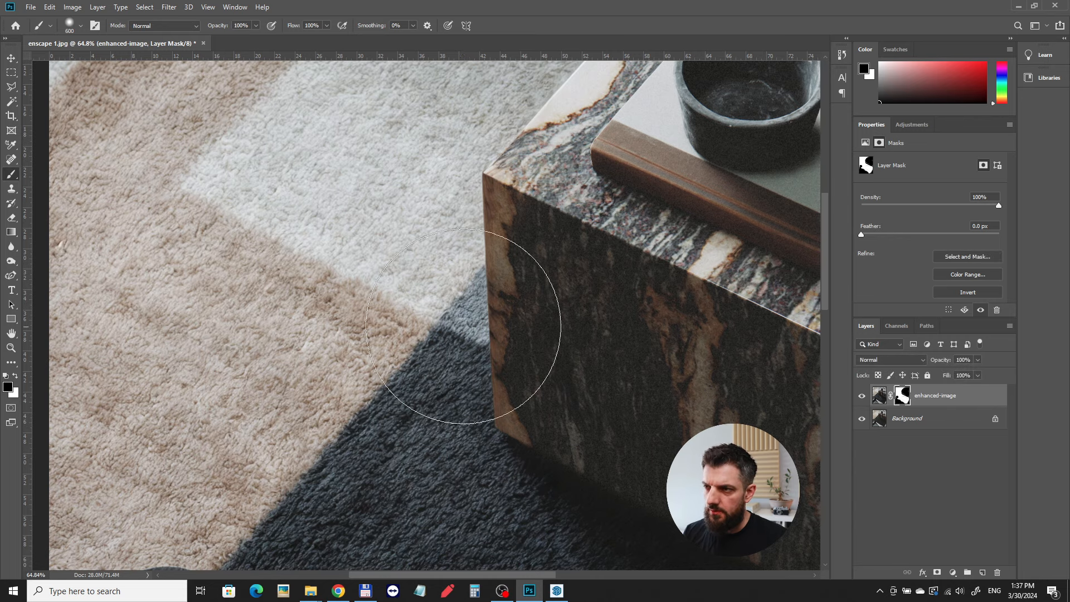
pyautogui.keyDown('alt'); pyautogui.scroll(-5, 385, 312); pyautogui.keyUp('alt')
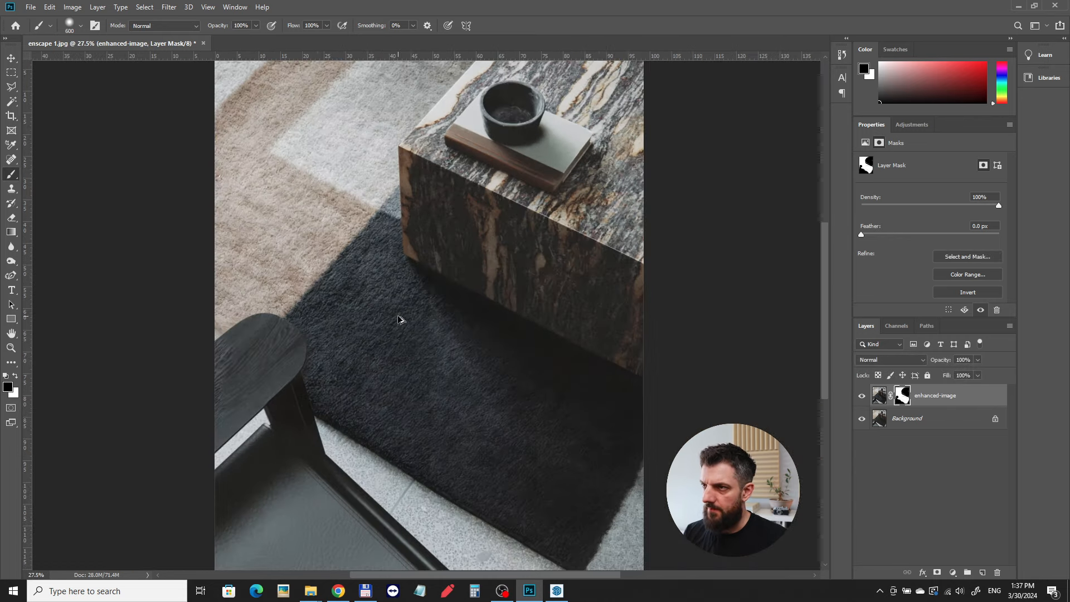
pyautogui.keyDown('alt'); pyautogui.scroll(-1, 397, 319); pyautogui.keyUp('alt')
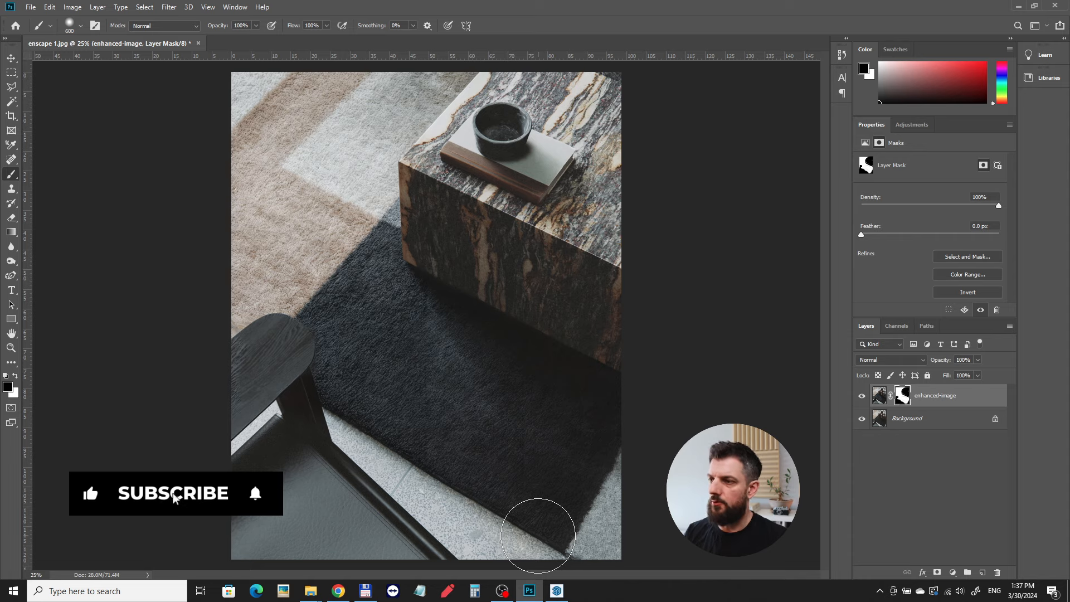
# - Switch to Krea AI in Chrome and compare the original and enhanced carpet images with the before/after divider
pyautogui.moveTo(343, 598)
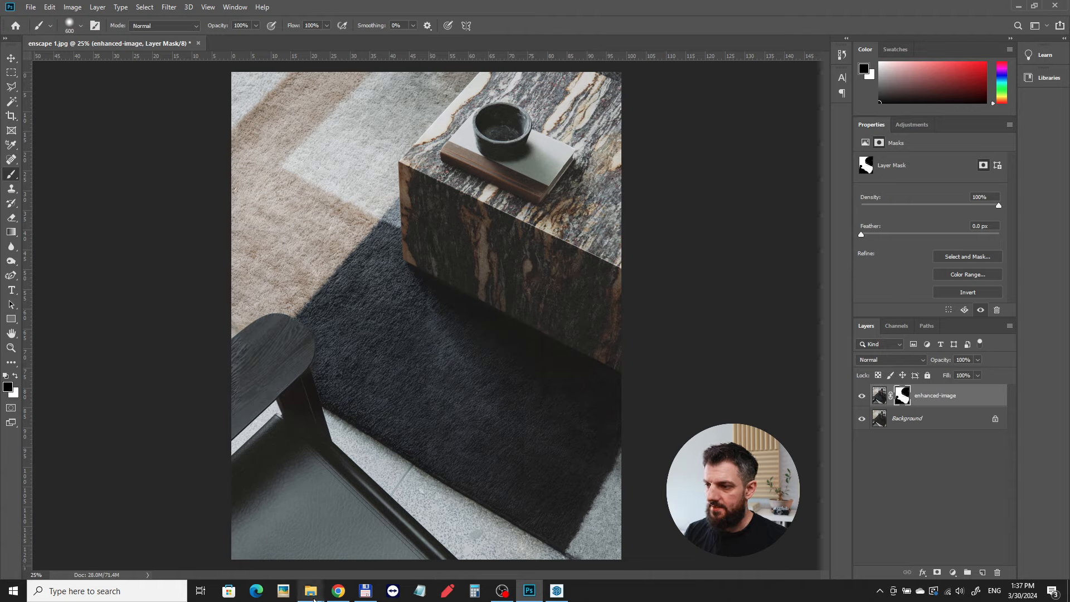
pyautogui.click(338, 591)
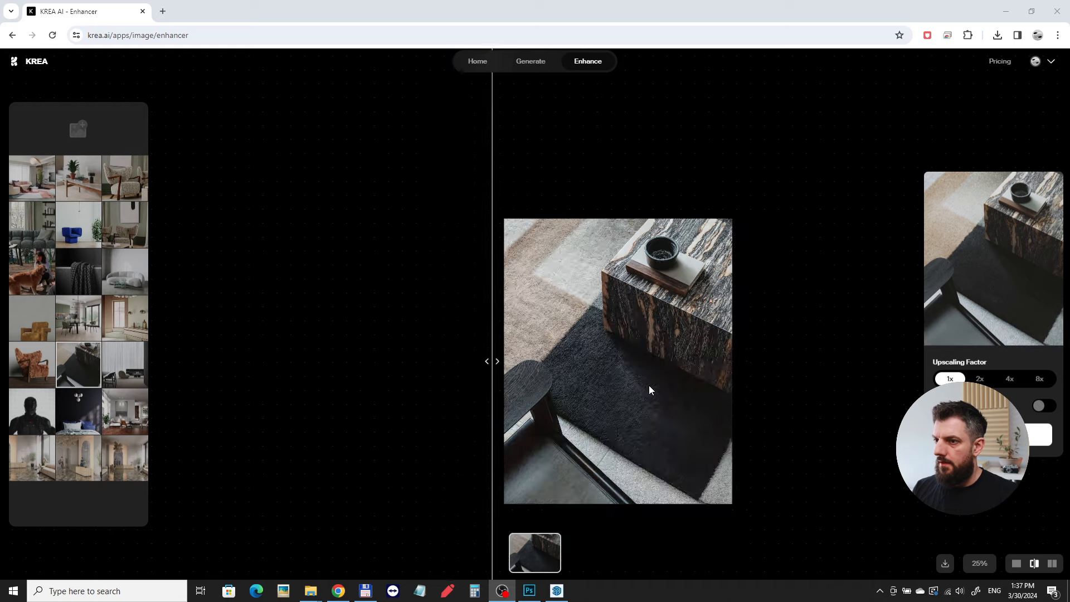
pyautogui.scroll(3, 648, 384)
pyautogui.moveTo(636, 373); pyautogui.dragTo(559, 349)
pyautogui.scroll(-1, 559, 349)
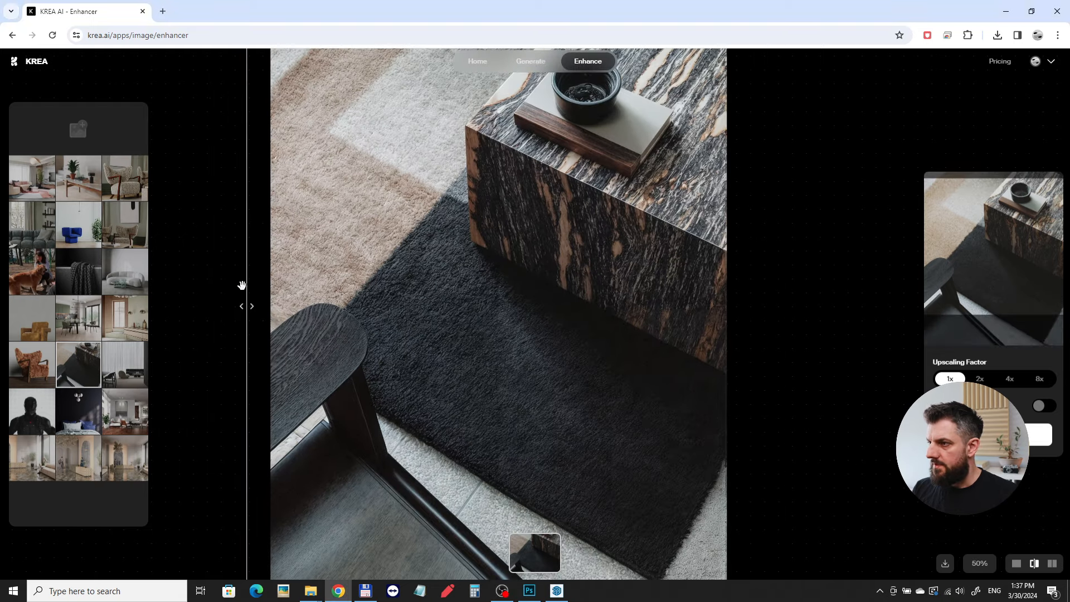
pyautogui.moveTo(245, 281); pyautogui.dragTo(249, 330)
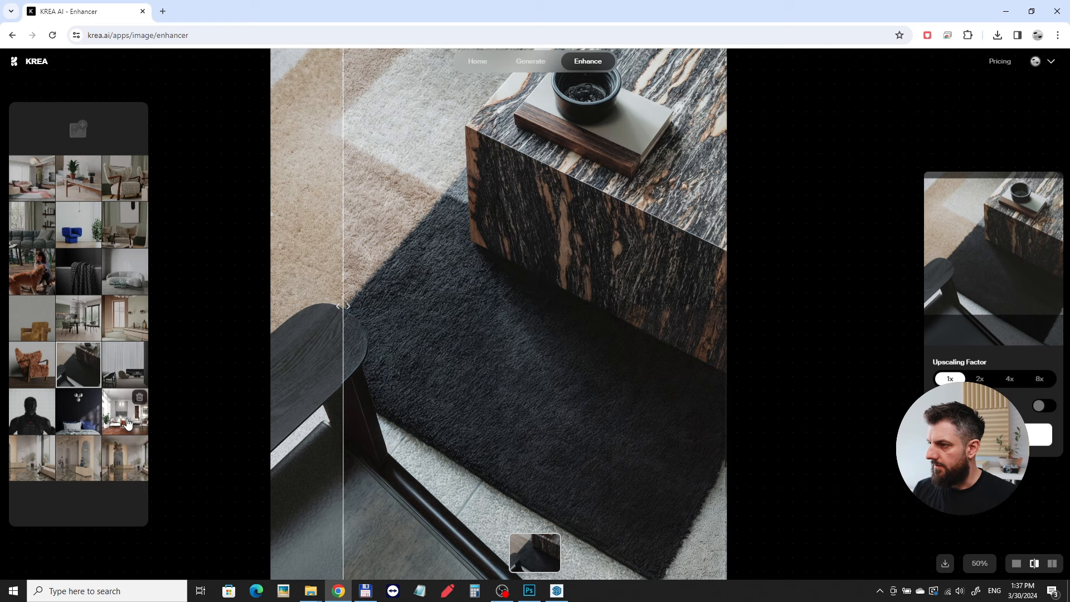
# - Open the living-room example with the parquet floor and compare original and enhanced versions around the sofa, dining area and armchairs
pyautogui.click(127, 422)
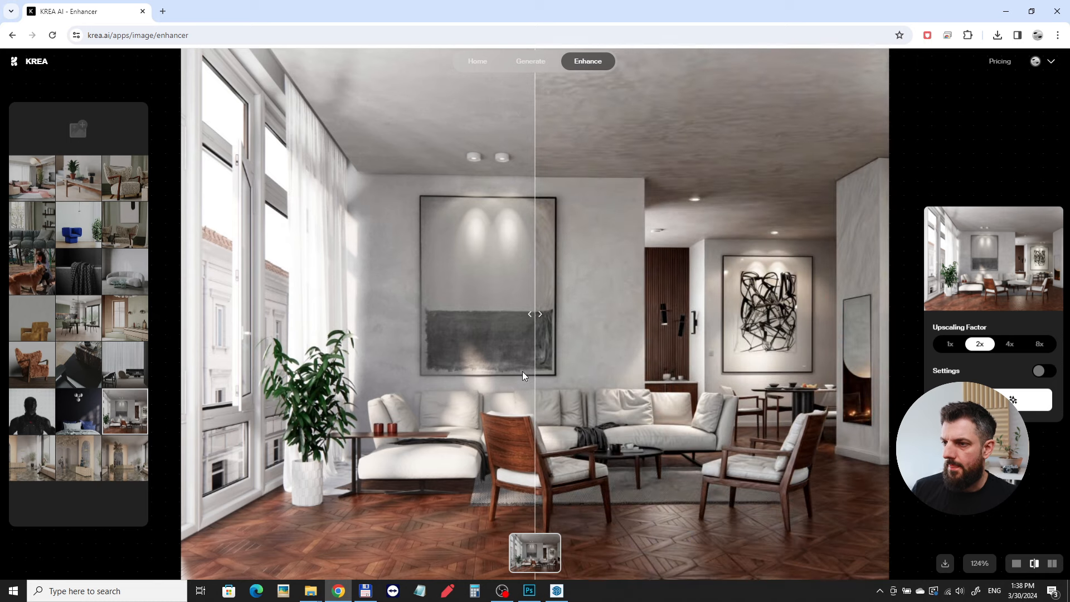
pyautogui.moveTo(617, 372)
pyautogui.mouseDown()
pyautogui.moveTo(844, 371)
pyautogui.moveTo(173, 384)
pyautogui.moveTo(681, 373)
pyautogui.mouseUp()
pyautogui.moveTo(782, 289); pyautogui.dragTo(723, 453)
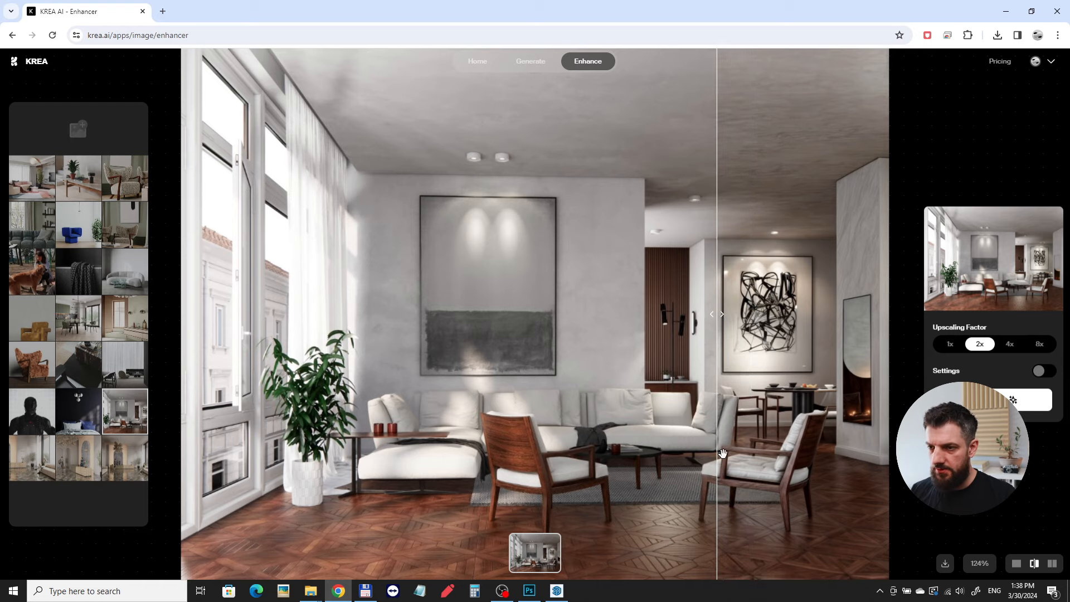
pyautogui.scroll(5, 757, 468)
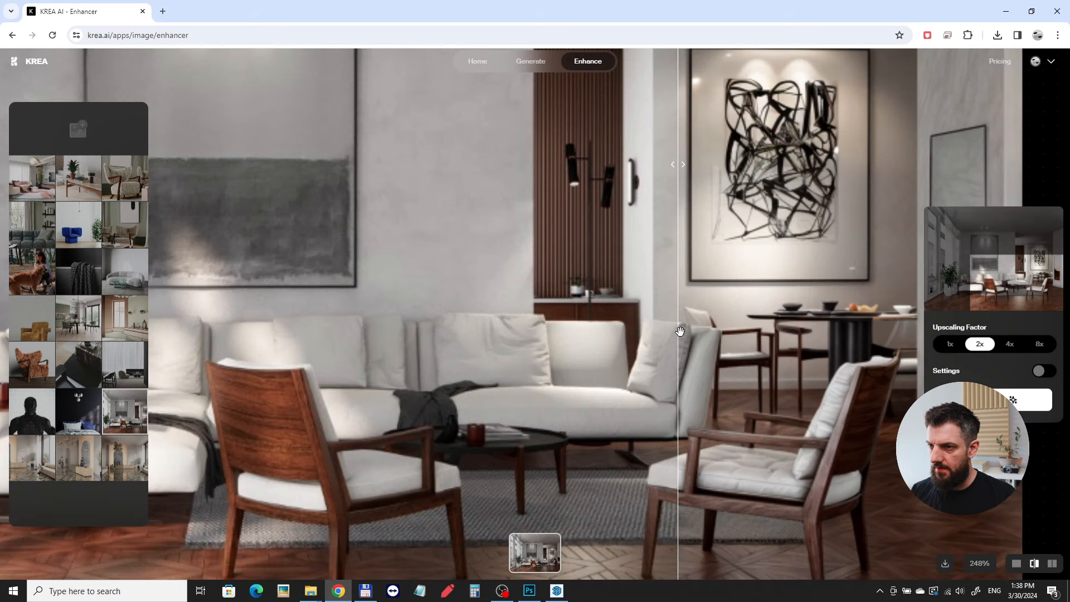
pyautogui.moveTo(677, 332); pyautogui.dragTo(524, 343)
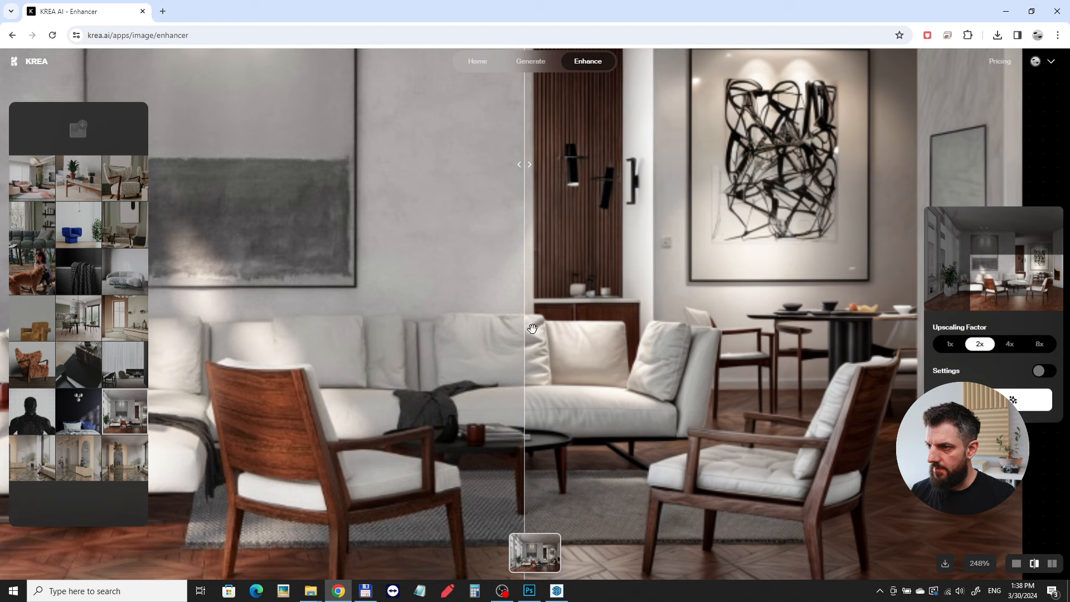
pyautogui.moveTo(525, 327); pyautogui.dragTo(172, 378)
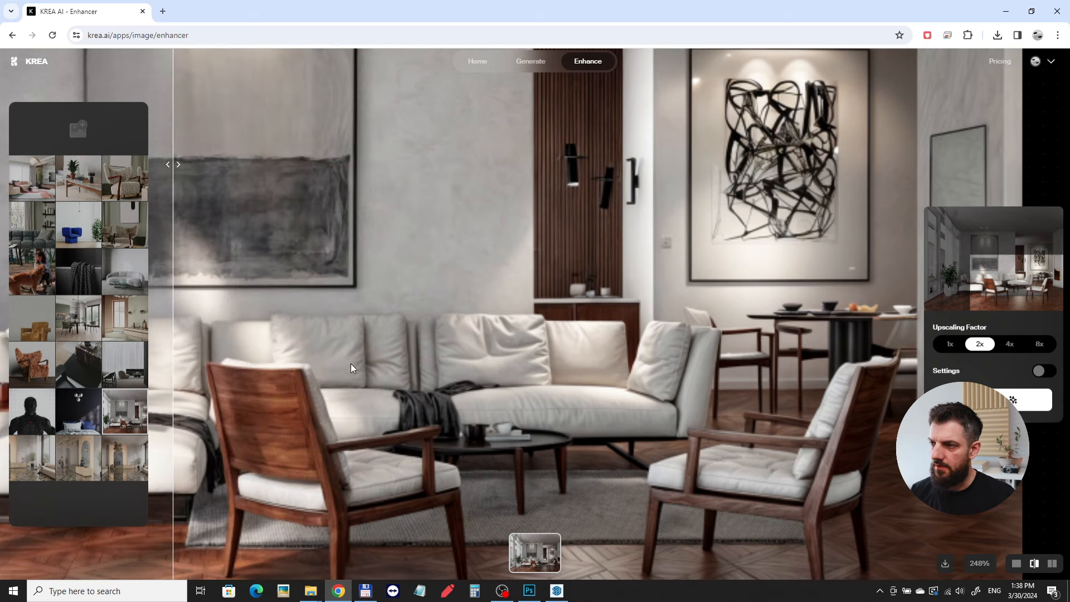
# - Compare the enhanced and original sofa cushions, chaise and wall painting in a close view of the living room
pyautogui.moveTo(391, 361); pyautogui.dragTo(711, 340)
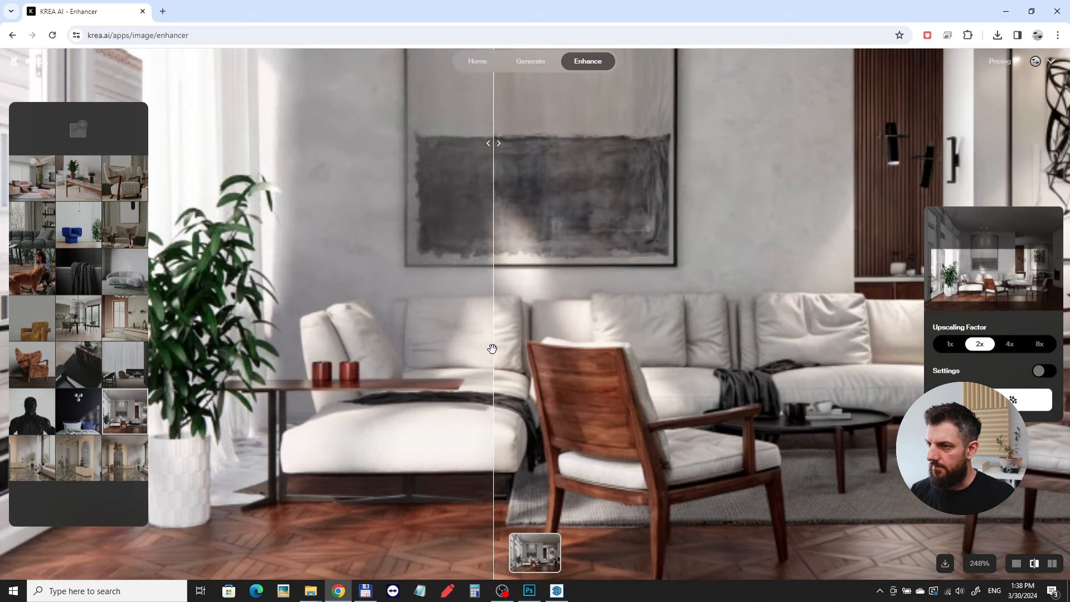
pyautogui.moveTo(492, 348); pyautogui.dragTo(381, 367)
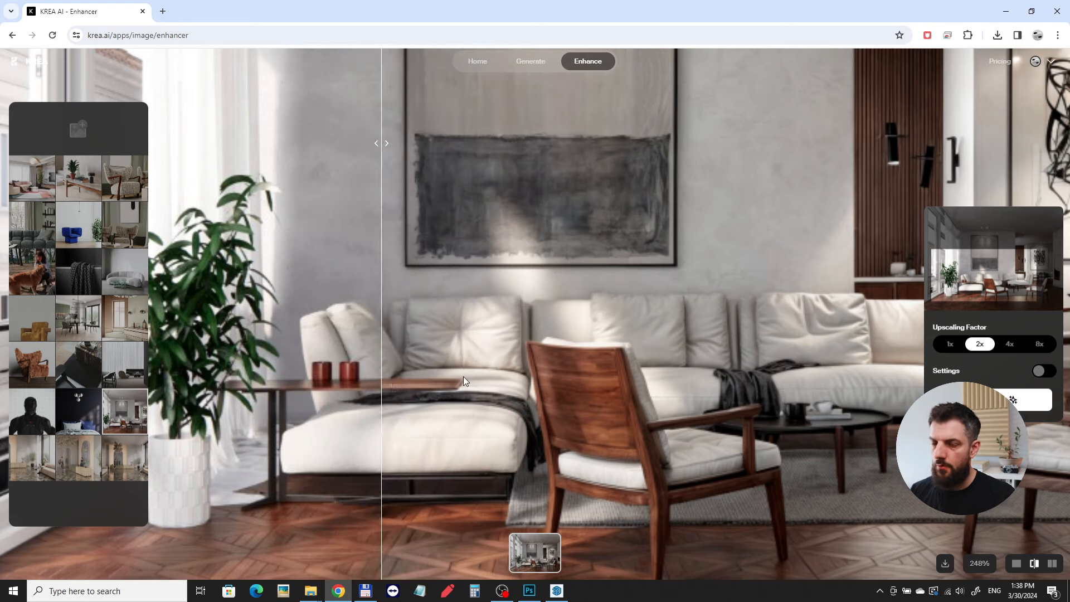
pyautogui.moveTo(463, 376); pyautogui.dragTo(574, 375)
pyautogui.moveTo(864, 340); pyautogui.dragTo(627, 363)
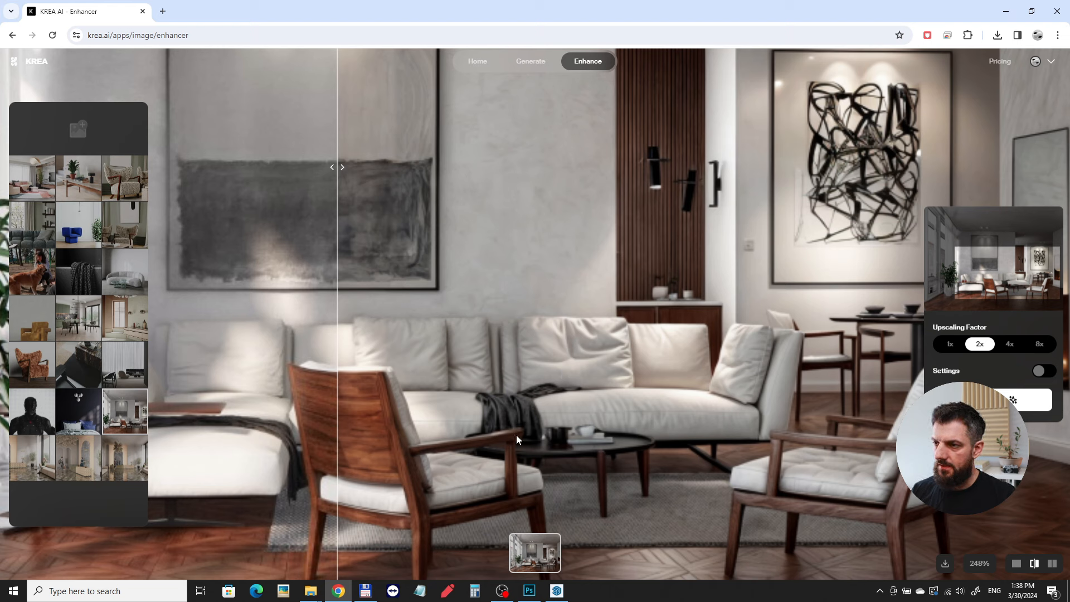
pyautogui.moveTo(340, 290); pyautogui.dragTo(564, 344)
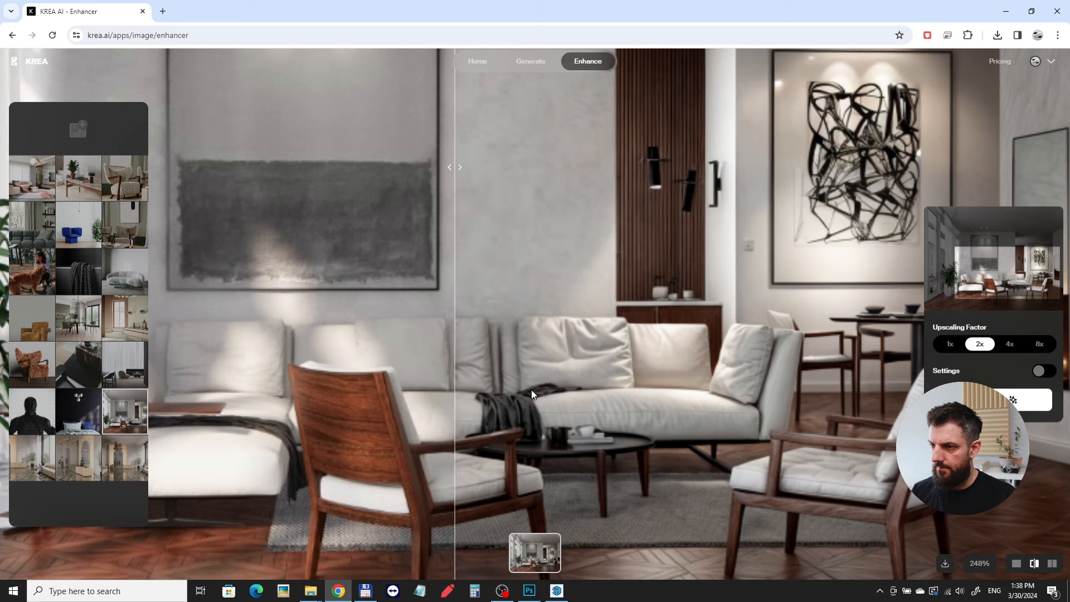
# - Magnify the living-room image further and inspect the seating, wooden armchair and window side with the before/after divider
pyautogui.scroll(3, 519, 403)
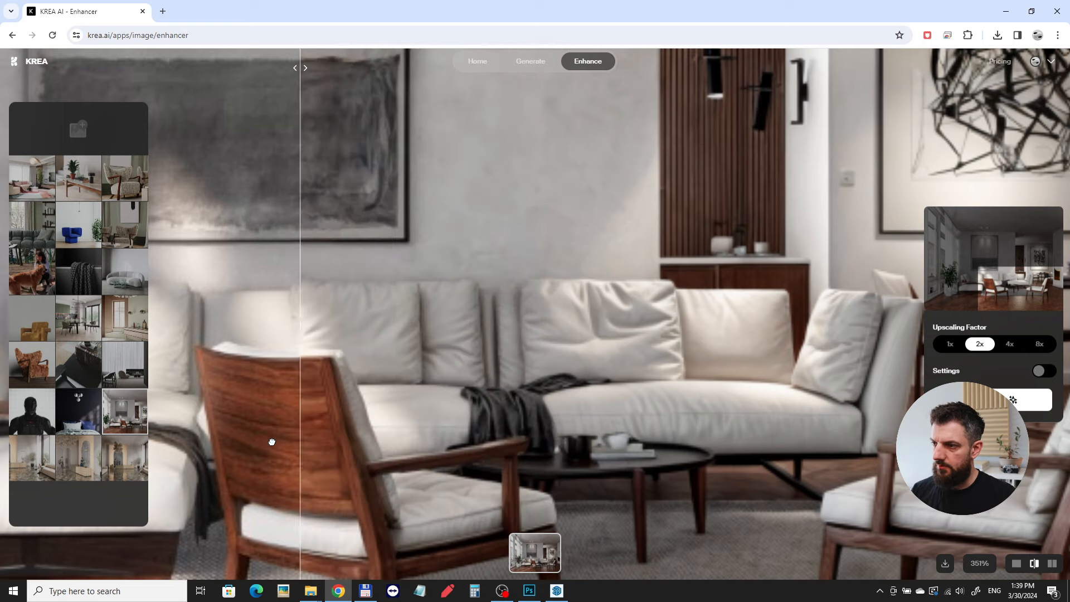
pyautogui.moveTo(245, 429); pyautogui.dragTo(612, 400)
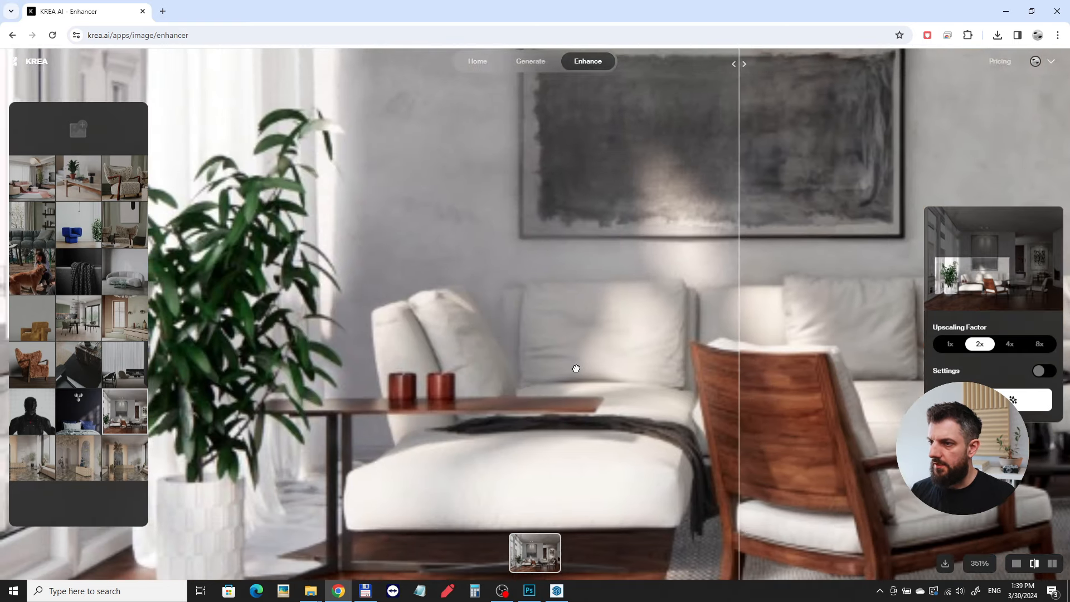
pyautogui.moveTo(493, 378); pyautogui.dragTo(735, 331)
pyautogui.scroll(-1, 685, 337)
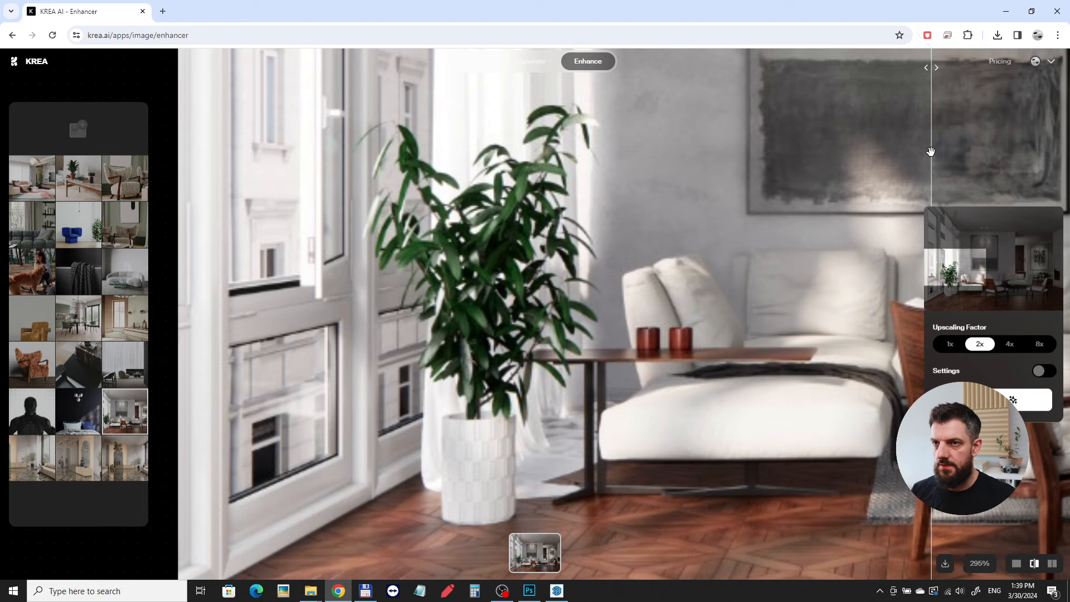
pyautogui.scroll(-3, 574, 301)
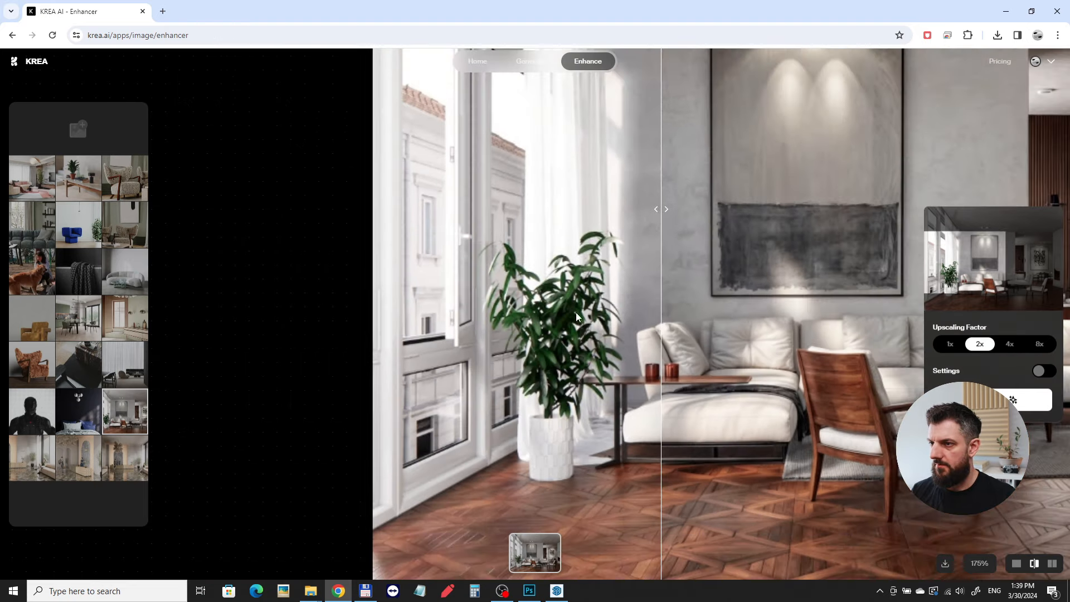
# - Compare the potted plant, curtains and window before and after enhancement at several magnifications, and return to the full living-room image
pyautogui.scroll(3, 566, 326)
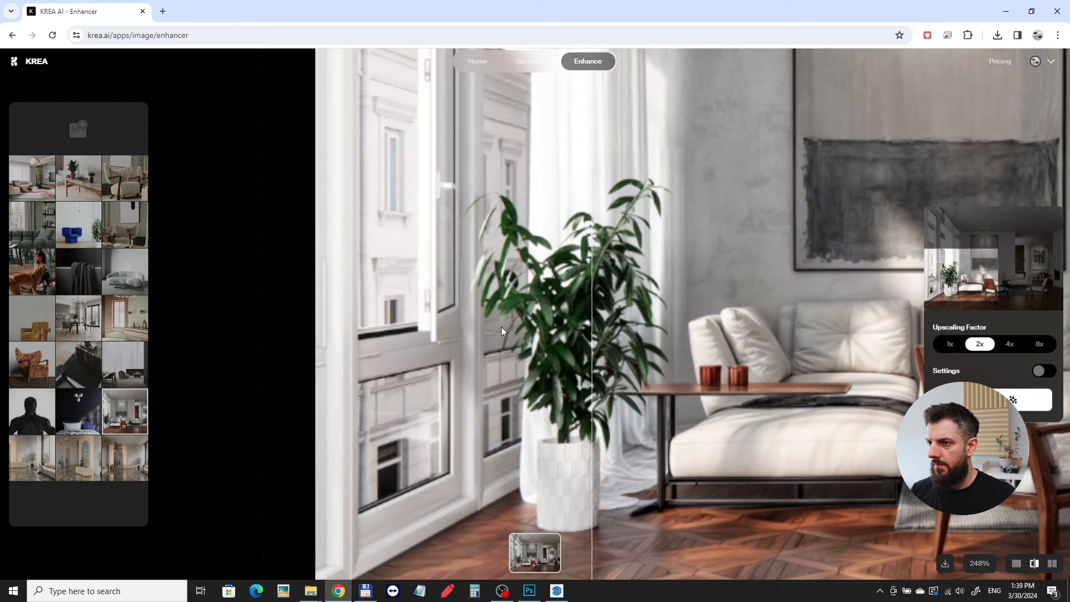
pyautogui.scroll(-3, 657, 330)
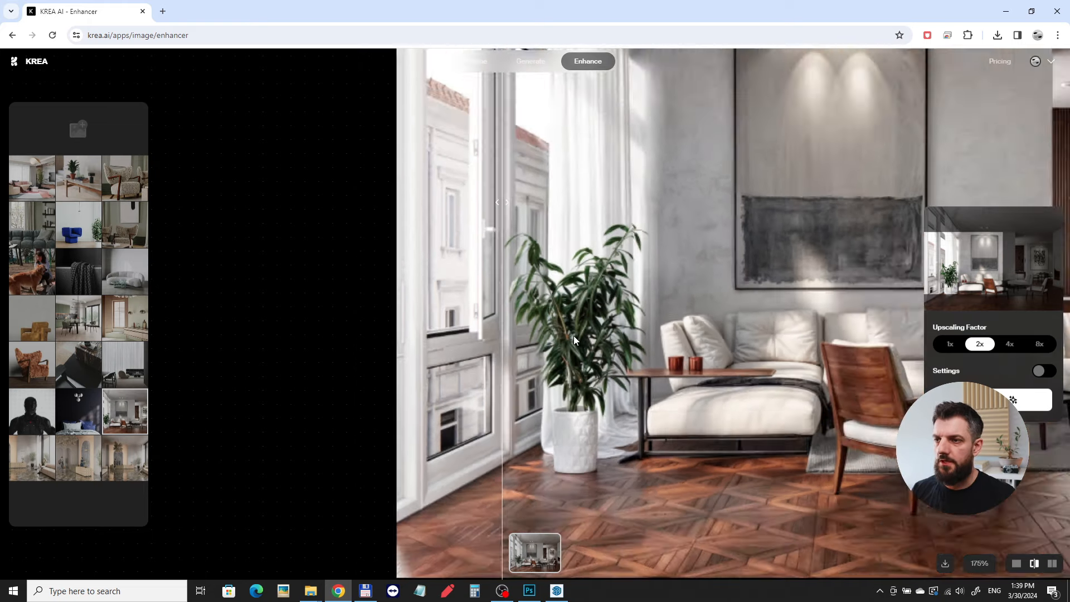
pyautogui.scroll(2, 544, 316)
pyautogui.scroll(-4, 585, 351)
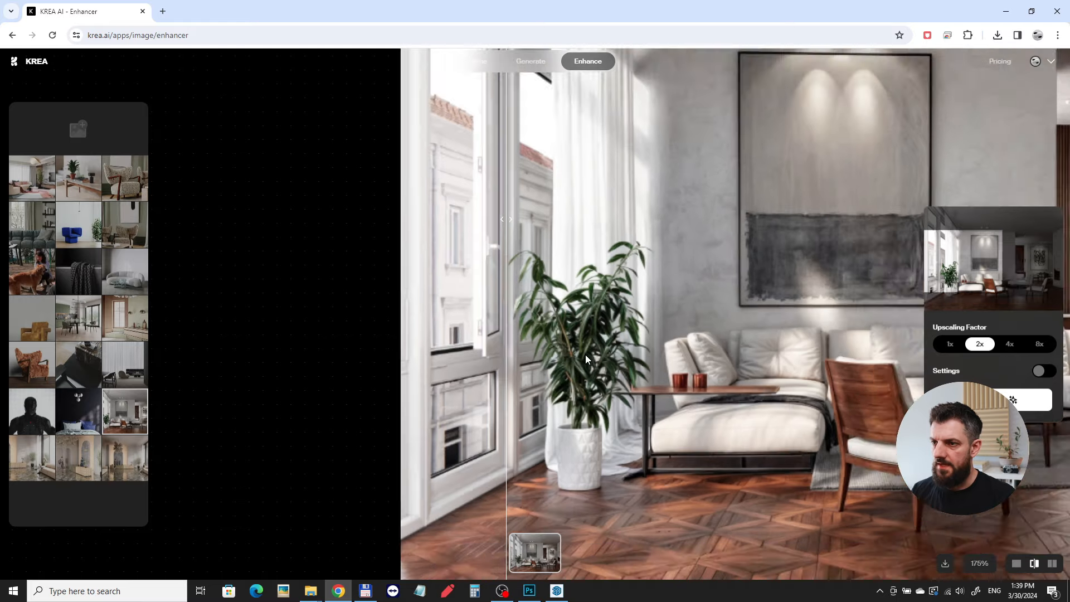
pyautogui.scroll(2, 657, 370)
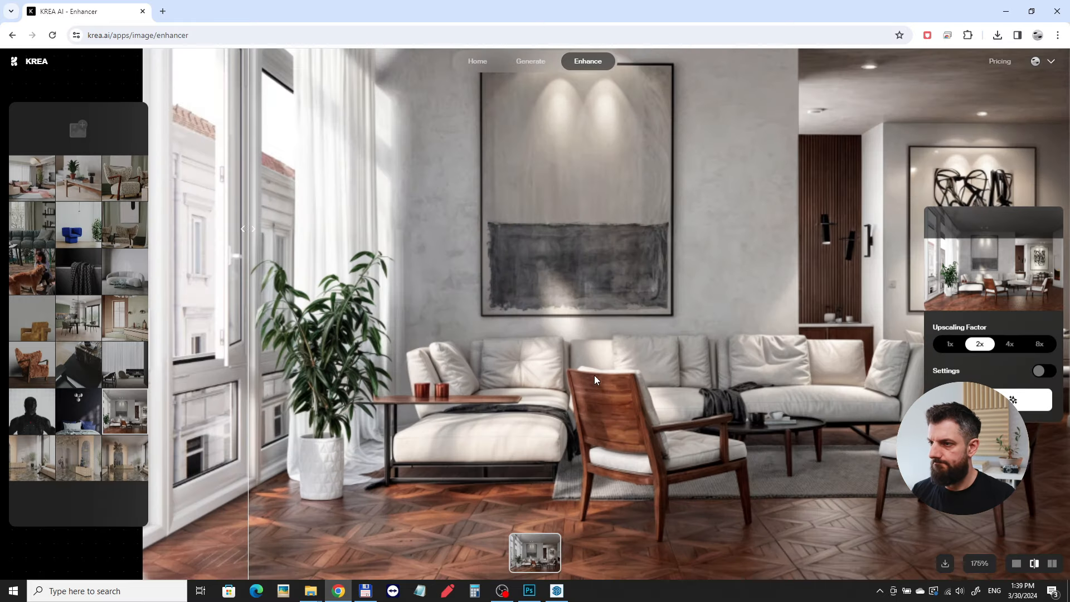
pyautogui.moveTo(249, 323); pyautogui.dragTo(411, 419)
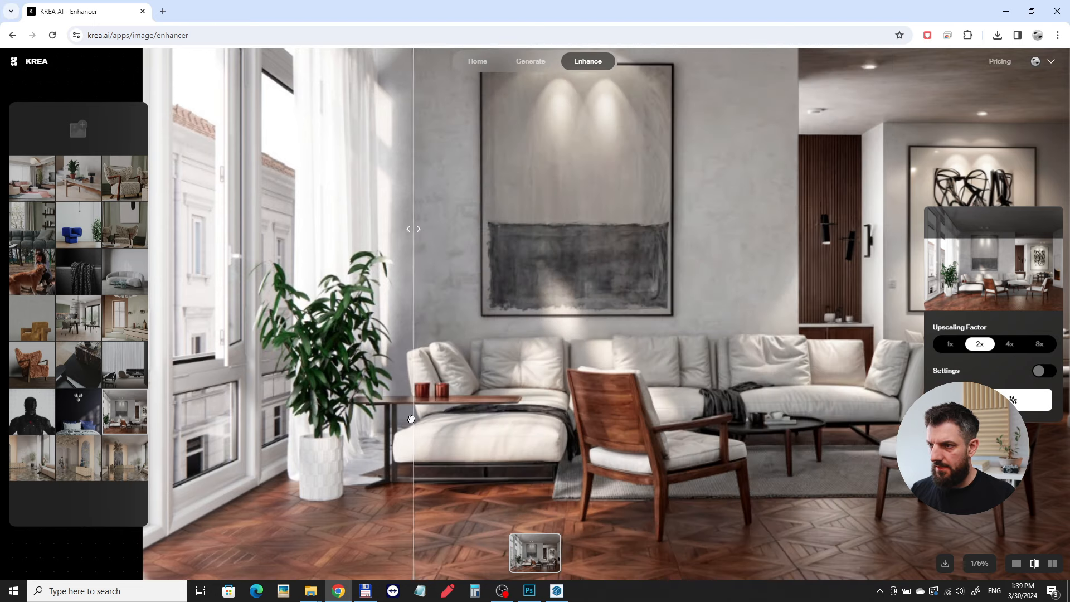
pyautogui.scroll(-5, 542, 373)
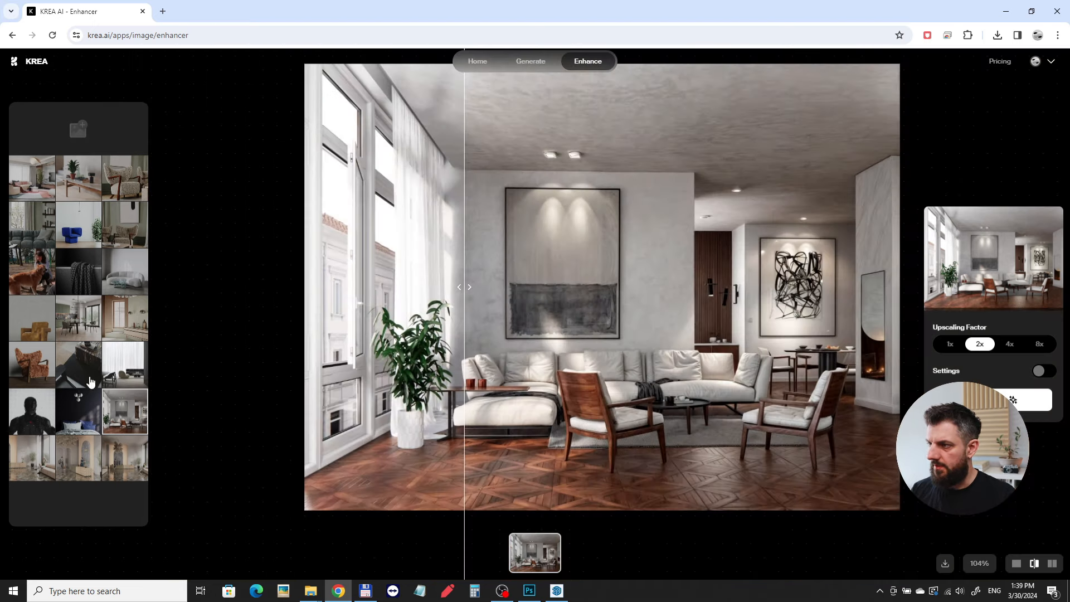
# - Open the dark bedroom example and compare the pillows and bedding before and after enhancement, in full view and up close
pyautogui.click(81, 420)
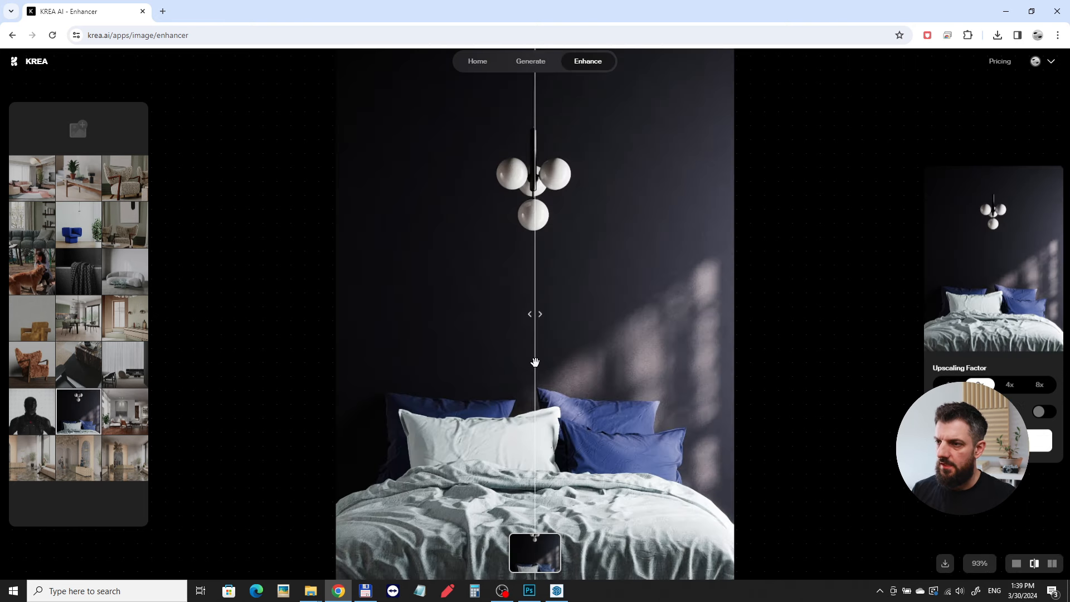
pyautogui.moveTo(535, 362); pyautogui.dragTo(466, 473)
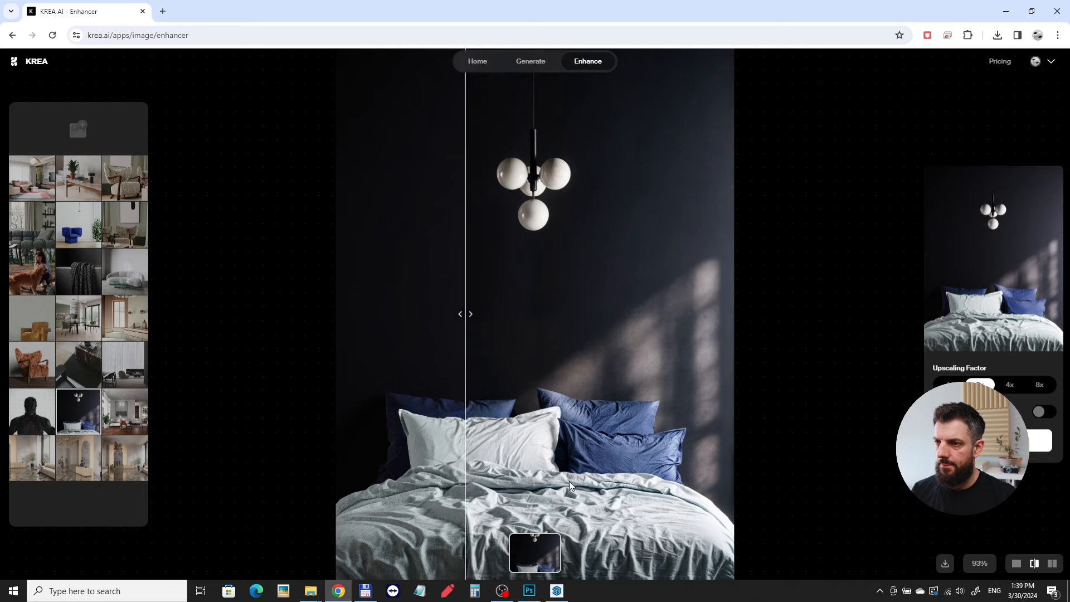
pyautogui.moveTo(569, 481); pyautogui.dragTo(515, 482)
pyautogui.scroll(5, 623, 500)
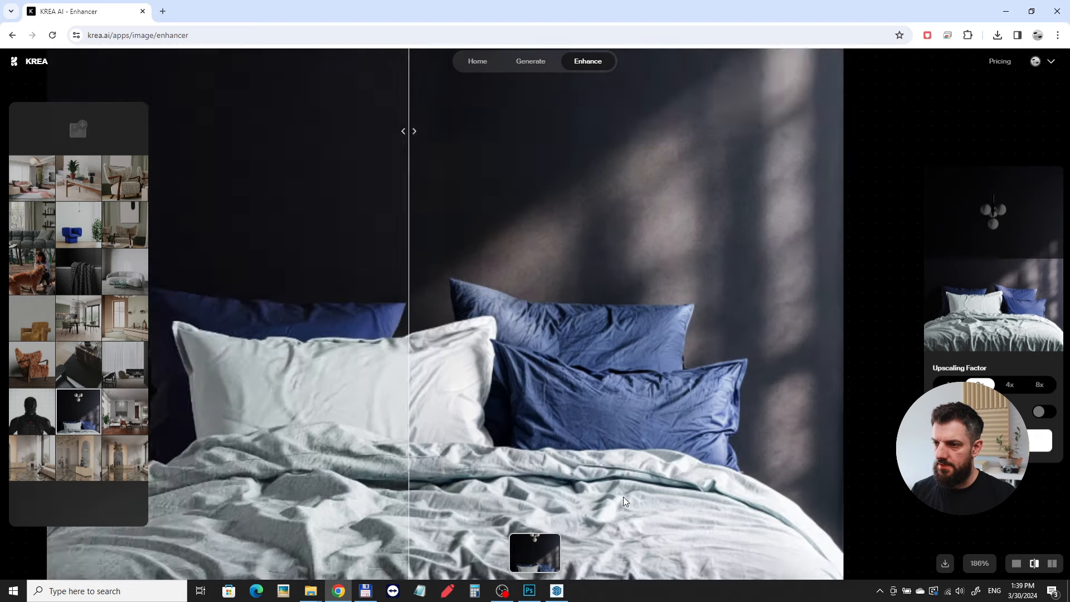
pyautogui.scroll(1, 623, 498)
pyautogui.moveTo(608, 477); pyautogui.dragTo(651, 340)
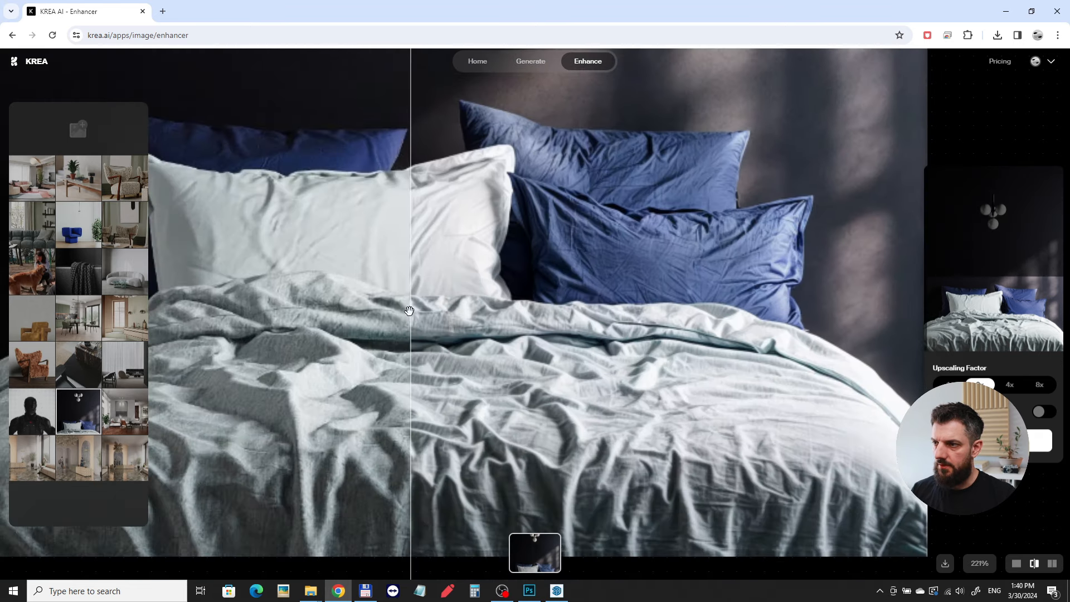
pyautogui.moveTo(409, 310); pyautogui.dragTo(580, 368)
pyautogui.scroll(-1, 663, 367)
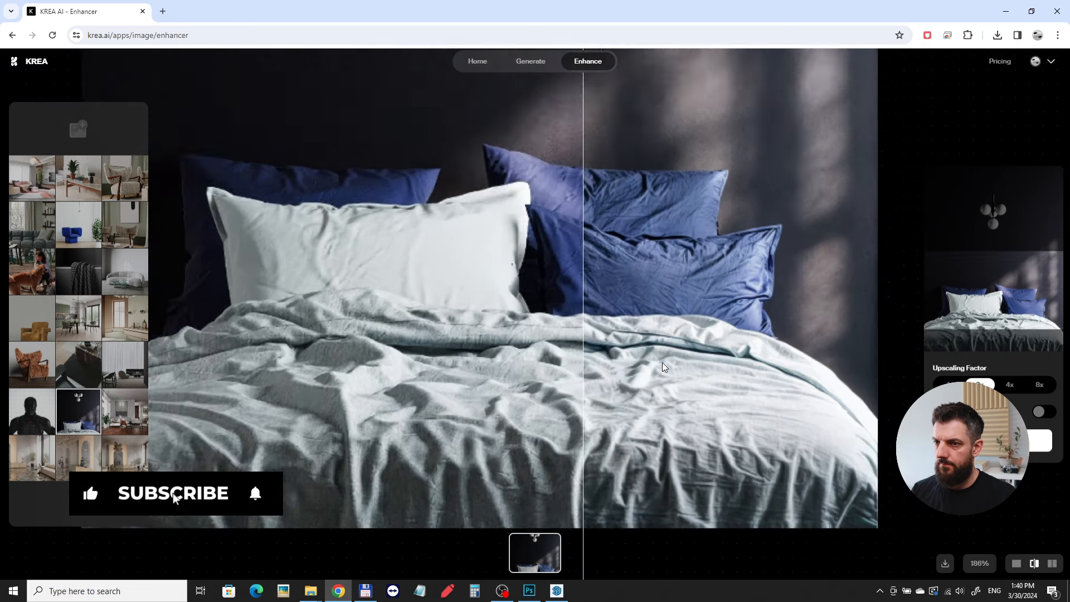
pyautogui.scroll(-3, 663, 367)
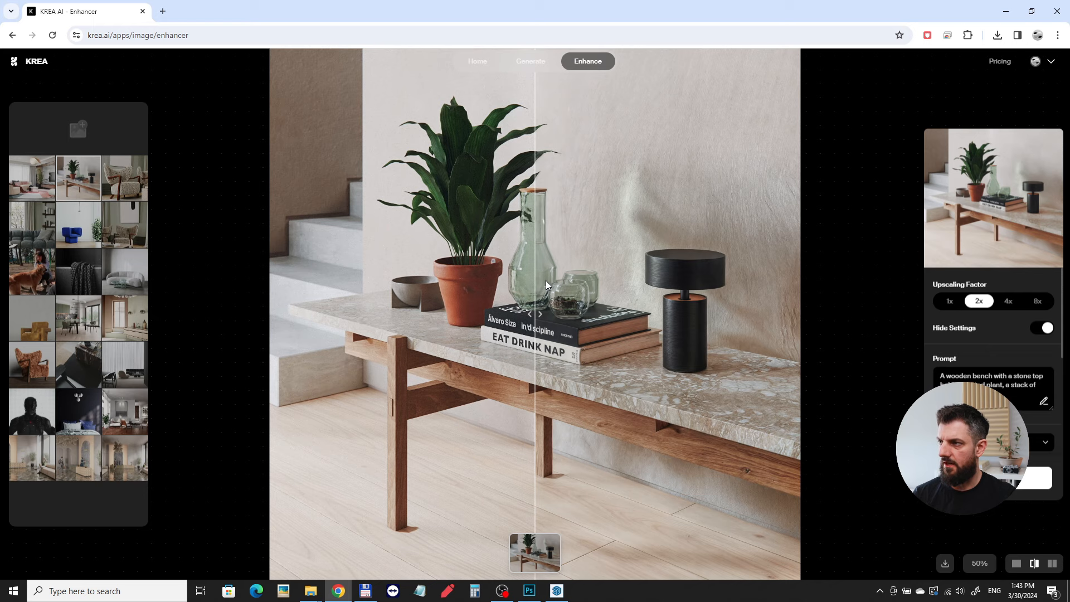
# - Compare the stone-topped bench example before and after enhancement, checking the plant, vase and book lettering, then the stone and wood texture
pyautogui.scroll(3, 540, 263)
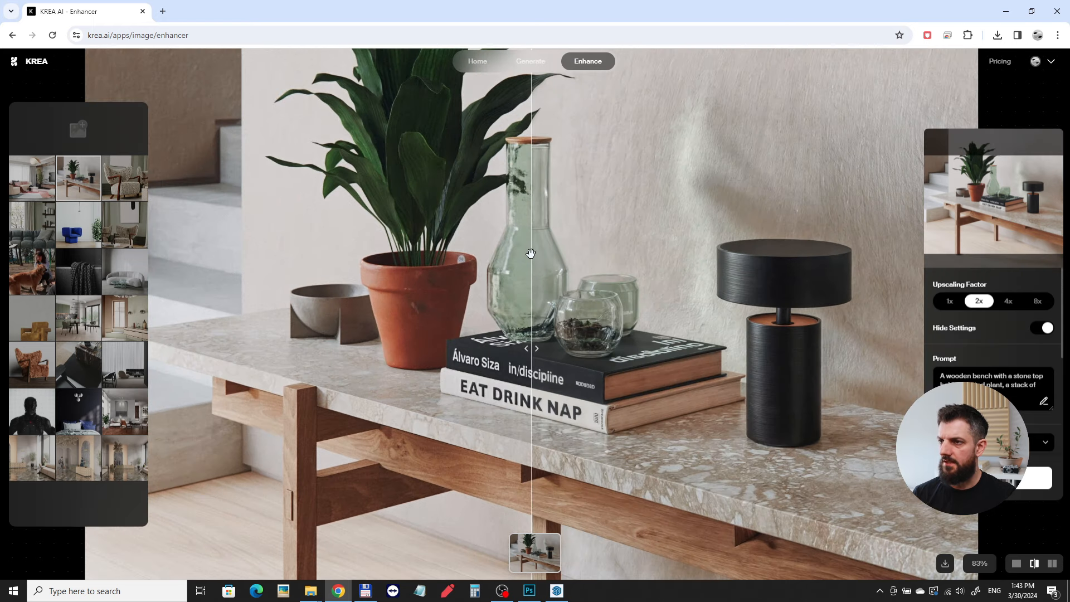
pyautogui.moveTo(531, 254); pyautogui.dragTo(599, 301)
pyautogui.moveTo(529, 303); pyautogui.dragTo(218, 287)
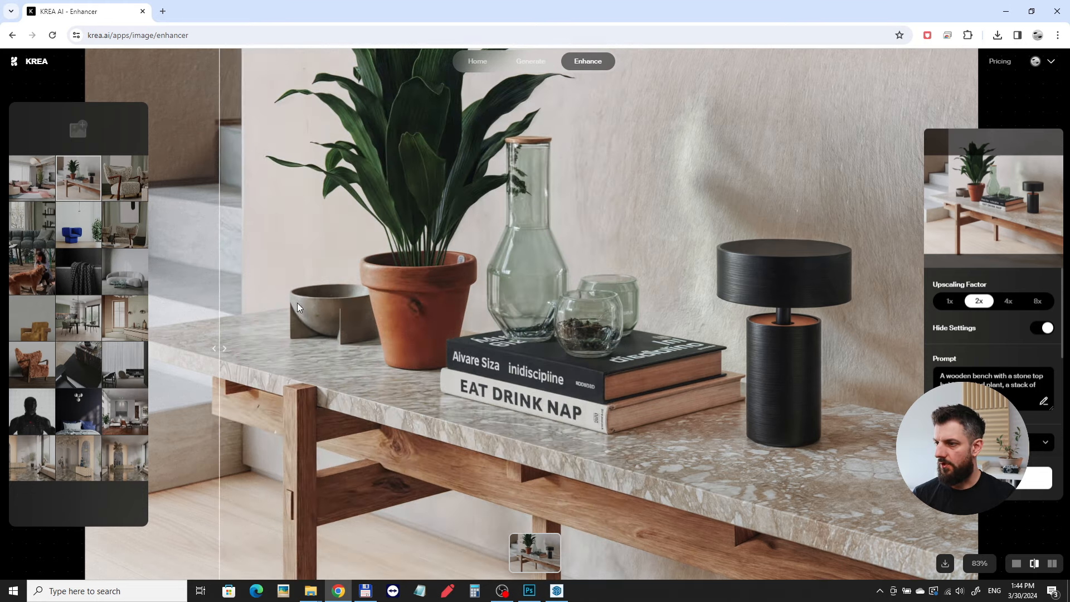
pyautogui.scroll(-3, 516, 320)
pyautogui.scroll(5, 768, 490)
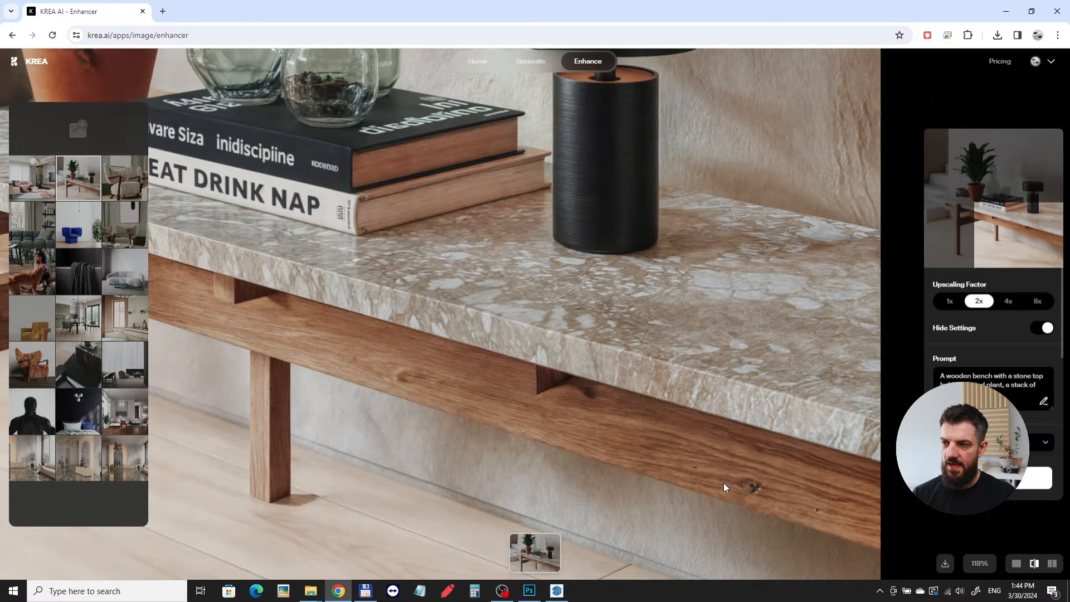
pyautogui.scroll(-5, 624, 413)
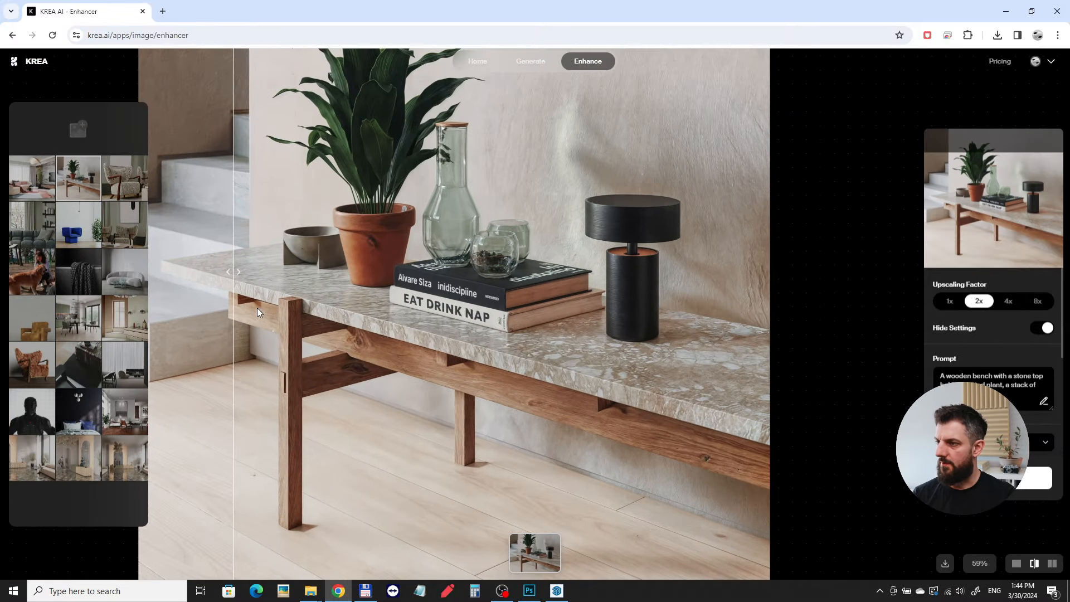
# - Recheck the bench scene's plant, glassware, book titles and wall at different magnifications, sweeping the before/after divider across them
pyautogui.moveTo(234, 232); pyautogui.dragTo(328, 272)
pyautogui.scroll(4, 463, 262)
pyautogui.moveTo(456, 229); pyautogui.dragTo(442, 350)
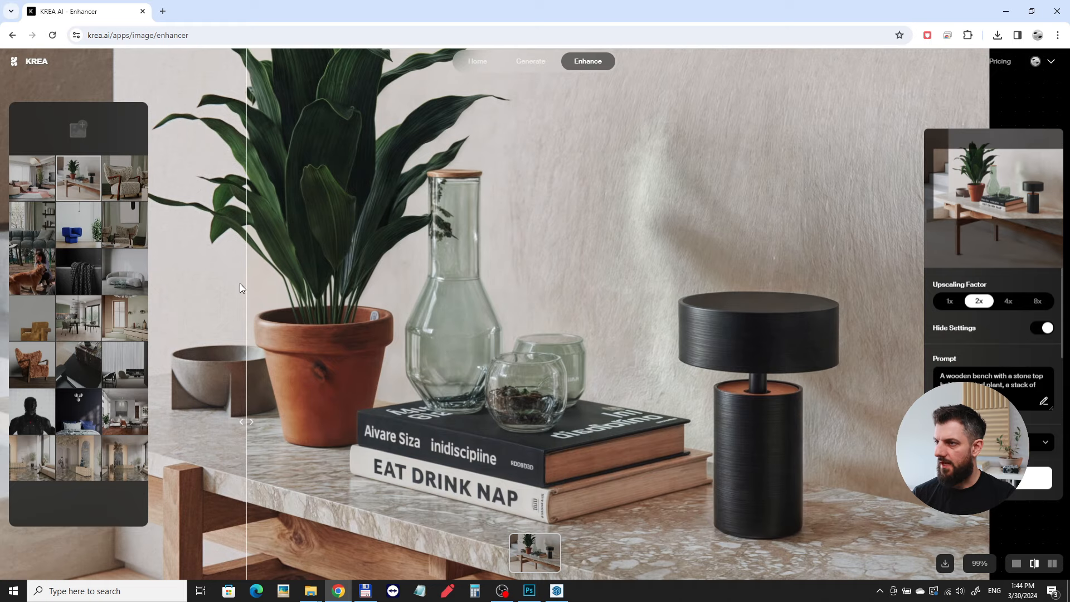
pyautogui.scroll(-6, 607, 303)
pyautogui.moveTo(473, 302); pyautogui.dragTo(624, 325)
pyautogui.scroll(5, 570, 307)
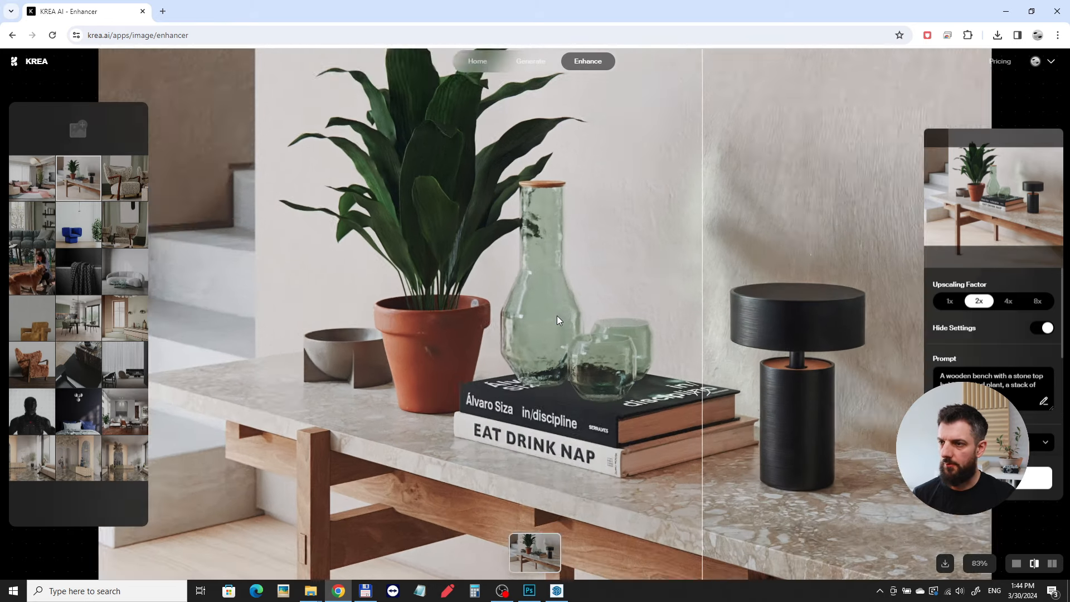
pyautogui.moveTo(730, 287); pyautogui.dragTo(468, 329)
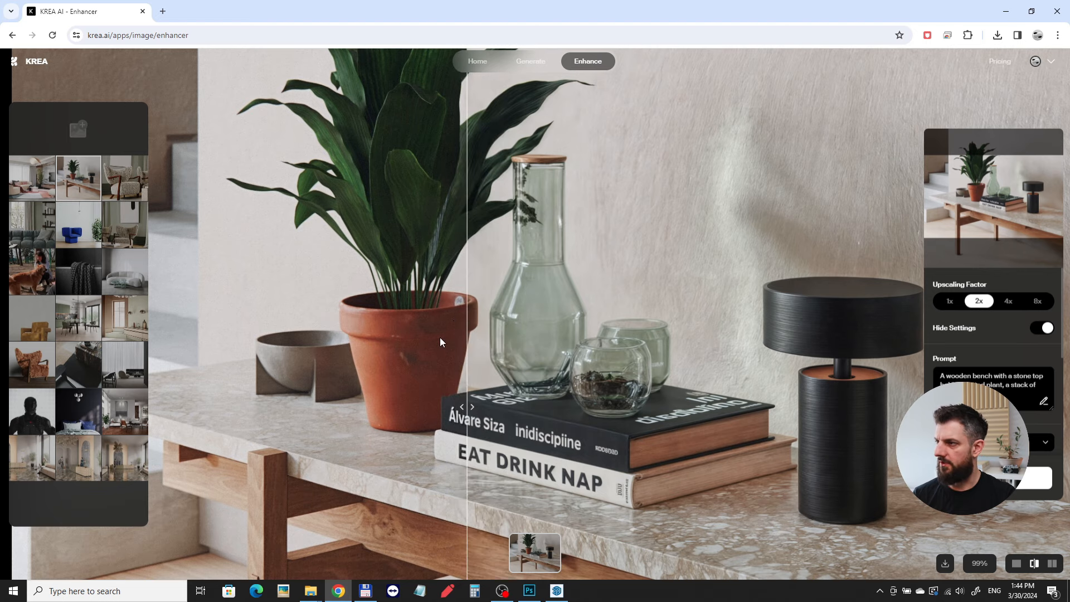
# - Open the blue armchair example and compare its original and enhanced versions with the before/after divider
pyautogui.click(78, 224)
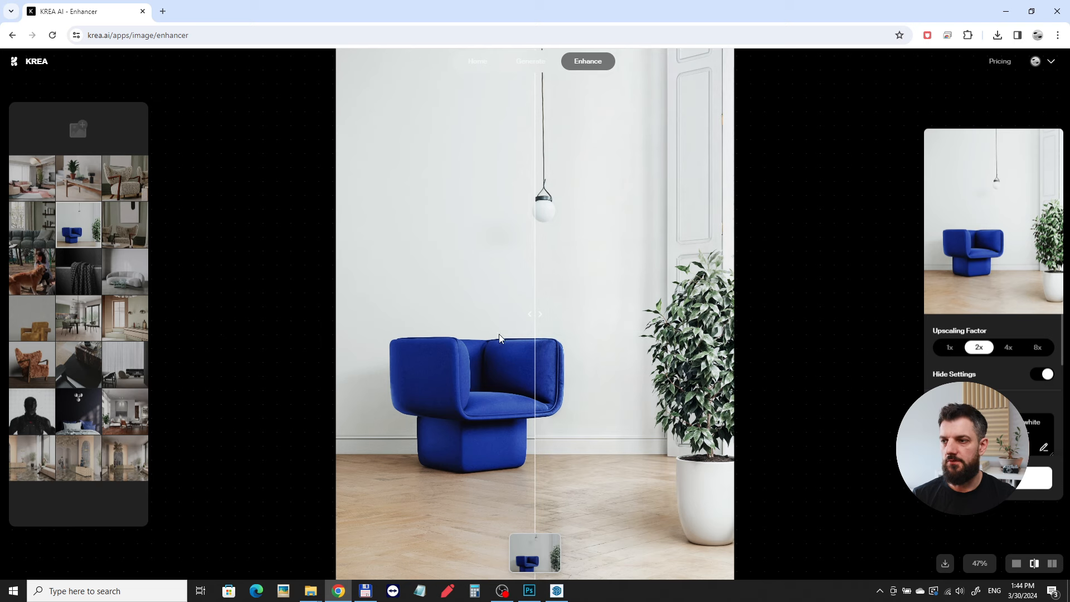
pyautogui.moveTo(534, 289); pyautogui.dragTo(655, 380)
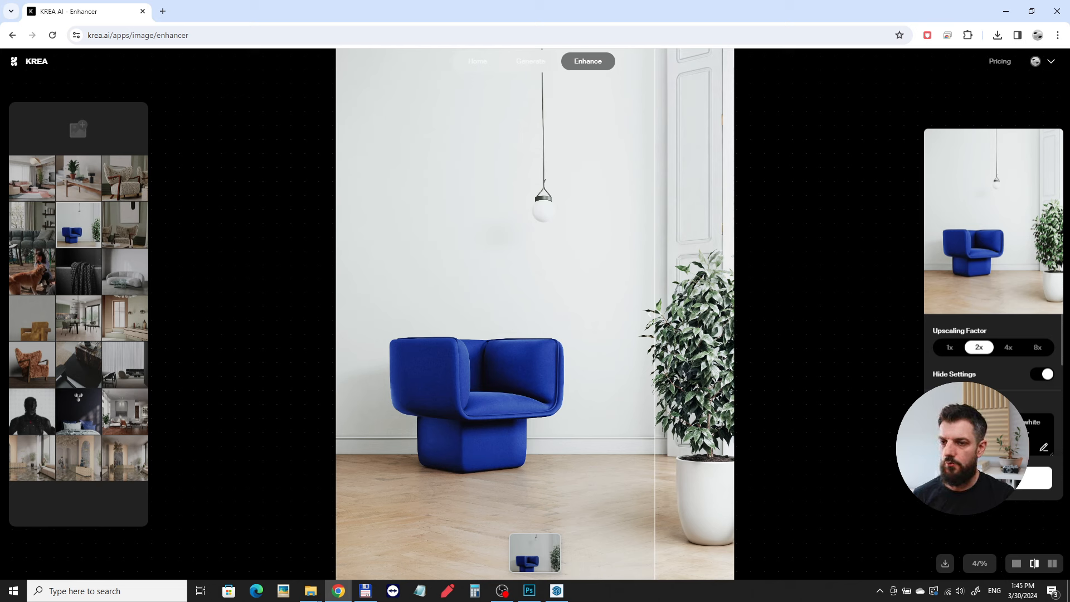
pyautogui.moveTo(655, 322); pyautogui.dragTo(632, 333)
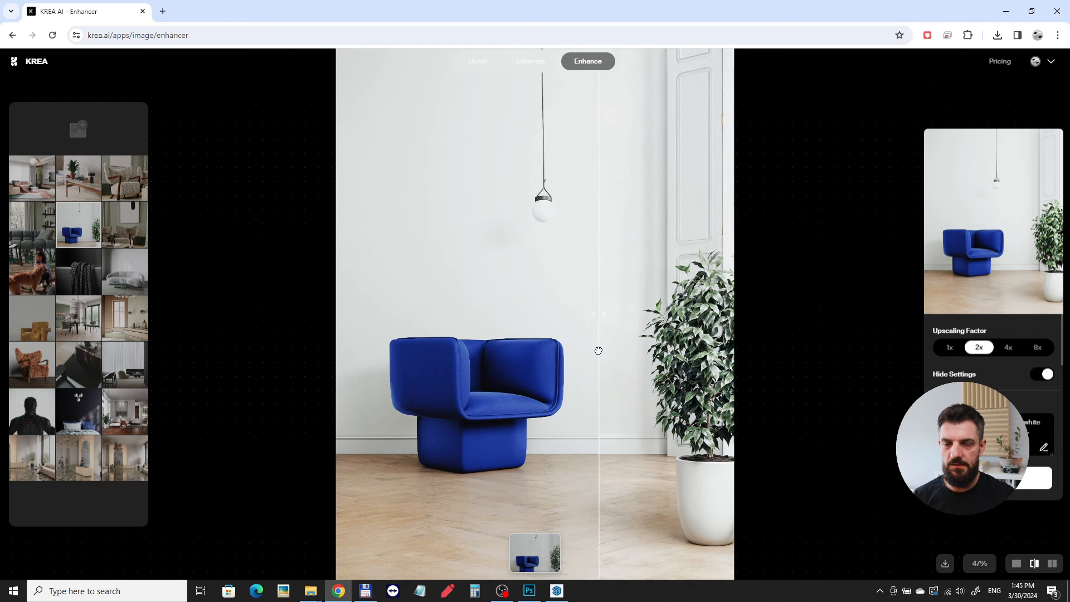
# - Inspect the potted plant's leaves beside the blue armchair up close, comparing the original and enhanced versions with the divider
pyautogui.scroll(2, 501, 406)
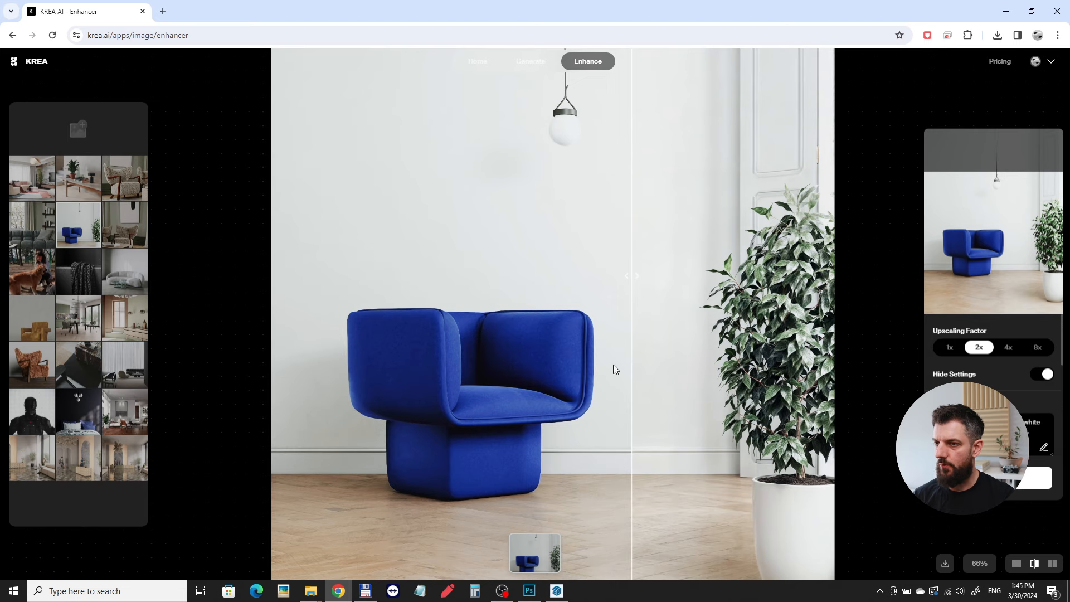
pyautogui.moveTo(632, 354); pyautogui.dragTo(830, 372)
pyautogui.scroll(2, 788, 365)
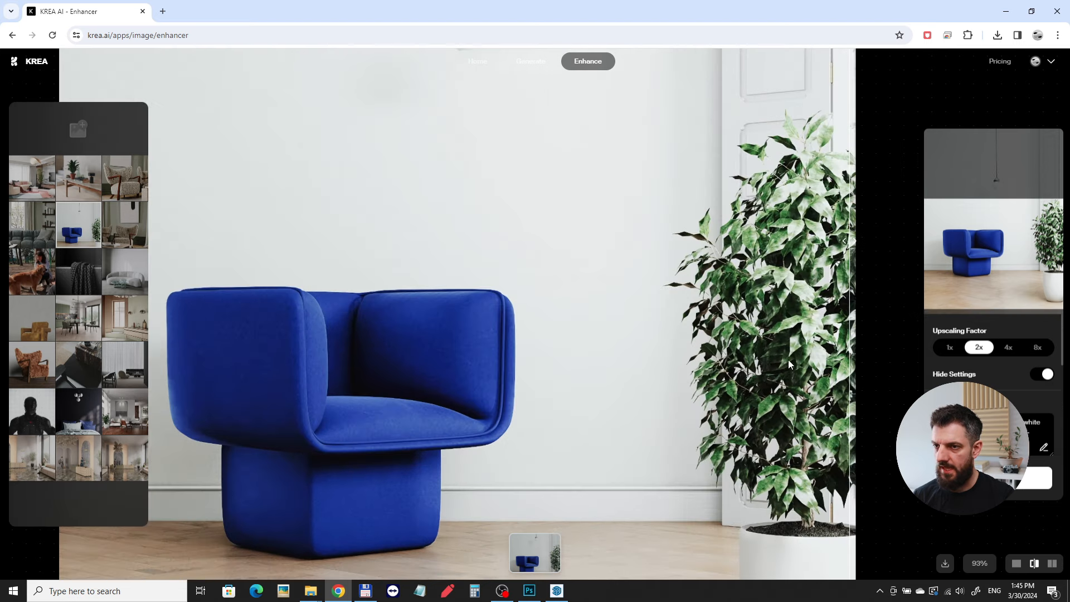
pyautogui.moveTo(850, 336); pyautogui.dragTo(626, 346)
pyautogui.scroll(5, 705, 222)
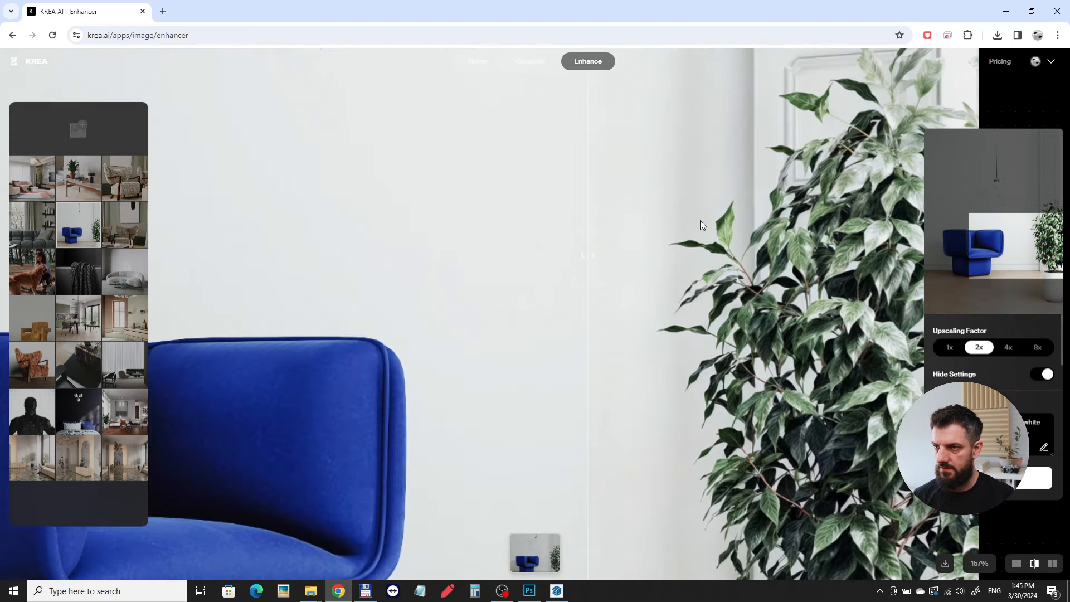
pyautogui.scroll(-5, 729, 243)
pyautogui.scroll(5, 753, 246)
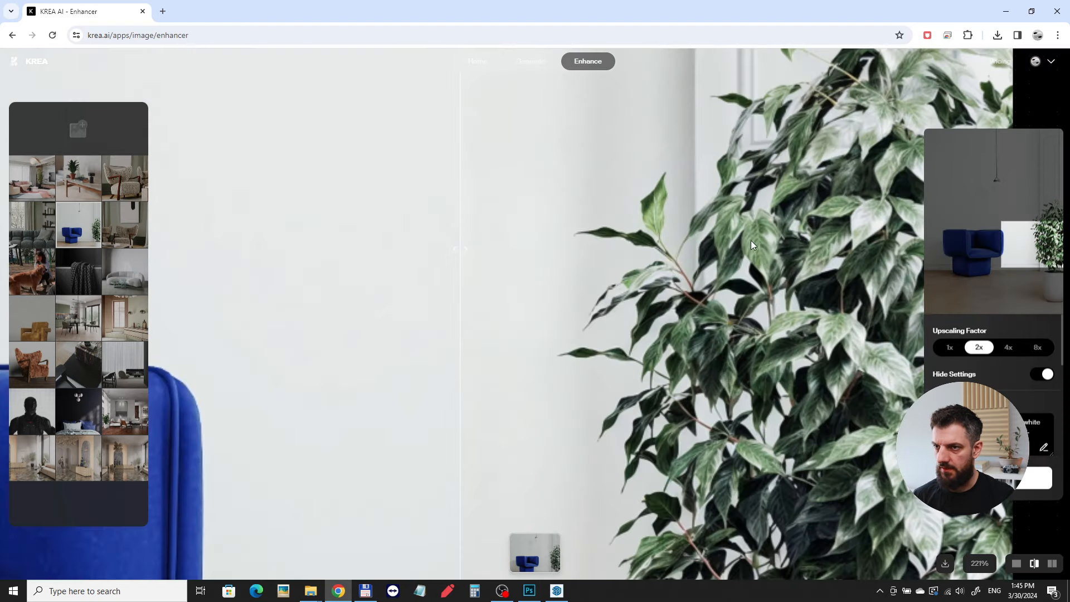
pyautogui.scroll(-4, 725, 262)
pyautogui.scroll(-4, 607, 297)
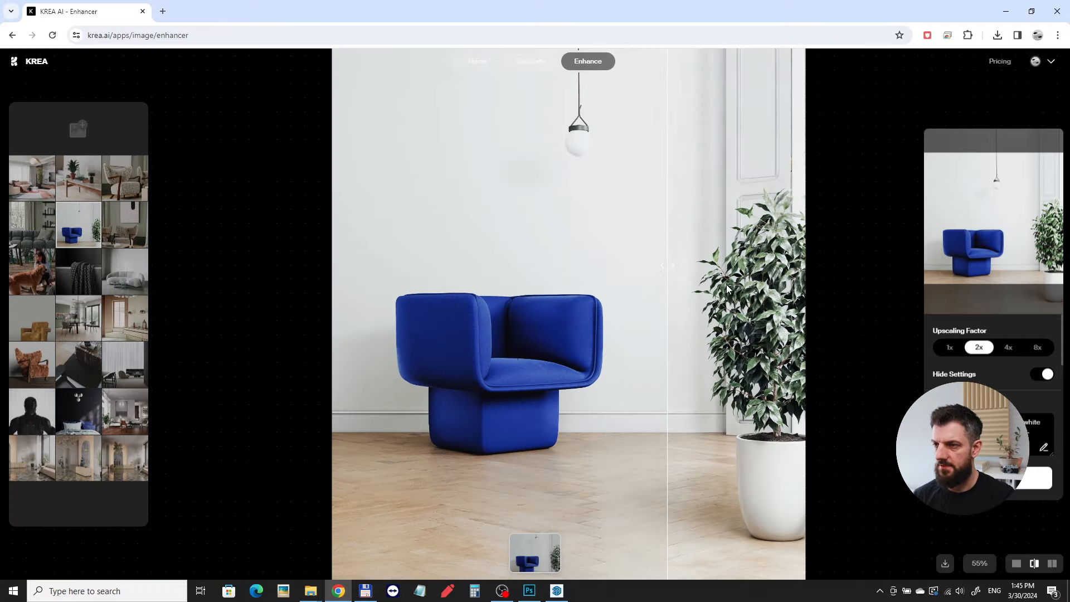
# - Compare the blue armchair's upholstery and seams before and after enhancement, sweeping the divider across the enlarged chair
pyautogui.scroll(2, 419, 400)
pyautogui.scroll(2, 570, 322)
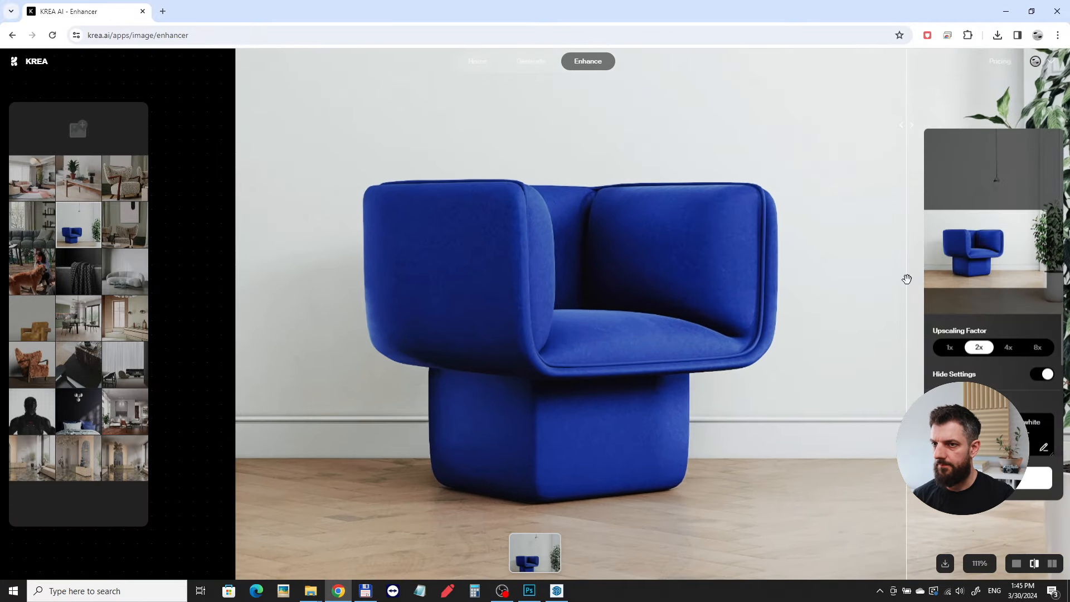
pyautogui.moveTo(903, 281); pyautogui.dragTo(658, 315)
pyautogui.moveTo(606, 315); pyautogui.dragTo(329, 312)
pyautogui.scroll(3, 534, 338)
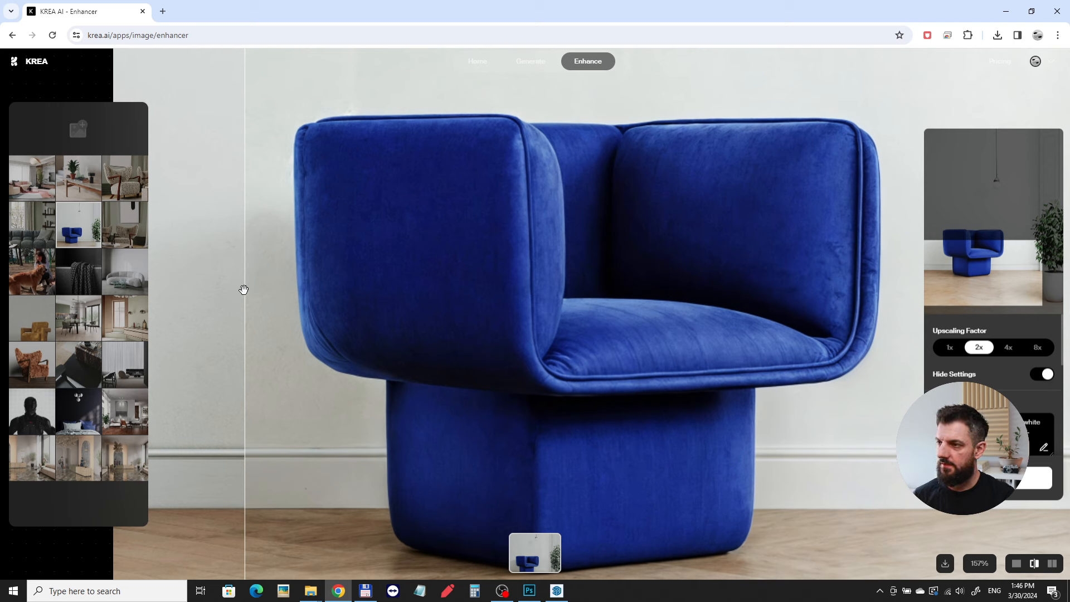
pyautogui.moveTo(244, 289); pyautogui.dragTo(419, 378)
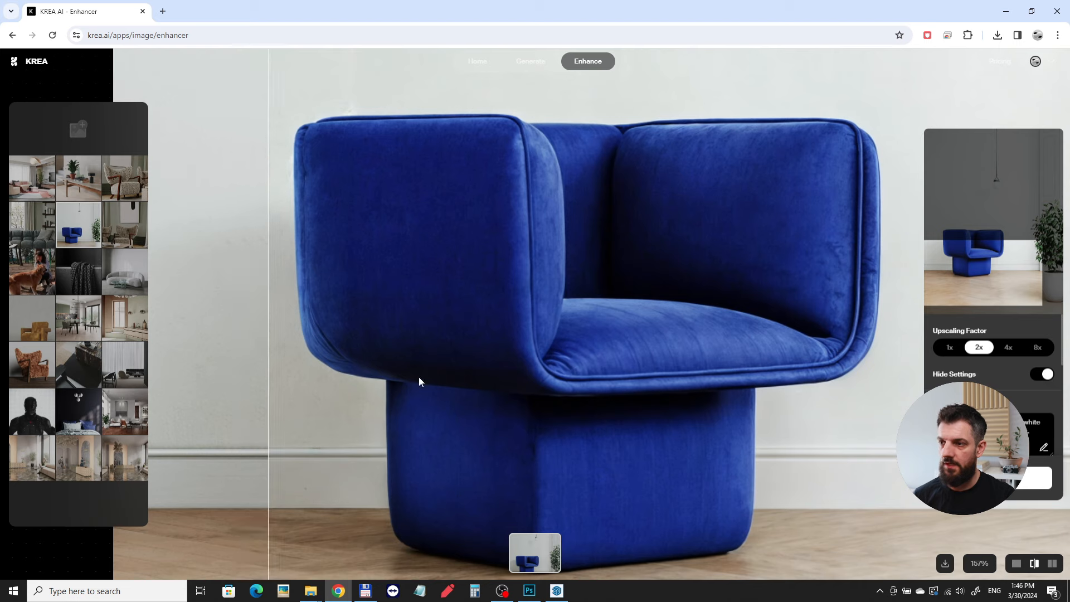
# - Examine the armchair scene's wall around the pendant lamp and the overall image at several magnifications with the before/after divider
pyautogui.scroll(-4, 593, 326)
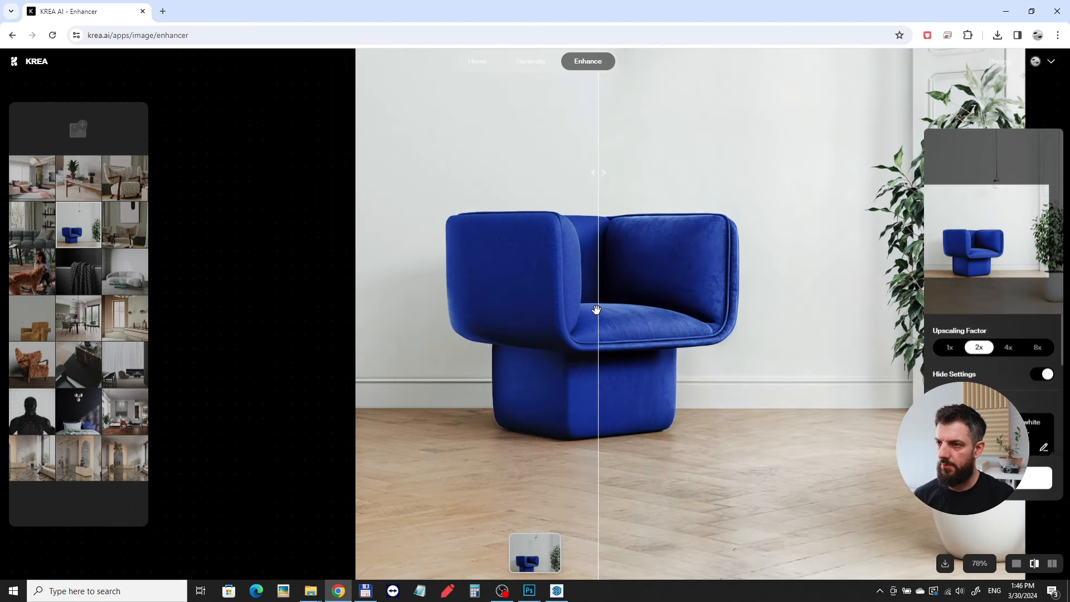
pyautogui.moveTo(606, 307); pyautogui.dragTo(401, 350)
pyautogui.scroll(-3, 640, 370)
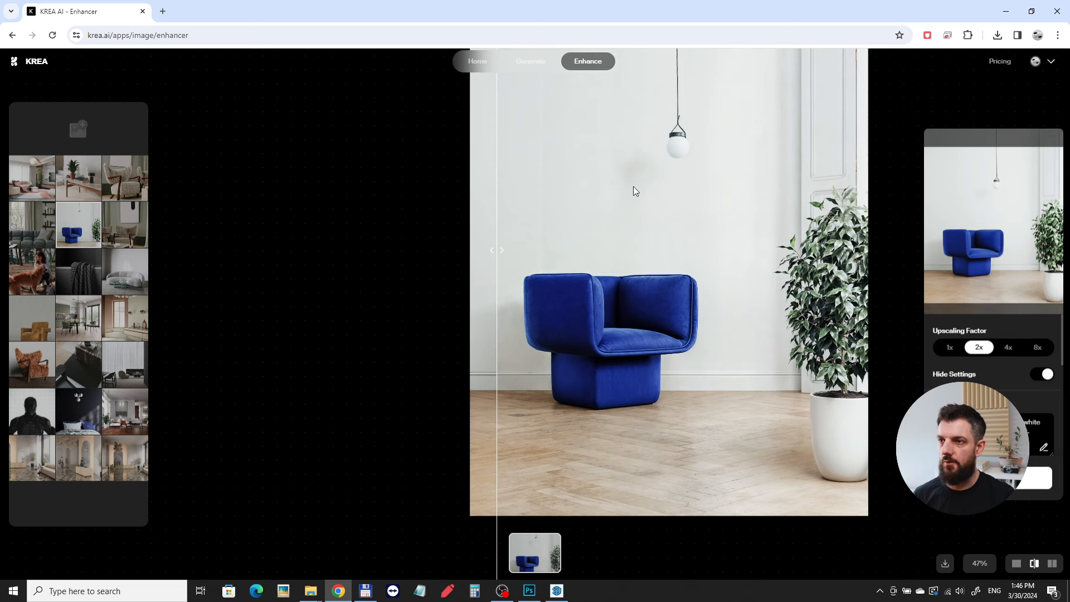
pyautogui.scroll(3, 741, 468)
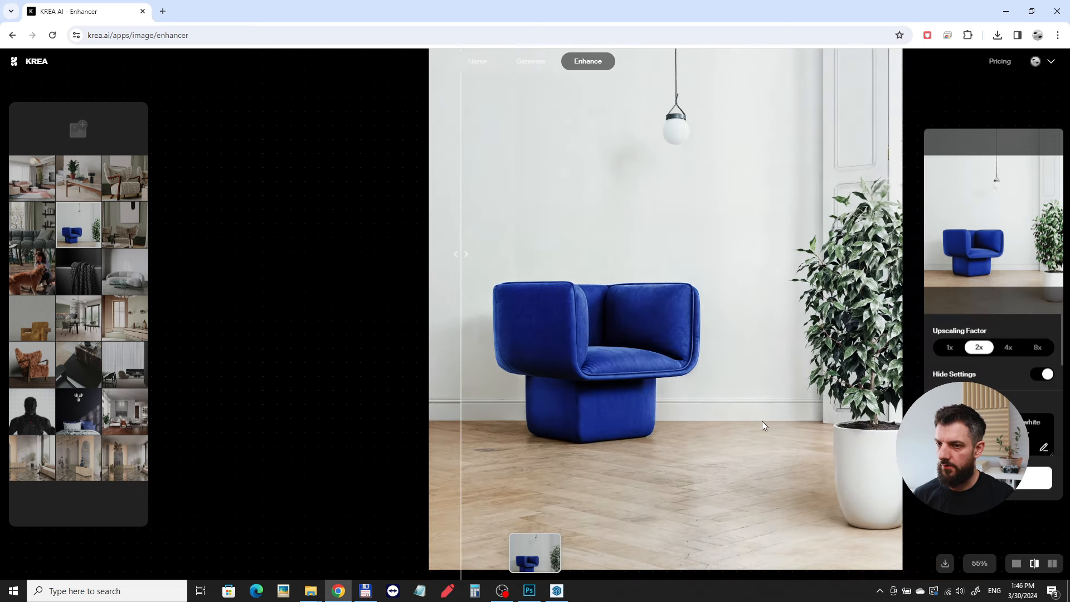
pyautogui.scroll(-2, 803, 197)
pyautogui.scroll(2, 801, 100)
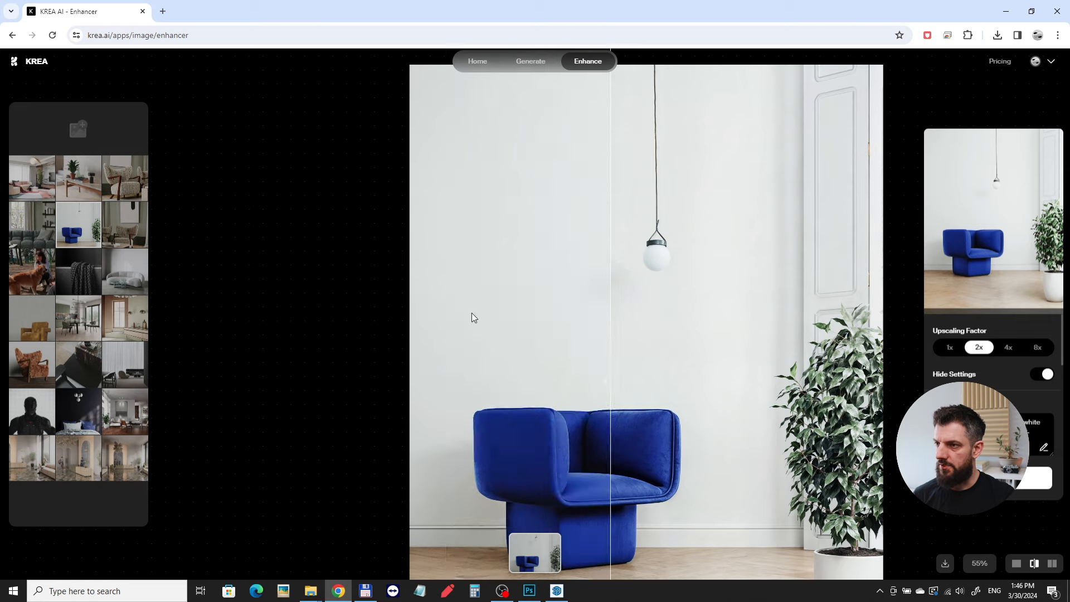
pyautogui.scroll(4, 471, 393)
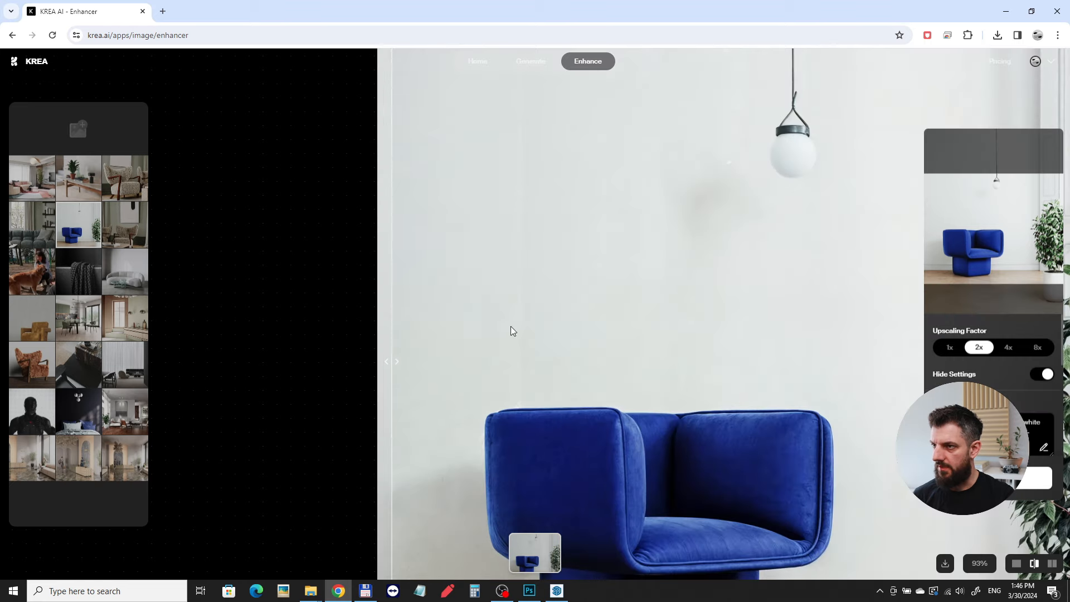
pyautogui.scroll(-4, 513, 330)
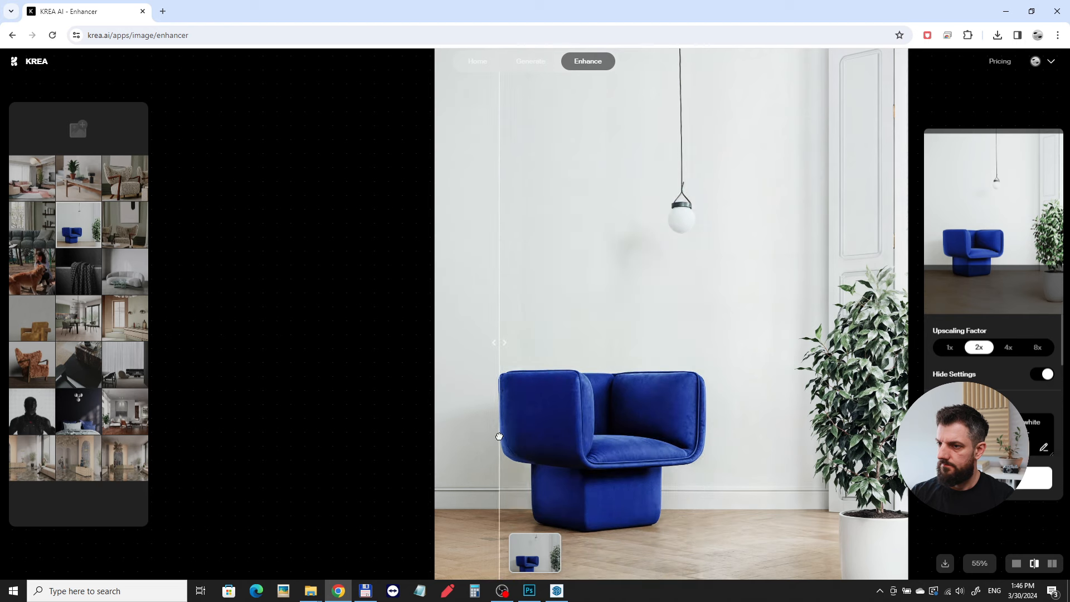
pyautogui.scroll(-2, 584, 359)
pyautogui.scroll(4, 560, 404)
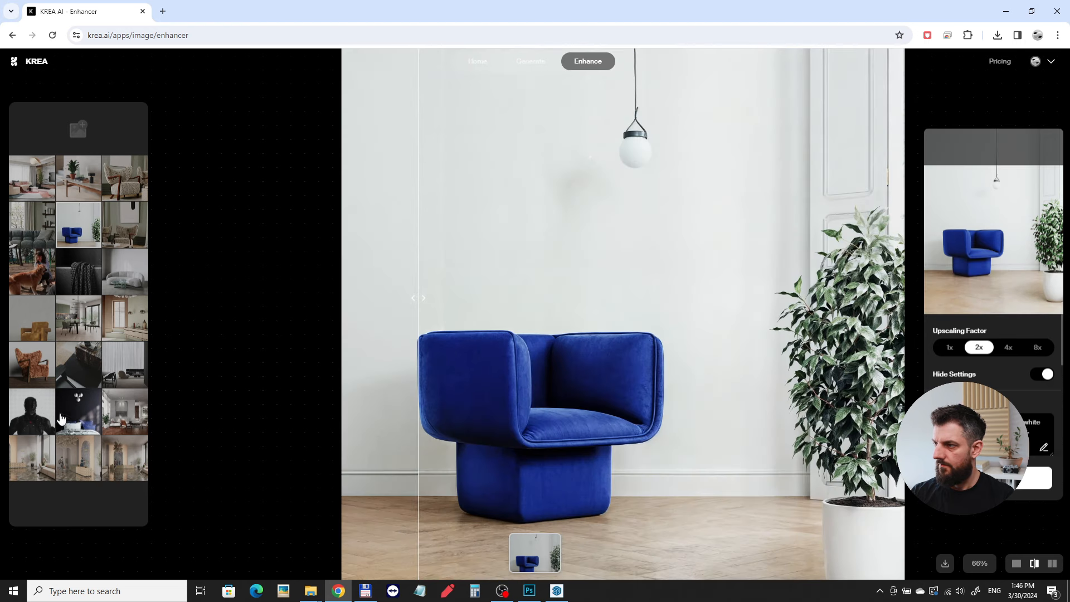
# - Open the black-suited helmeted figure example, compare it before and after enhancement, and examine the suit's details up close
pyautogui.click(50, 415)
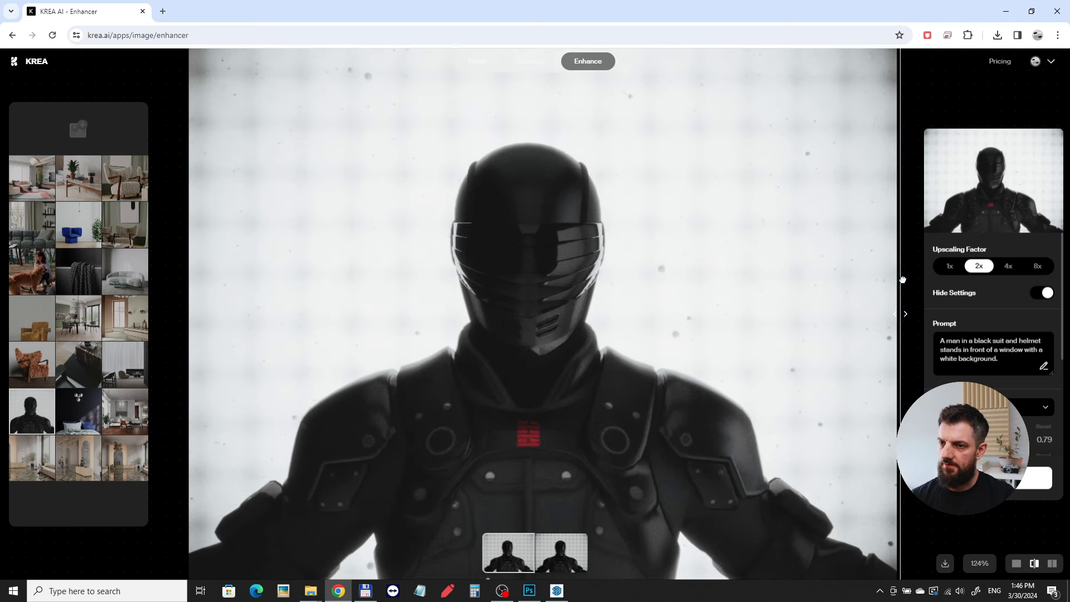
pyautogui.moveTo(903, 279); pyautogui.dragTo(179, 382)
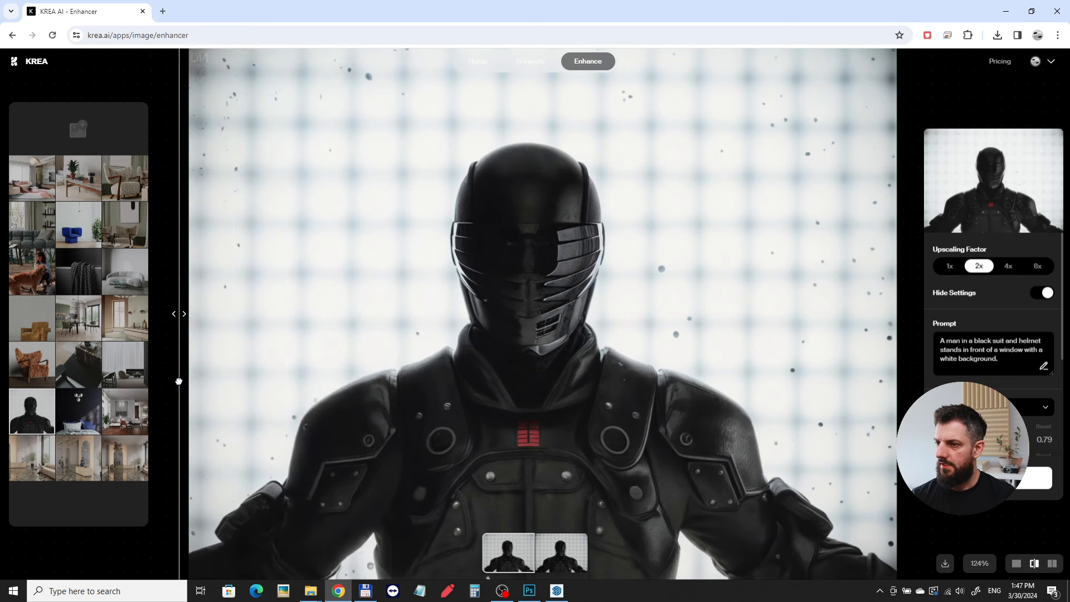
pyautogui.scroll(5, 599, 457)
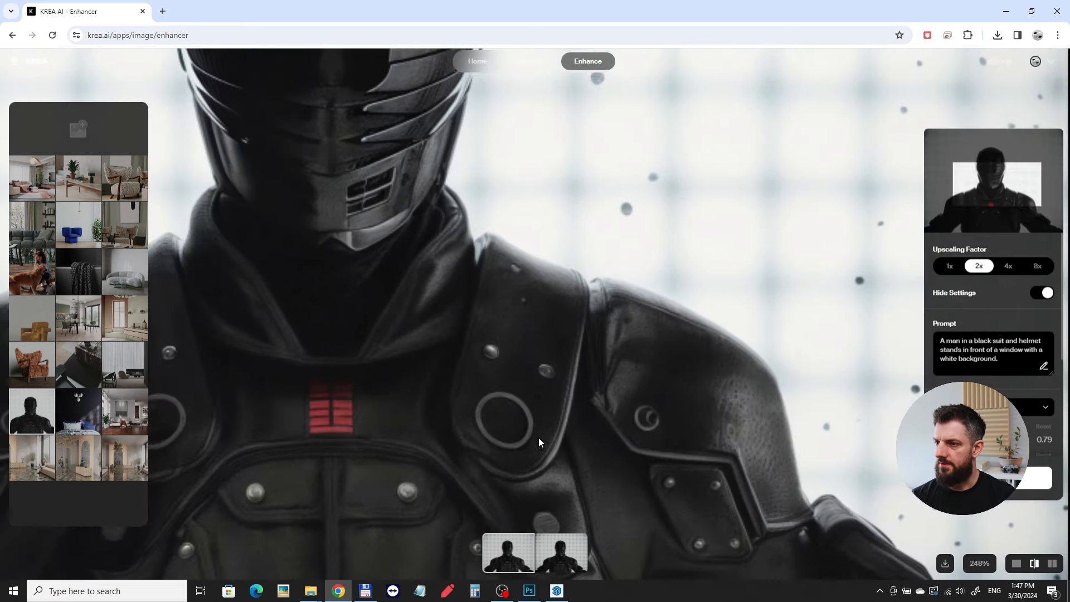